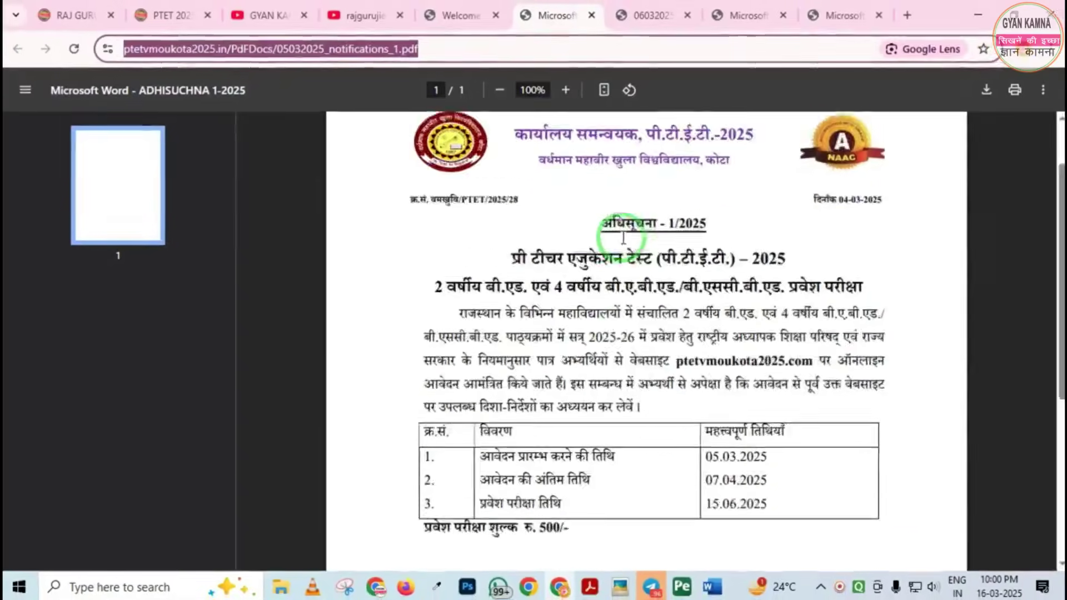
Look over the PTET 2025 instructions PDF and the GYAN KAMNA channel, and review the official PTET-2025 home page
left_click(731, 22)
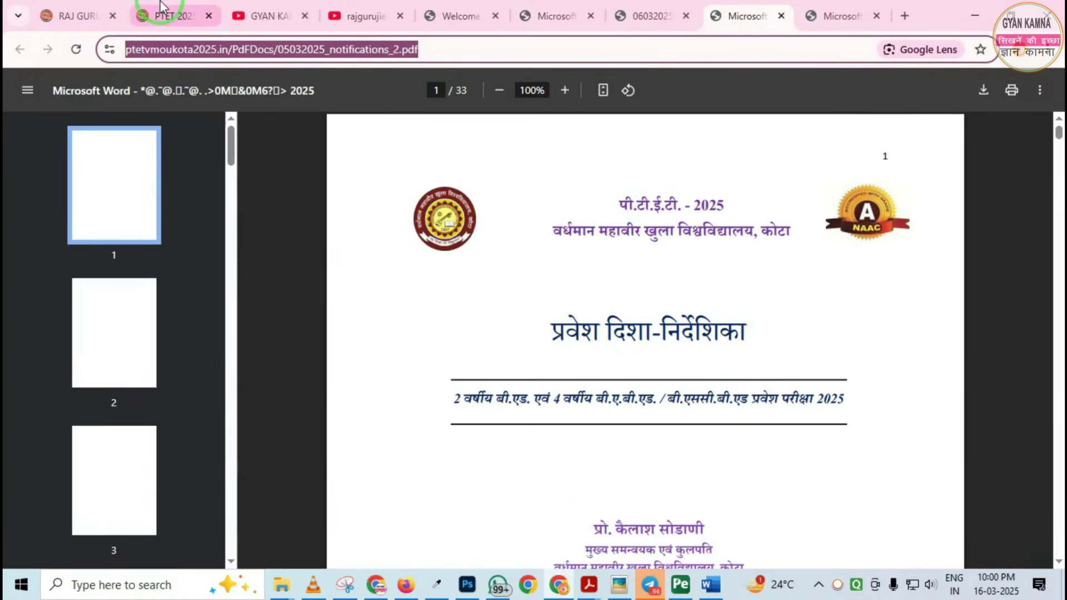
left_click(261, 16)
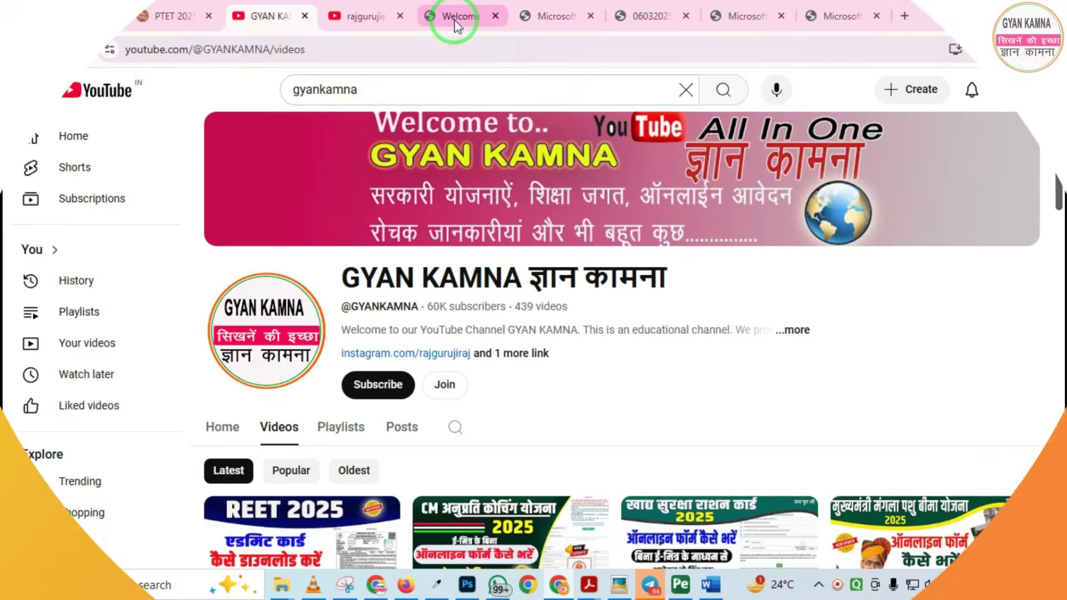
left_click(455, 25)
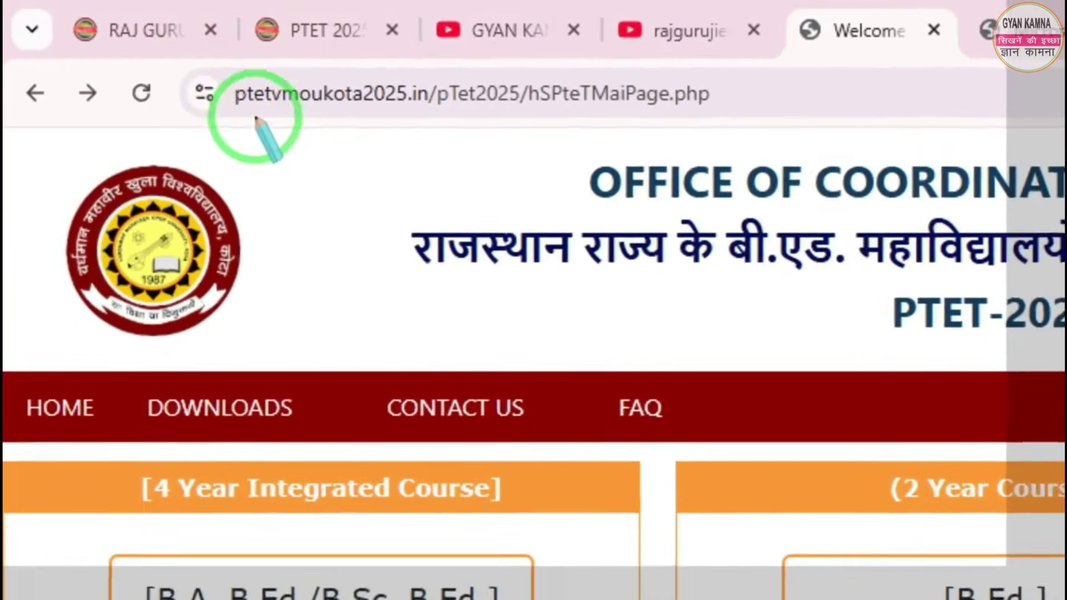
mouse_move(184, 51)
left_mouse_down()
mouse_move(237, 116)
mouse_move(537, 152)
left_mouse_up()
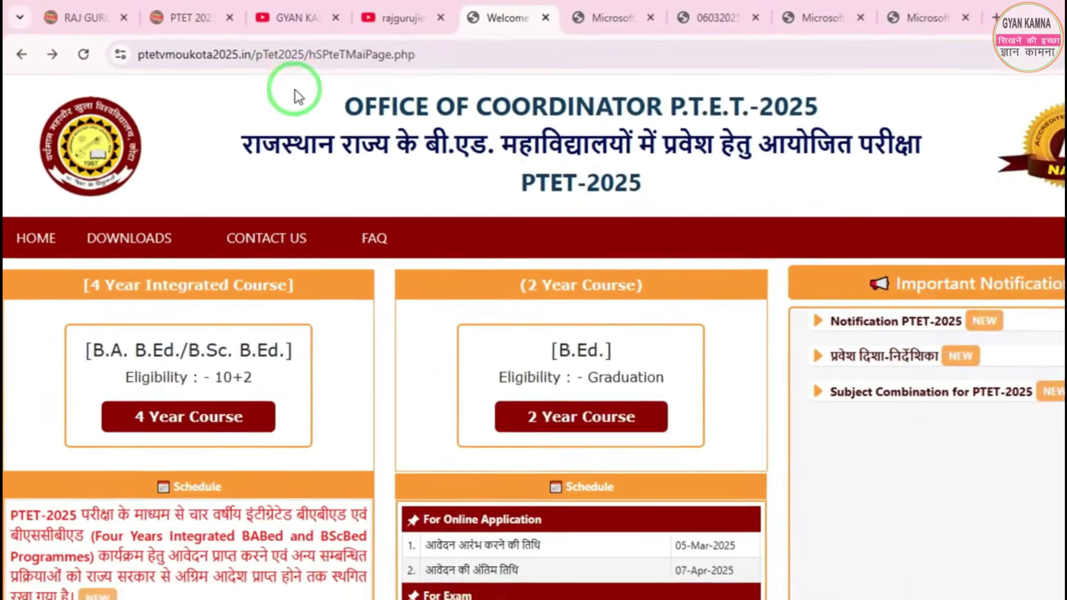
scroll(613, 237, "down", 6)
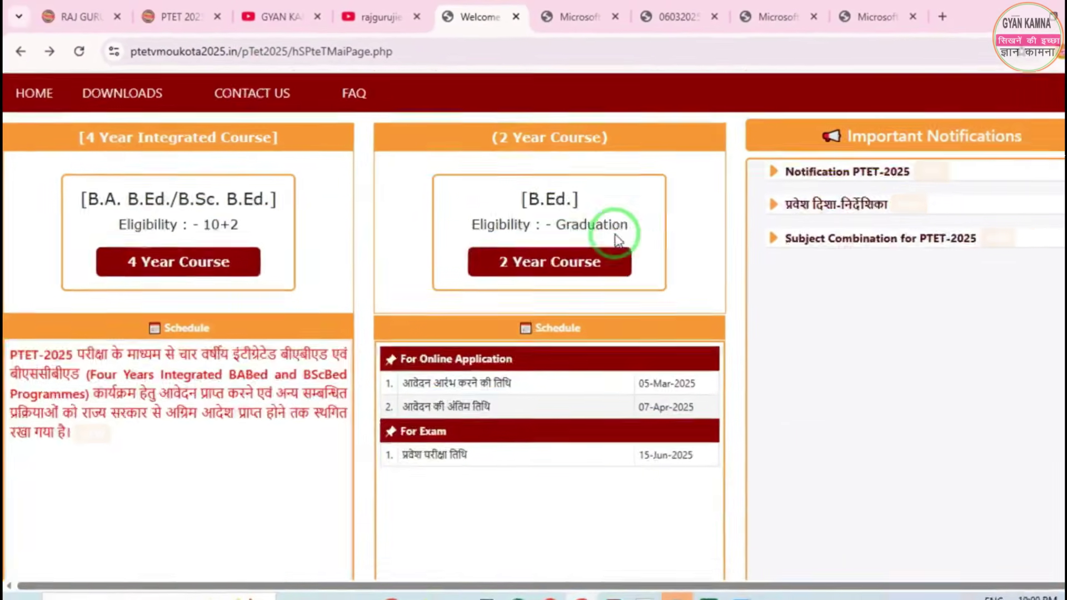
scroll(536, 311, "up", 6)
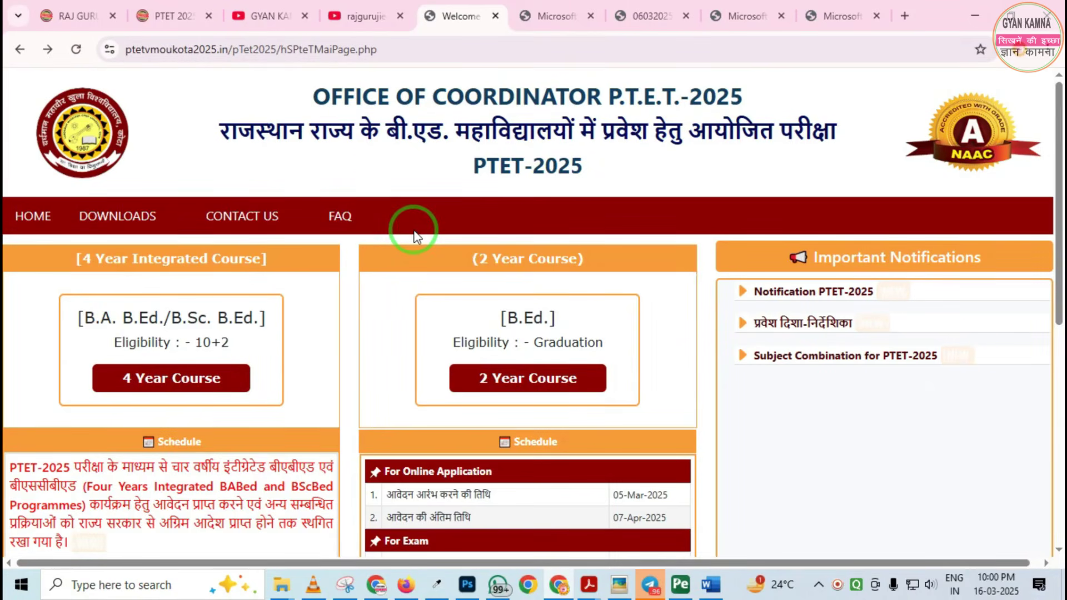
Browse the rajguruji.com home page and review its PTET 2025 page
left_click(70, 18)
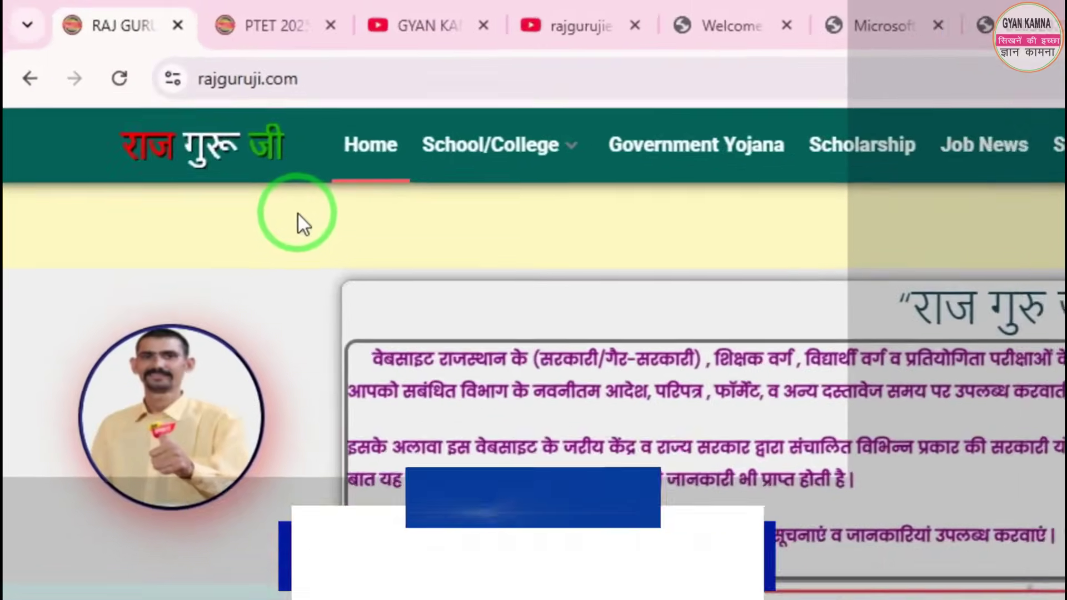
scroll(254, 183, "down", 10)
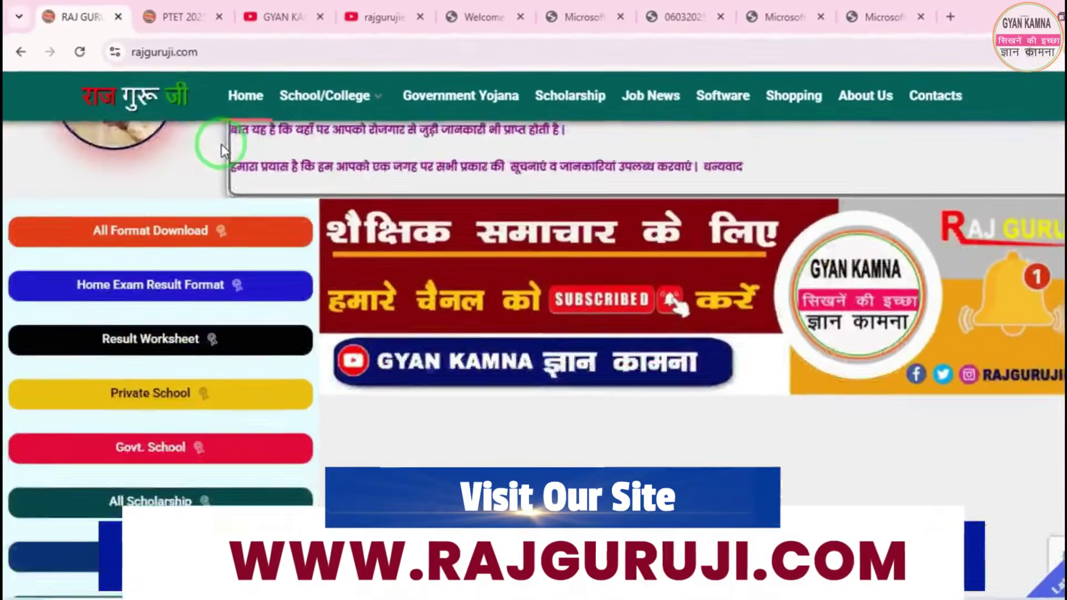
scroll(323, 243, "down", 15)
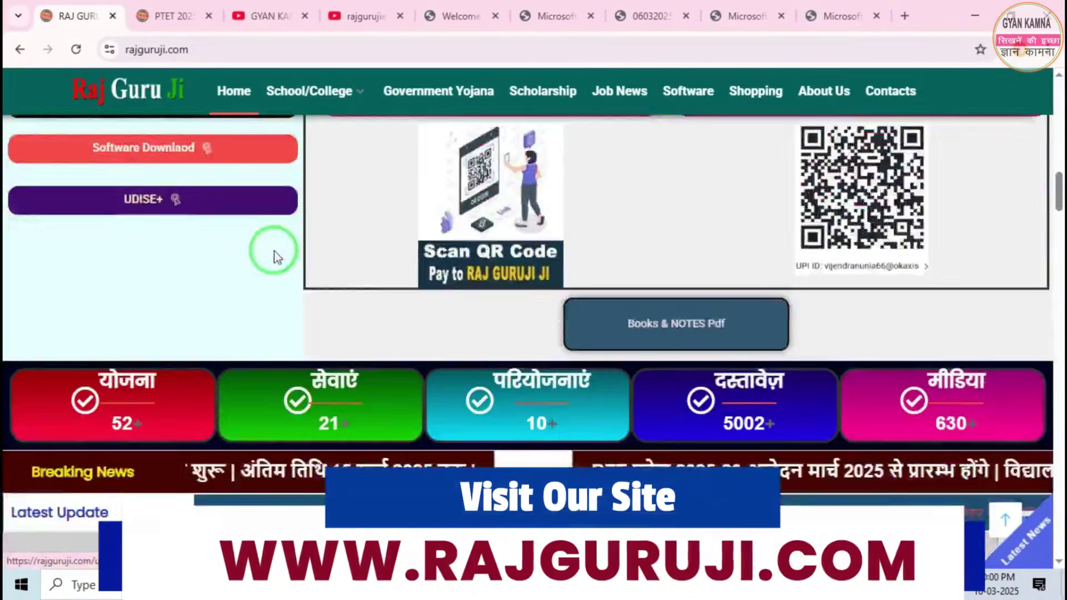
scroll(236, 270, "down", 10)
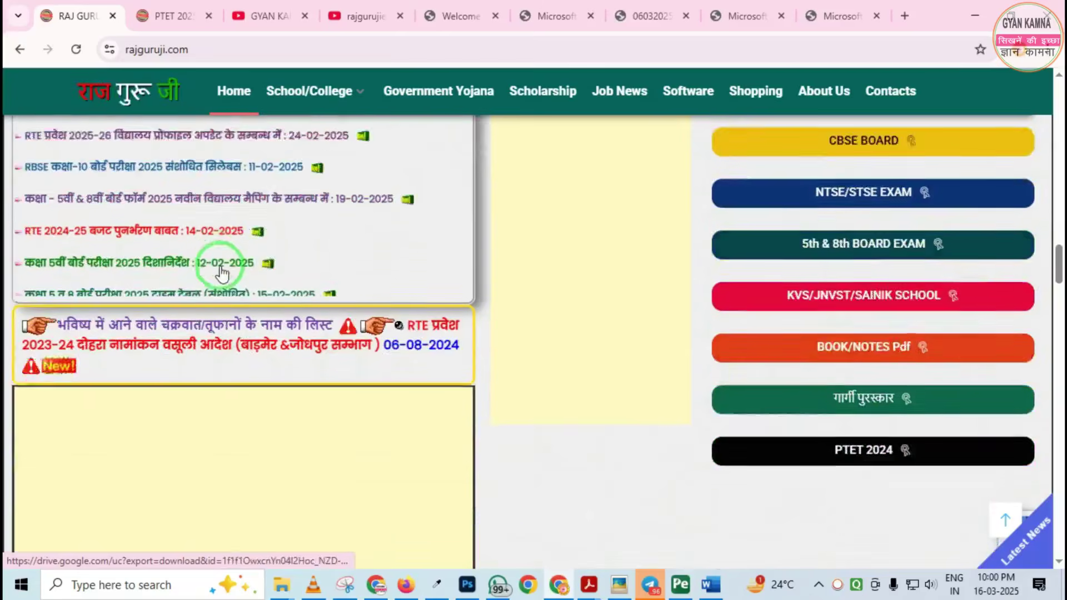
scroll(216, 273, "down", 10)
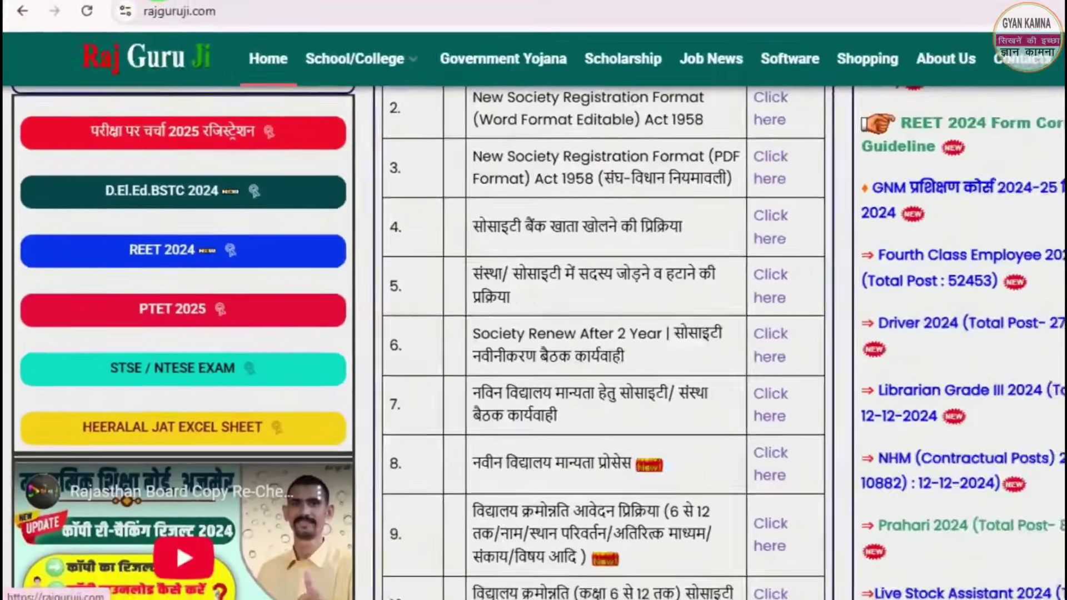
left_click(214, 317)
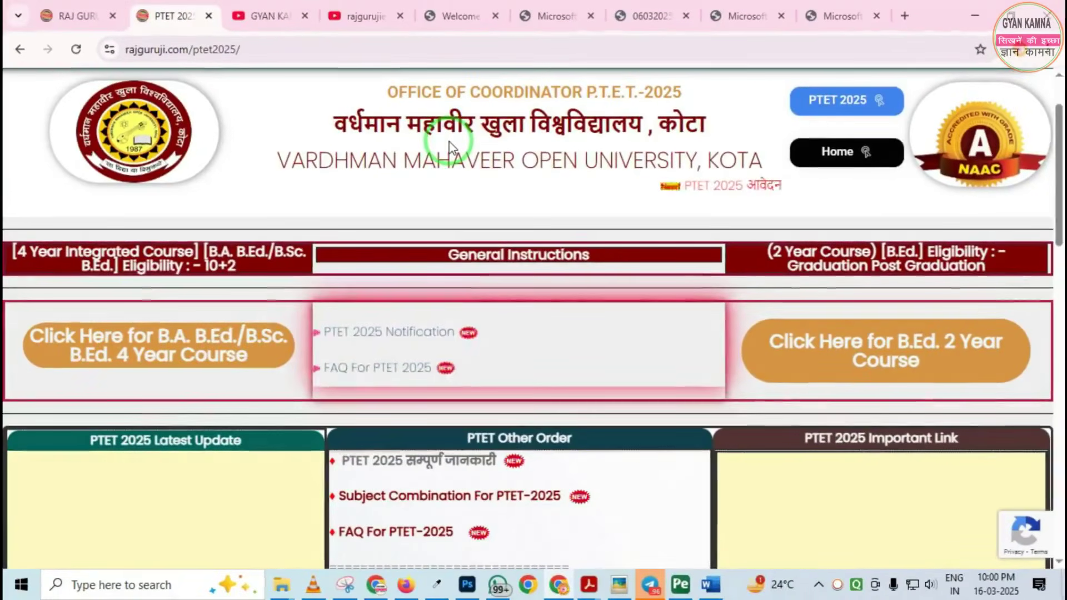
scroll(519, 152, "down", 1)
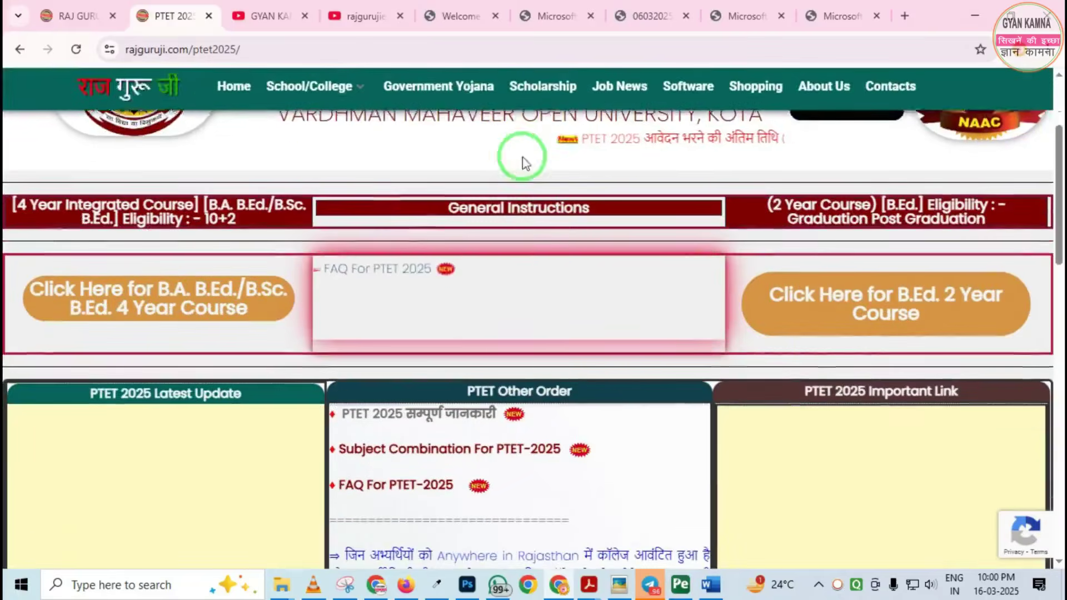
scroll(612, 364, "down", 3)
scroll(644, 373, "up", 3)
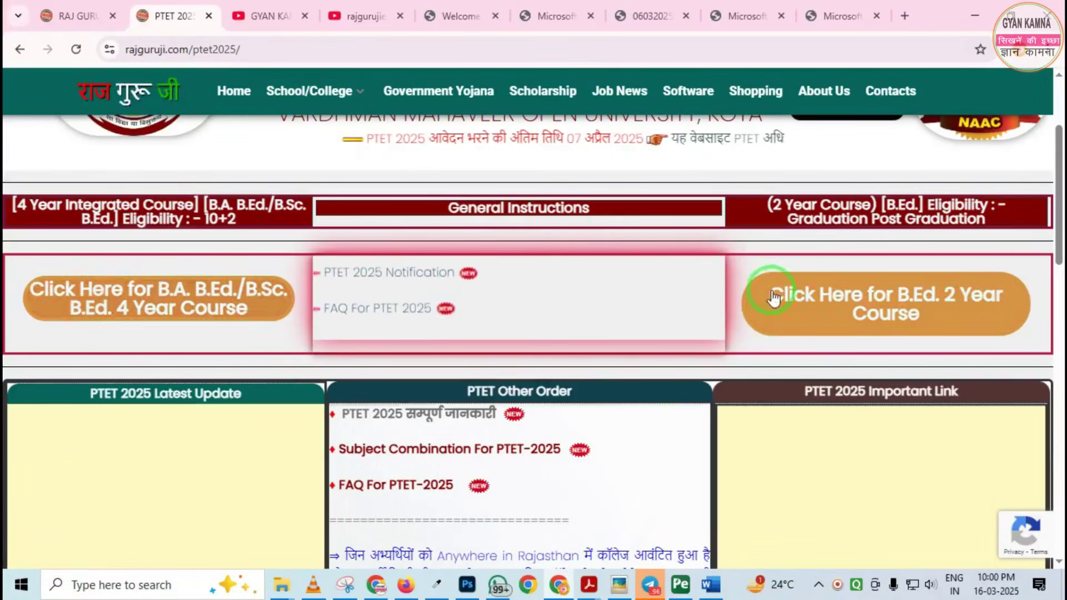
Return to the official PTET-2025 home page and mark the 4 Year and 2 Year course sections for review
left_click(454, 17)
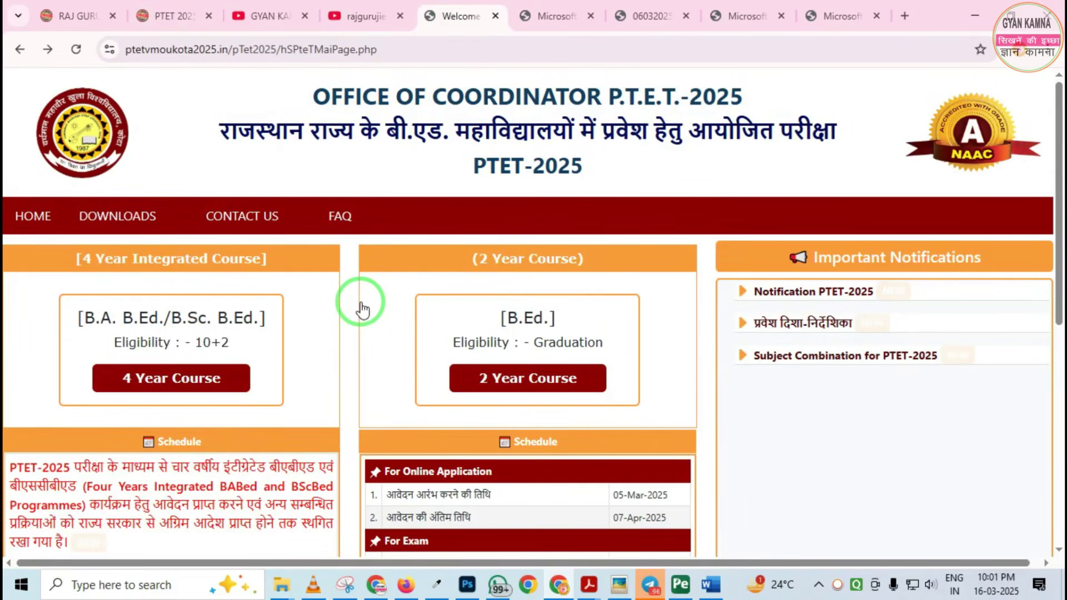
mouse_move(383, 227)
left_mouse_down()
mouse_move(573, 436)
mouse_move(645, 439)
left_mouse_up()
mouse_move(21, 255)
left_mouse_down()
mouse_move(178, 405)
mouse_move(307, 447)
left_mouse_up()
key("ctrl+e")
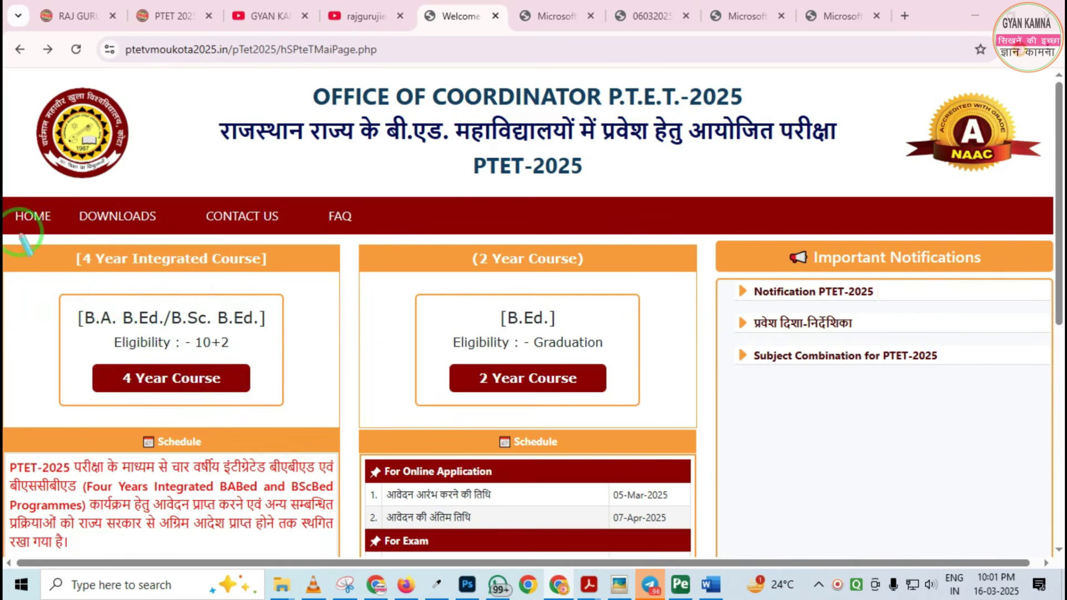
mouse_move(53, 314)
left_mouse_down()
mouse_move(219, 428)
mouse_move(312, 441)
left_mouse_up()
left_click(258, 424)
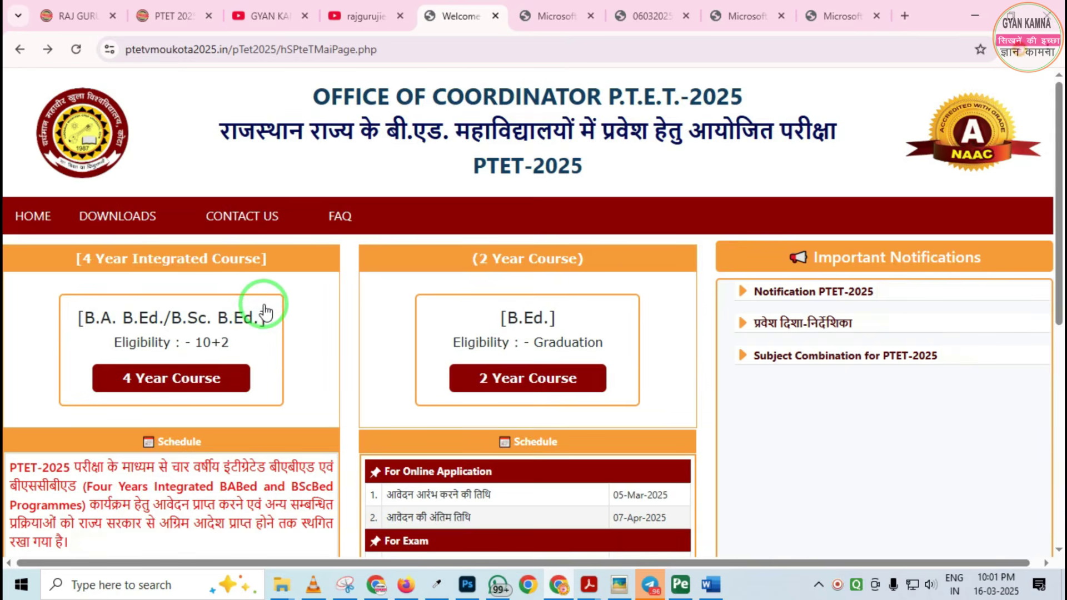
scroll(268, 328, "down", 1)
scroll(267, 366, "down", 1)
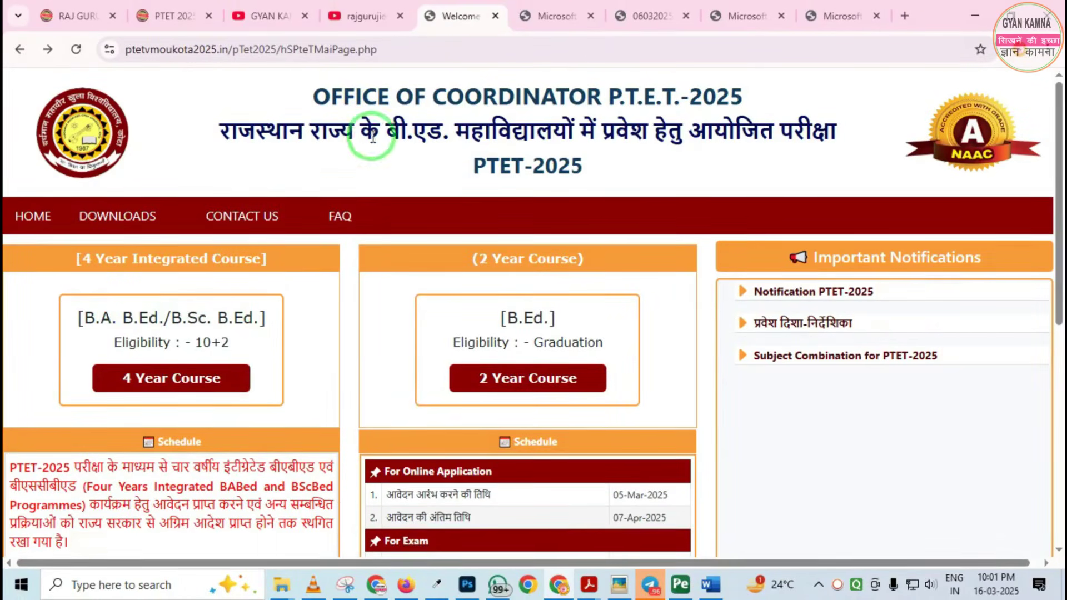
Examine the PTET 2025 information video in the YouTube search results for rajgurujiedu
left_click(384, 16)
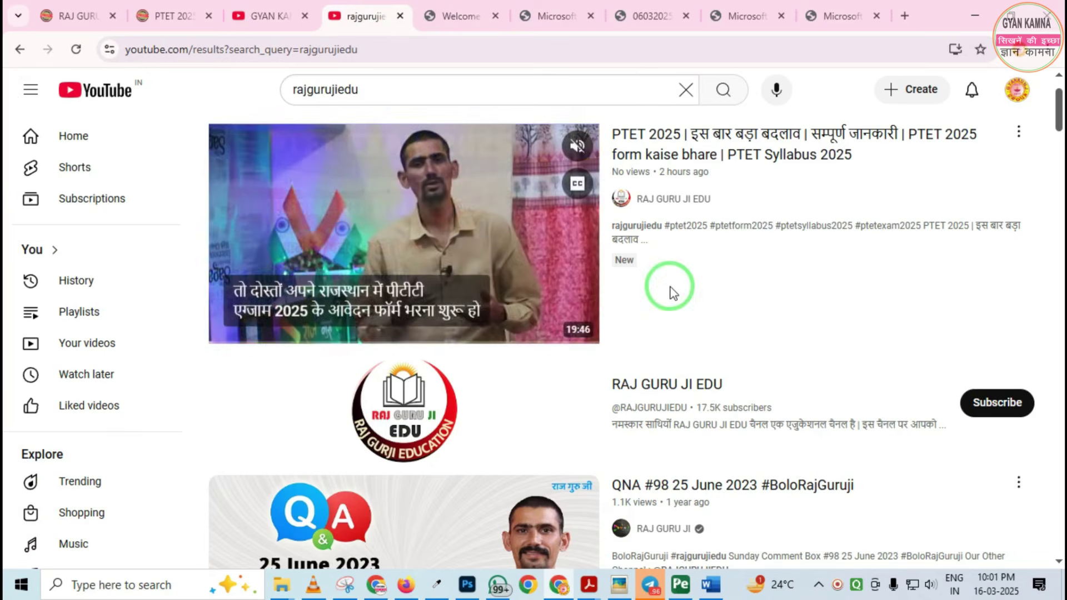
scroll(689, 389, "up", 2)
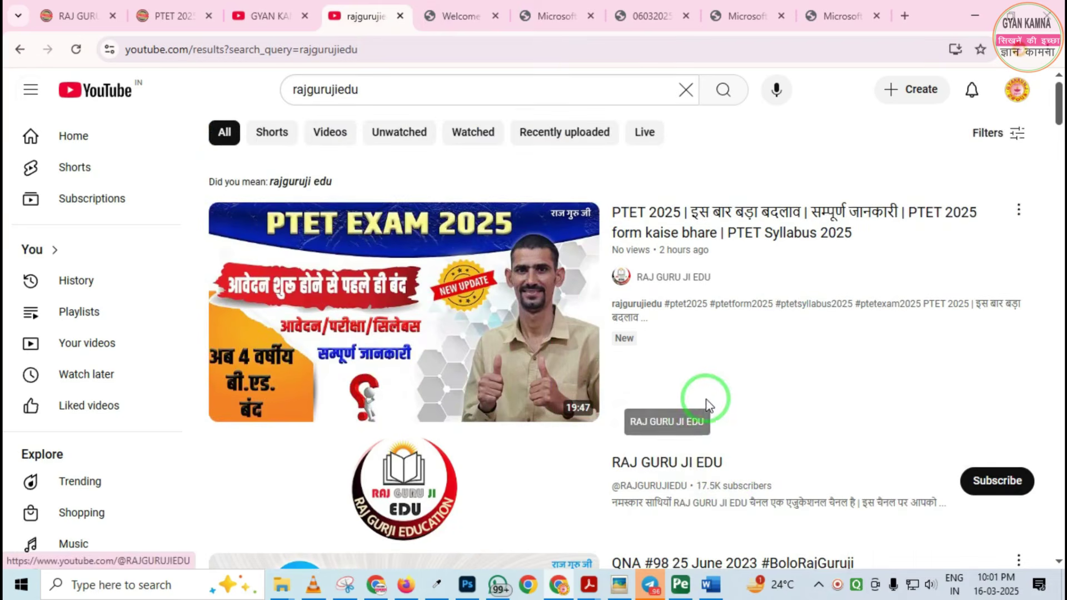
mouse_move(188, 154)
left_mouse_down()
mouse_move(964, 558)
mouse_move(1026, 449)
left_mouse_up()
left_click(738, 389)
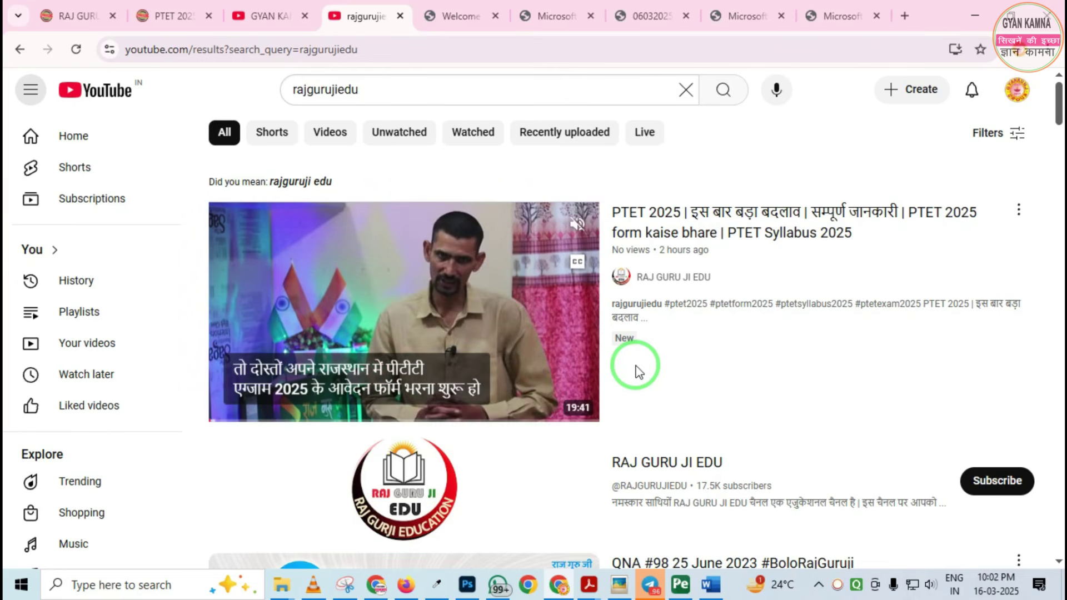
On the official PTET-2025 site, go to the 2 Year Course (B.Ed.) page and open the application form for applicants
left_click(453, 17)
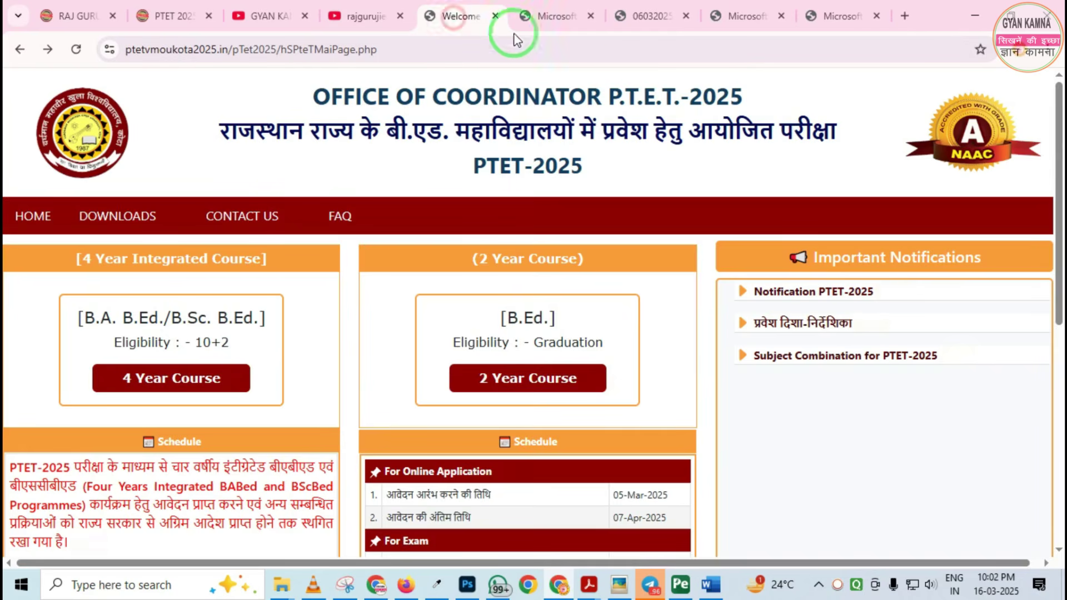
left_click_drag(351, 215, 624, 521)
mouse_move(5, 240)
left_mouse_down()
mouse_move(307, 445)
mouse_move(698, 468)
left_mouse_up()
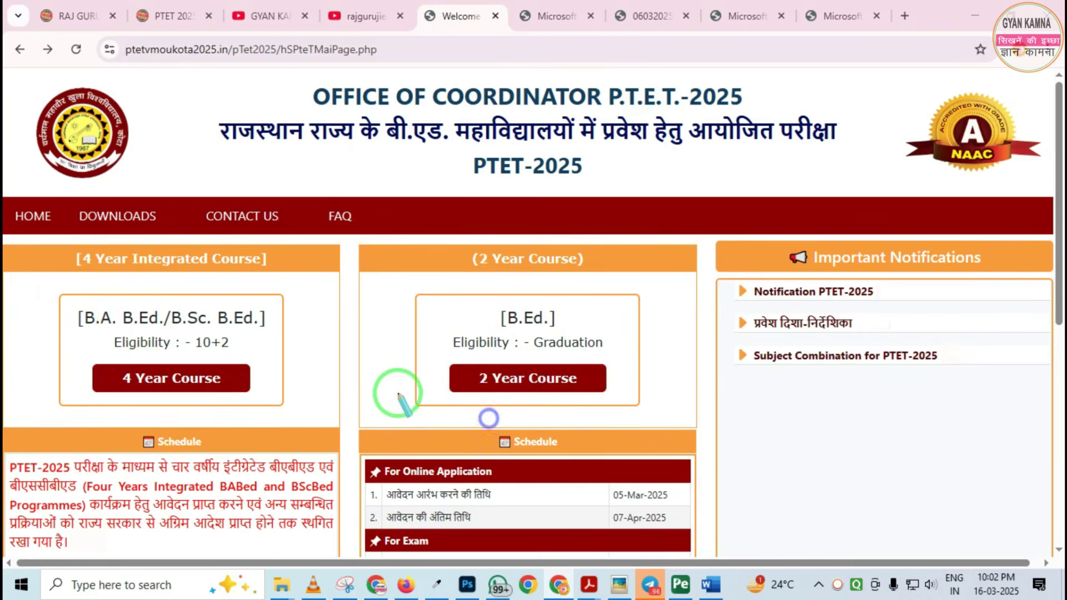
left_click(503, 372)
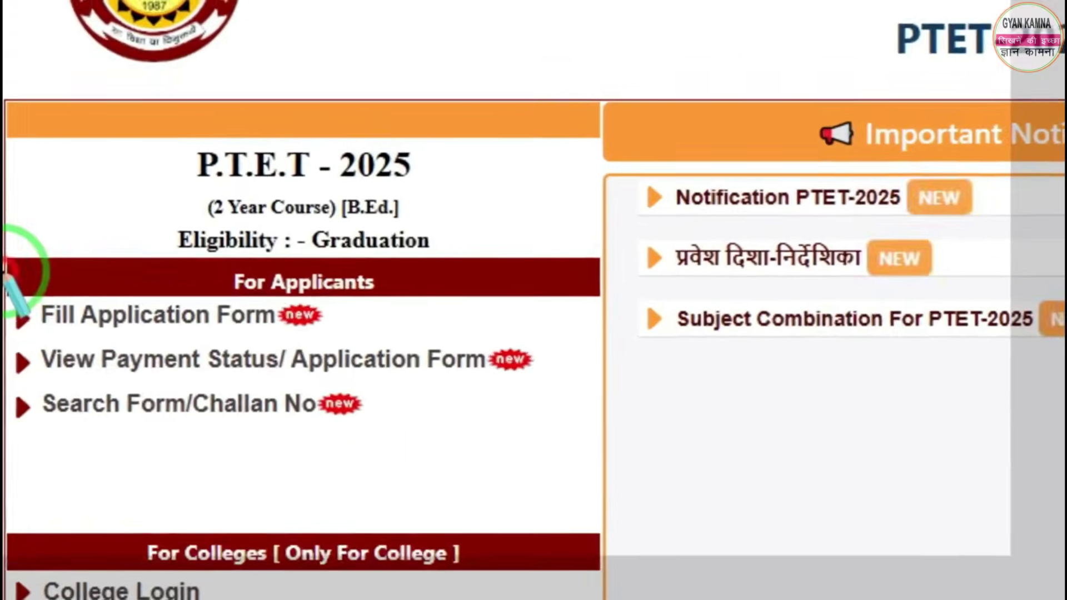
mouse_move(8, 267)
left_mouse_down()
mouse_move(225, 334)
mouse_move(310, 341)
left_mouse_up()
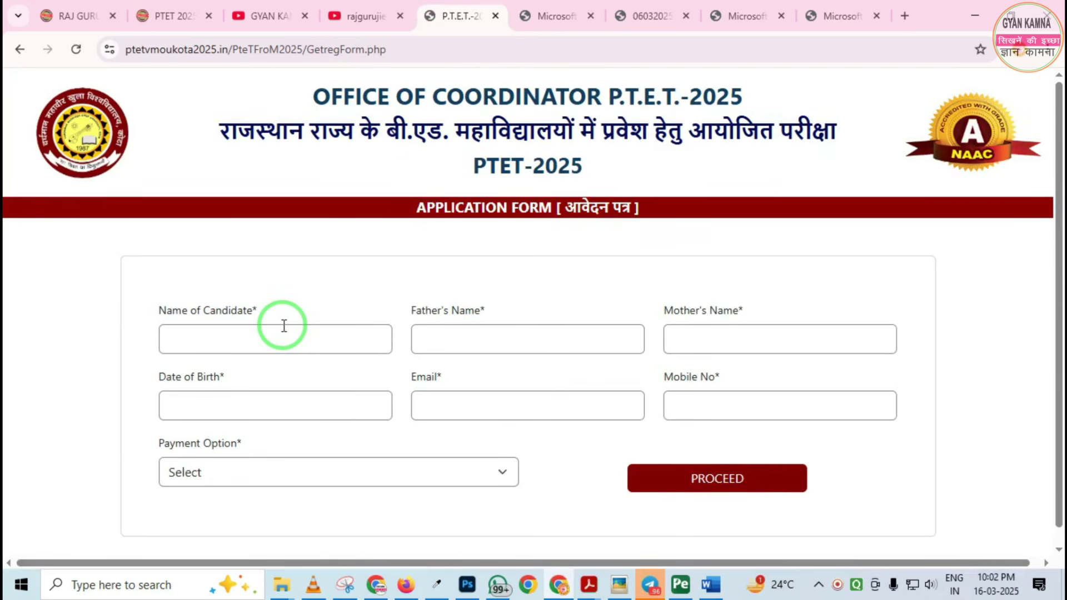
mouse_move(75, 234)
left_mouse_down()
mouse_move(786, 517)
mouse_move(993, 571)
left_mouse_up()
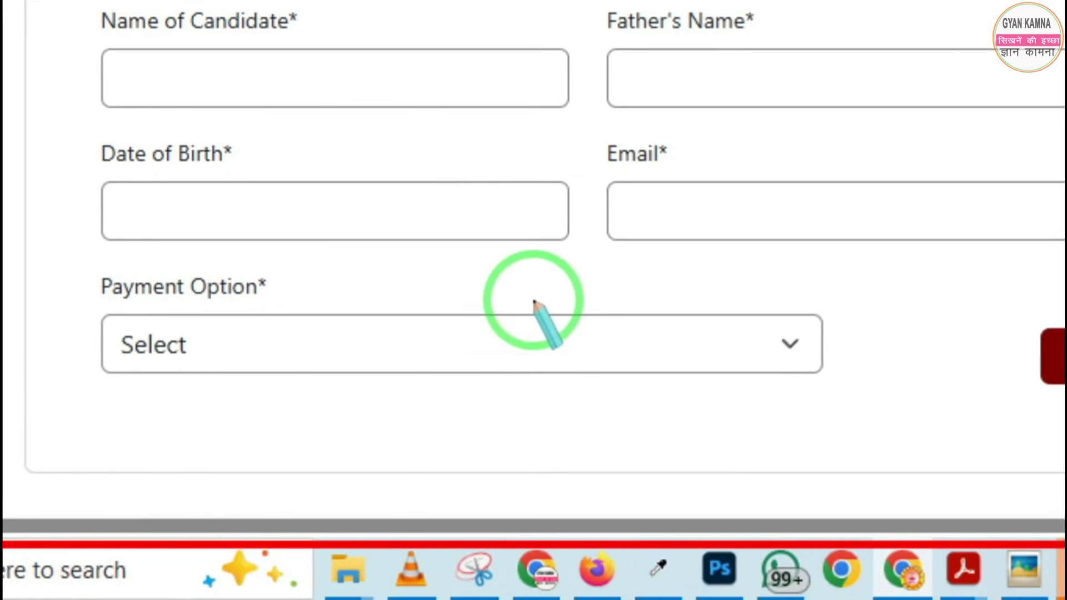
Try the E-MITRA CHALLAN payment option, and set the payment option to ONLINE ICICI BANK
left_click(507, 360)
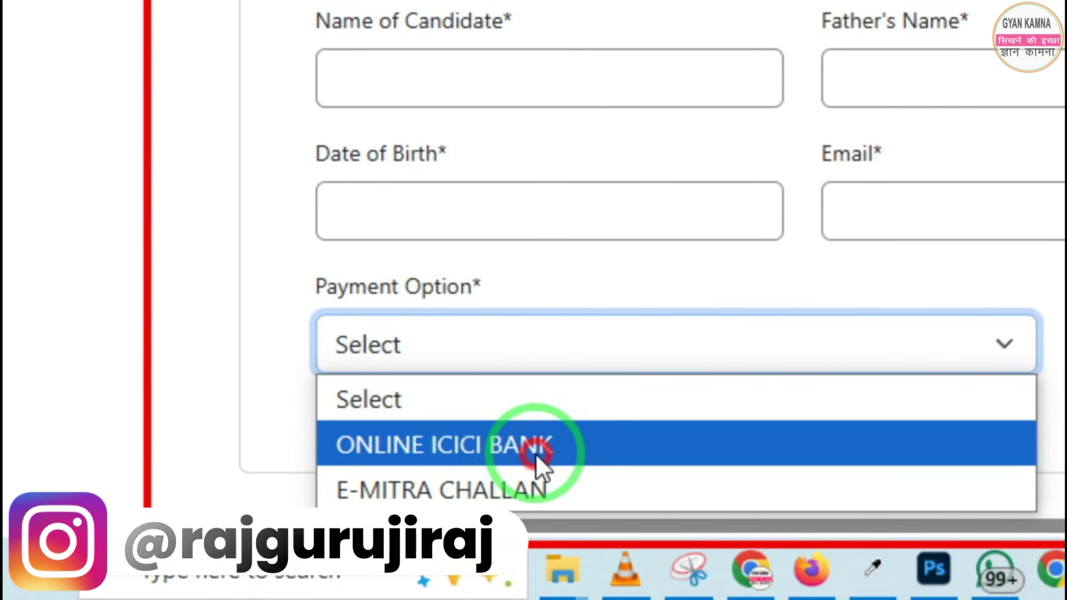
left_click(535, 452)
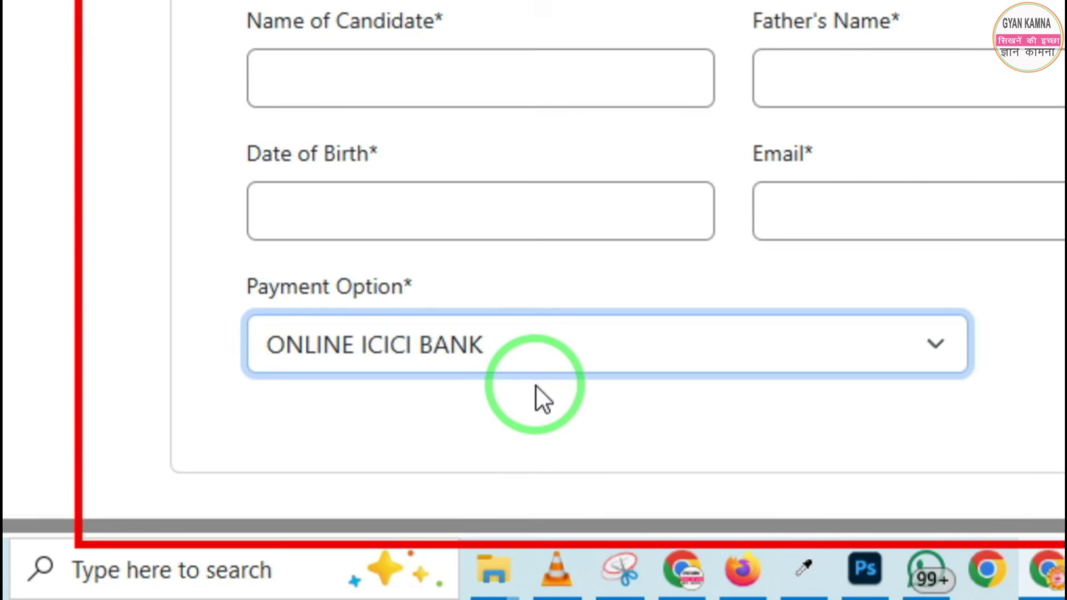
left_click(535, 365)
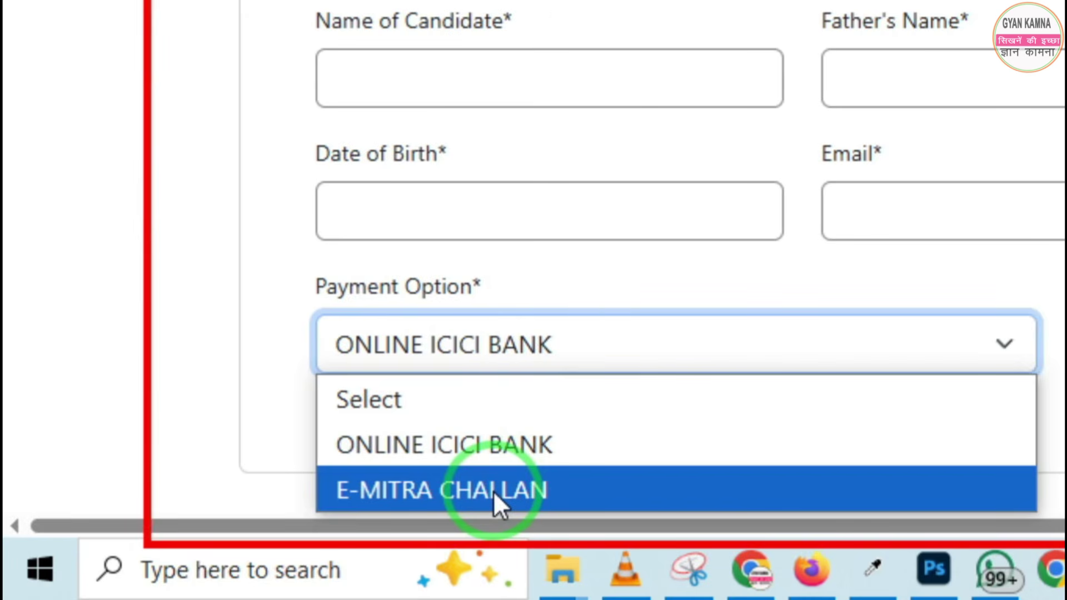
left_click(470, 489)
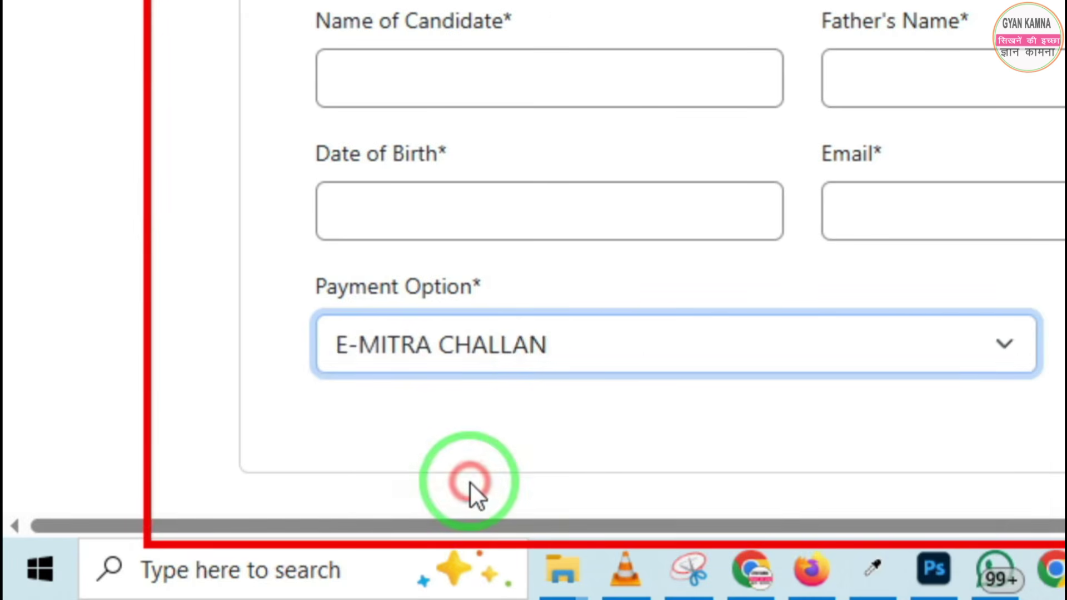
left_click(538, 339)
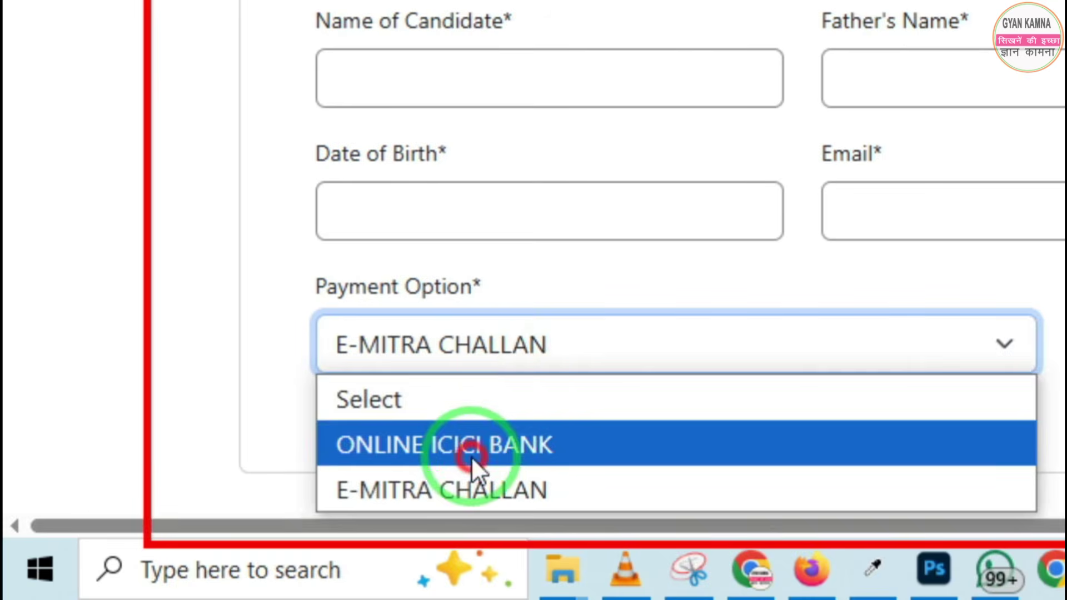
left_click(472, 453)
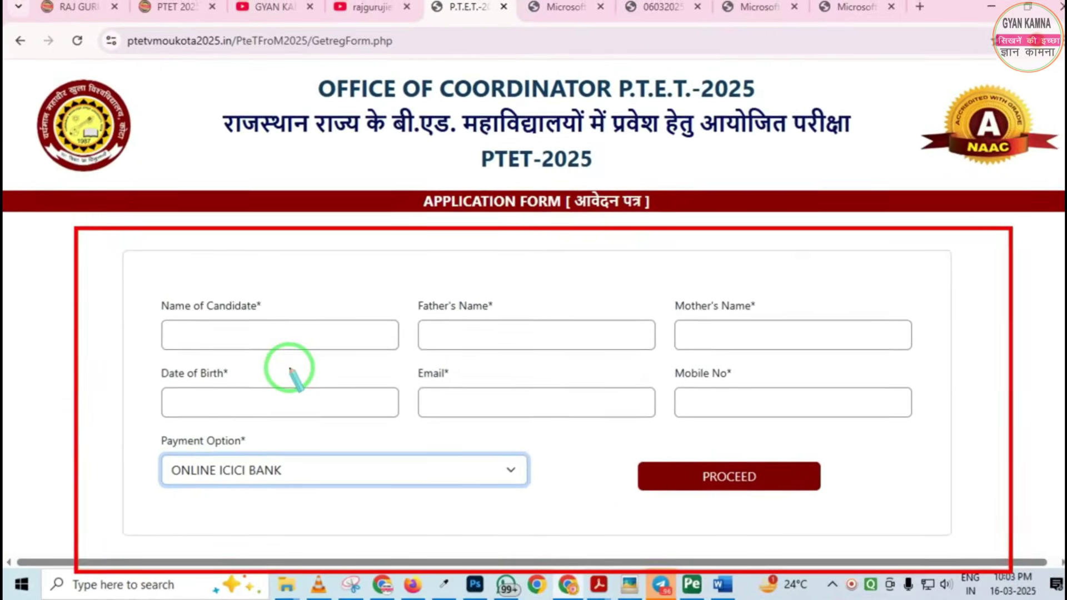
Fill in the candidate's name, parents' names, date of birth, email and mobile number, and proceed to the photo and signature upload
left_click(285, 371)
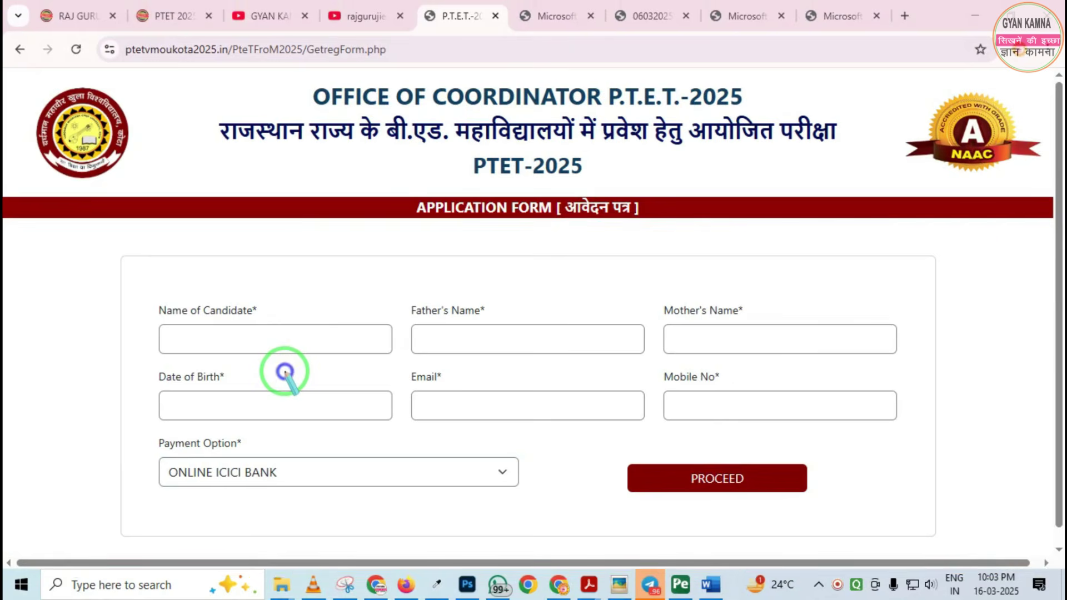
key("Escape")
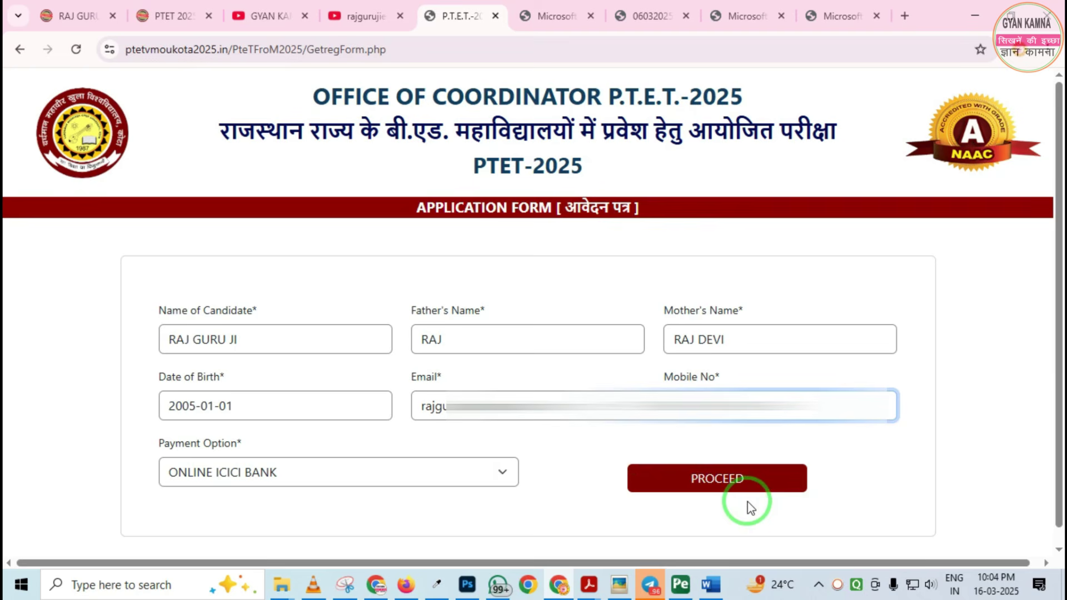
left_click(723, 489)
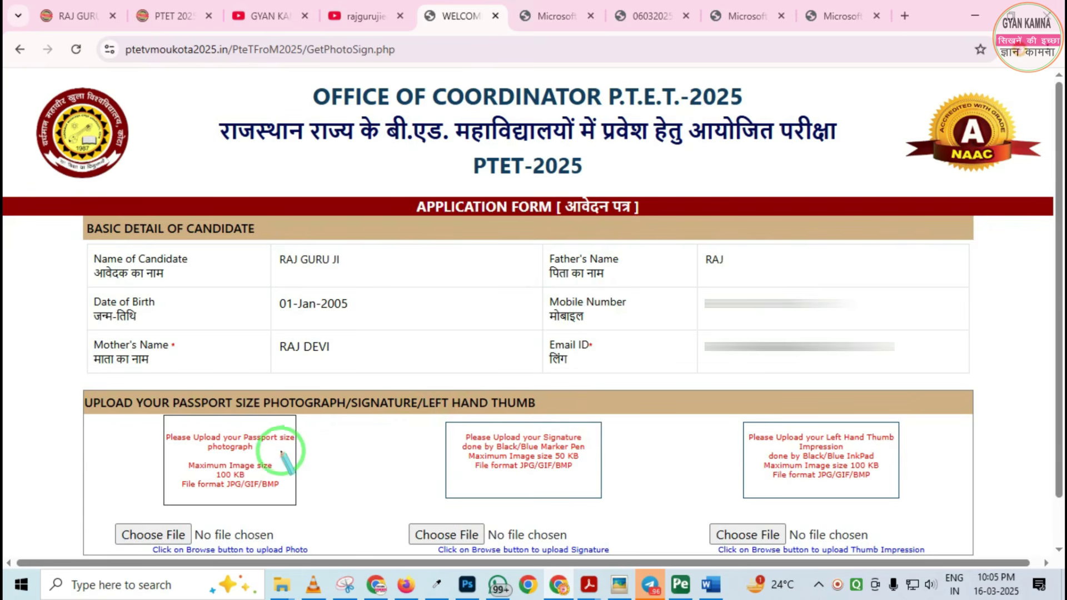
Examine the size and format requirements for the passport photograph, signature and left hand thumb impression uploads
mouse_move(95, 366)
left_mouse_down()
mouse_move(290, 505)
mouse_move(453, 535)
mouse_move(671, 536)
left_mouse_up()
mouse_move(702, 389)
left_mouse_down()
mouse_move(822, 528)
mouse_move(936, 555)
left_mouse_up()
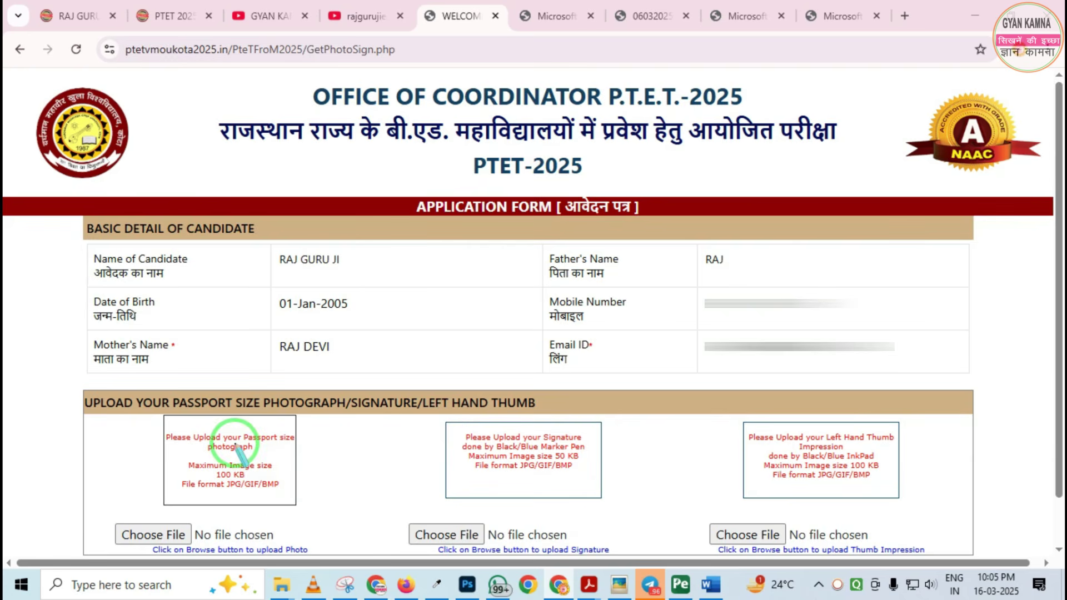
mouse_move(100, 369)
left_mouse_down()
mouse_move(202, 500)
mouse_move(348, 530)
left_mouse_up()
mouse_move(722, 397)
left_mouse_down()
mouse_move(725, 450)
mouse_move(913, 518)
left_mouse_up()
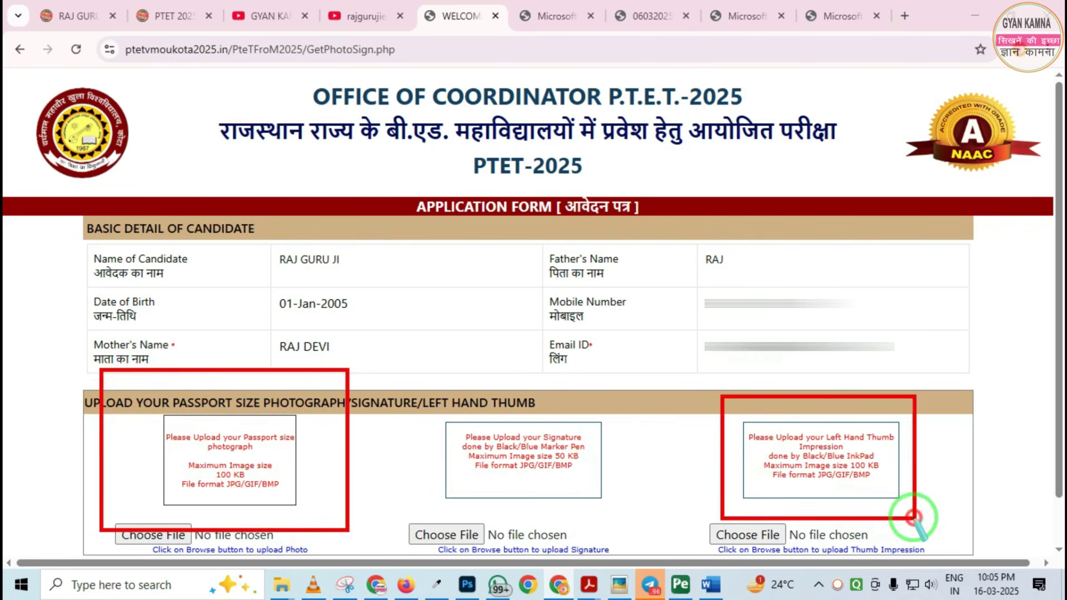
right_click(557, 505)
mouse_move(412, 418)
left_mouse_down()
mouse_move(476, 505)
mouse_move(644, 527)
left_mouse_up()
right_click(460, 489)
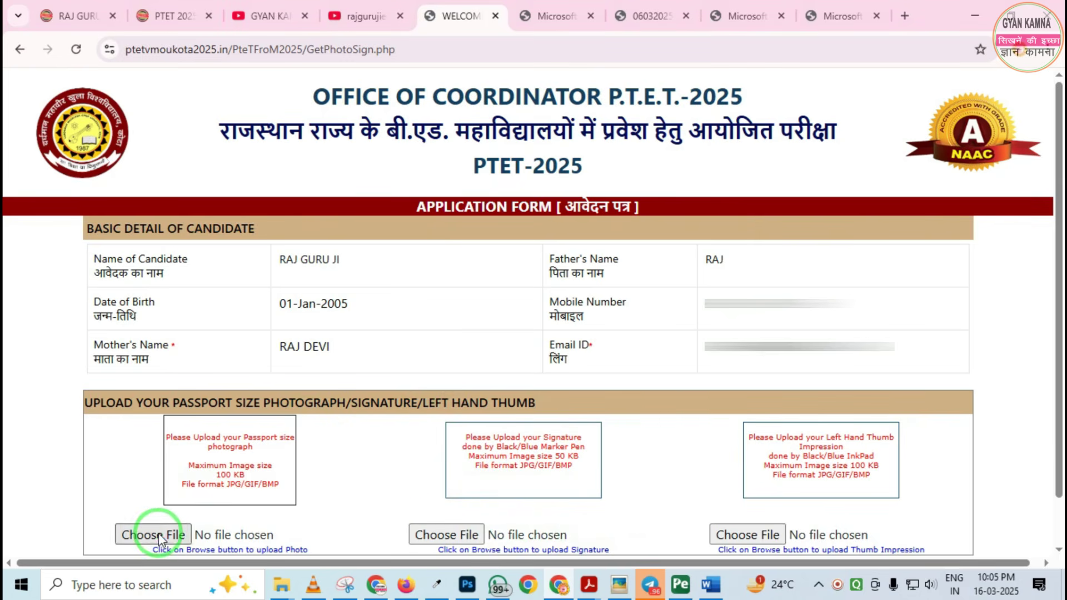
Upload Men copy.jpg as the candidate's passport size photograph
left_click(256, 468)
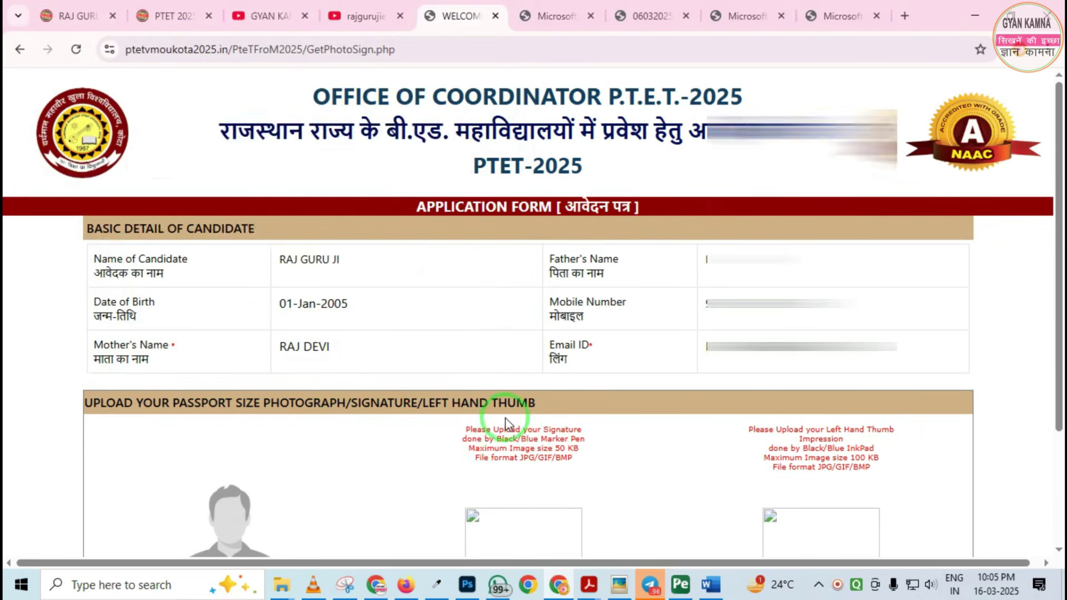
scroll(505, 418, "down", 3)
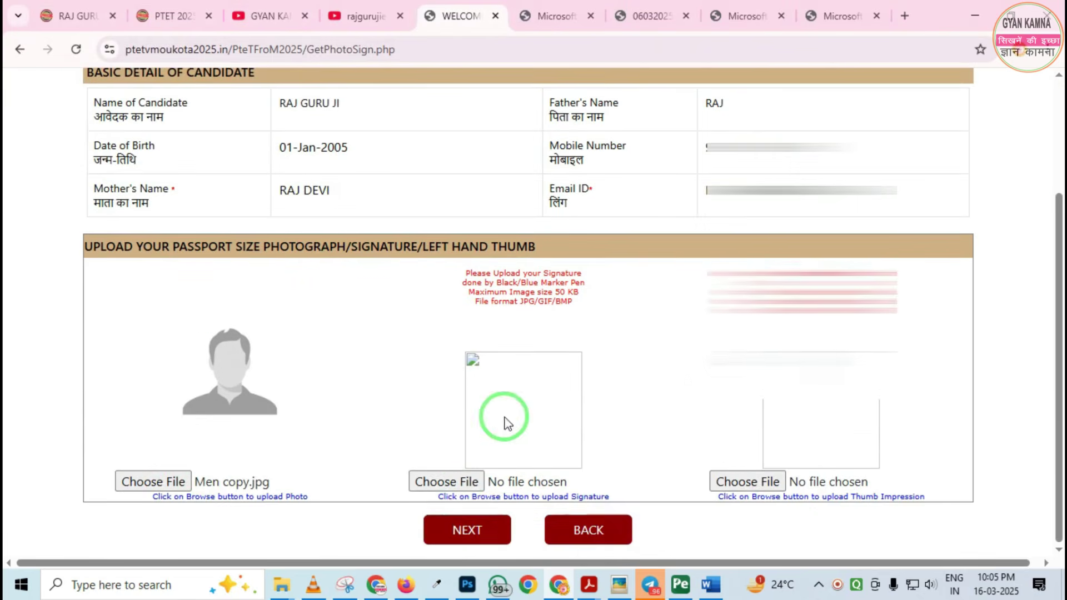
Try to upload a signature image larger than 50 KB, and dismiss the file size alerts
left_click(487, 449)
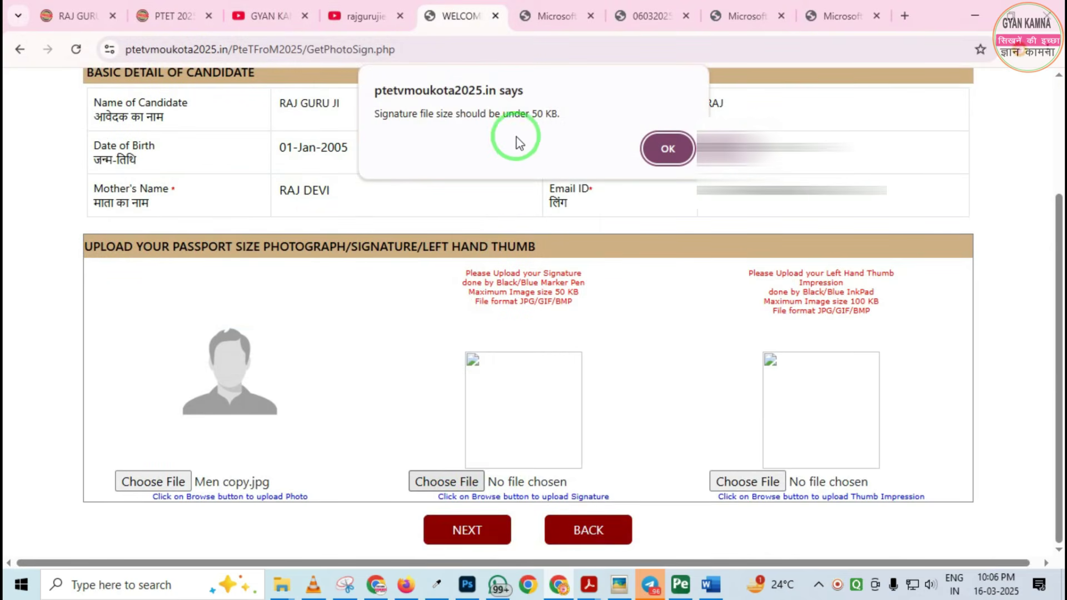
mouse_move(336, 58)
left_mouse_down()
mouse_move(345, 72)
mouse_move(647, 143)
left_mouse_up()
left_click(667, 146)
left_click(668, 148)
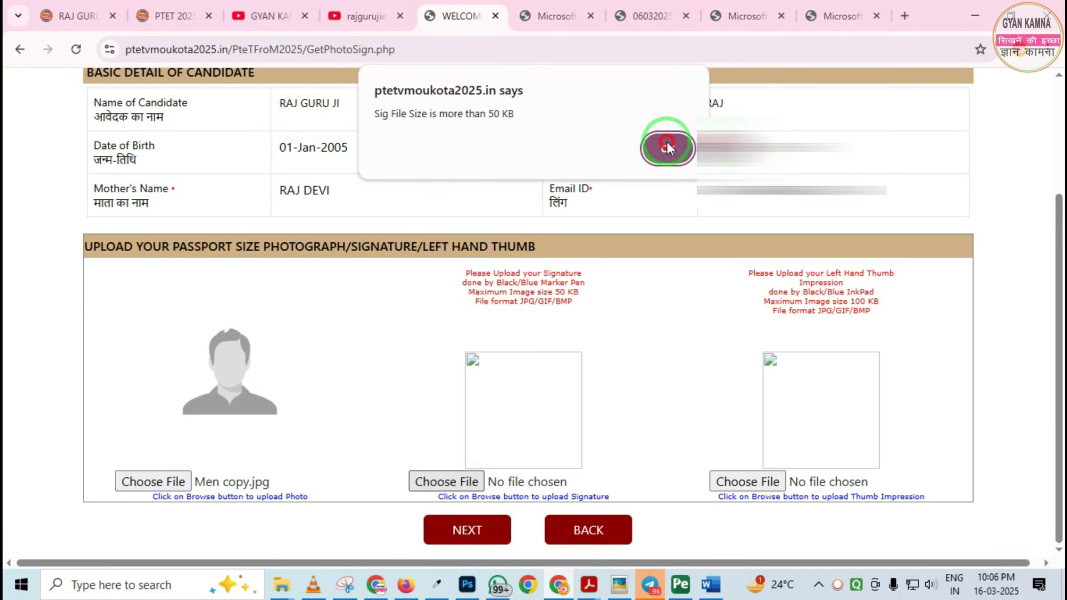
Upload 48KB.jpg as the signature and also as the left hand thumb impression
left_click(448, 483)
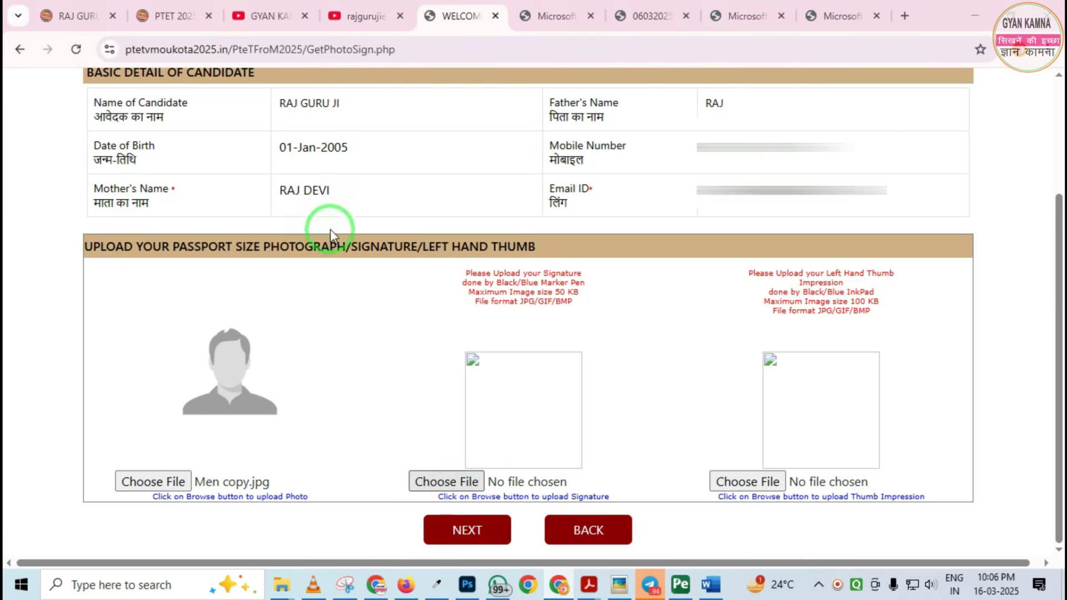
double_click(367, 108)
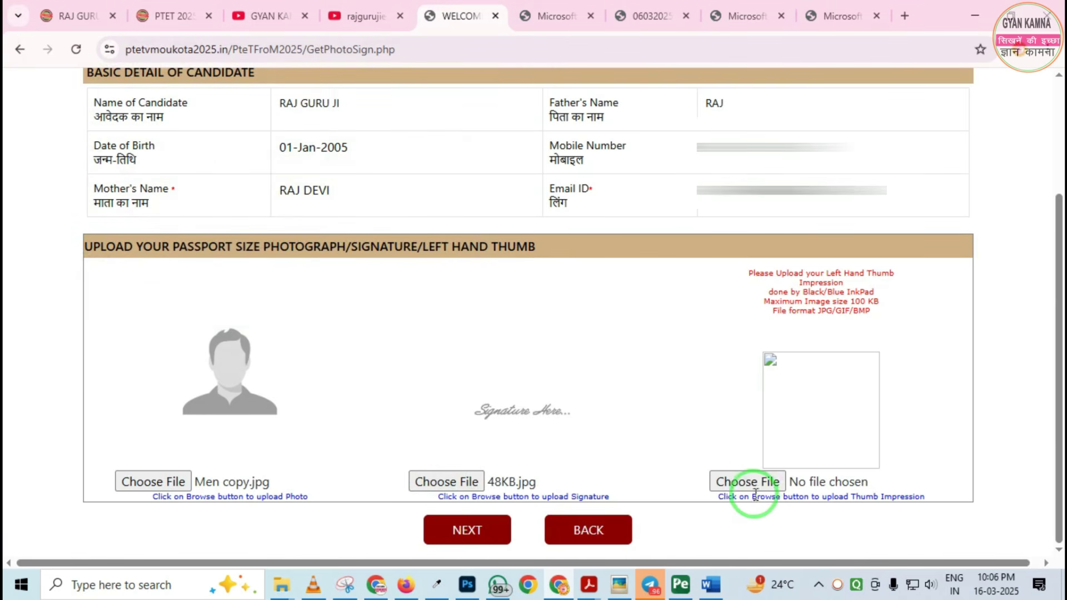
left_click(748, 482)
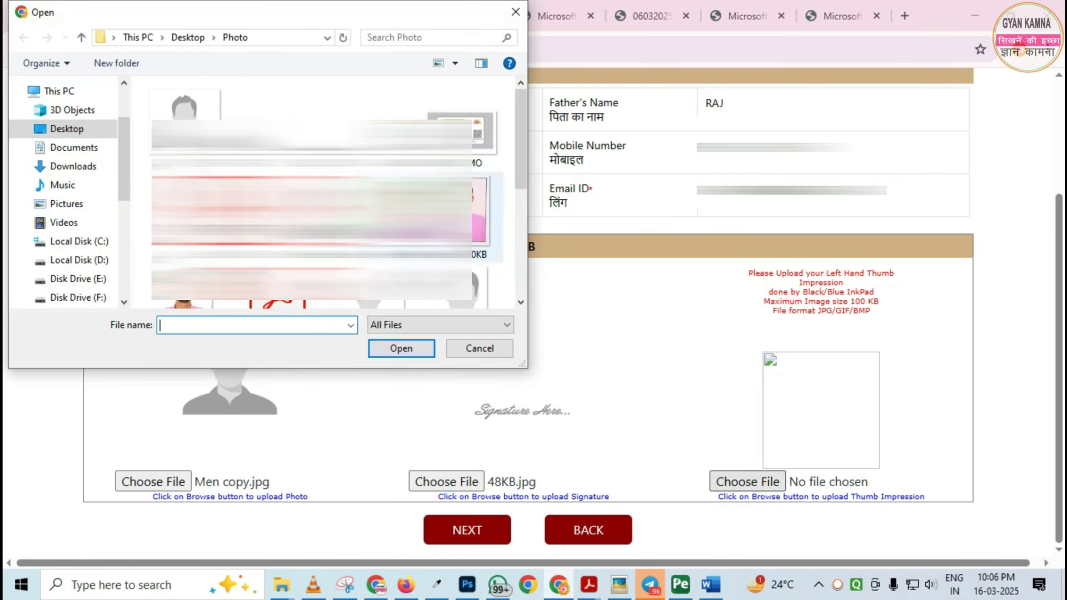
double_click(369, 102)
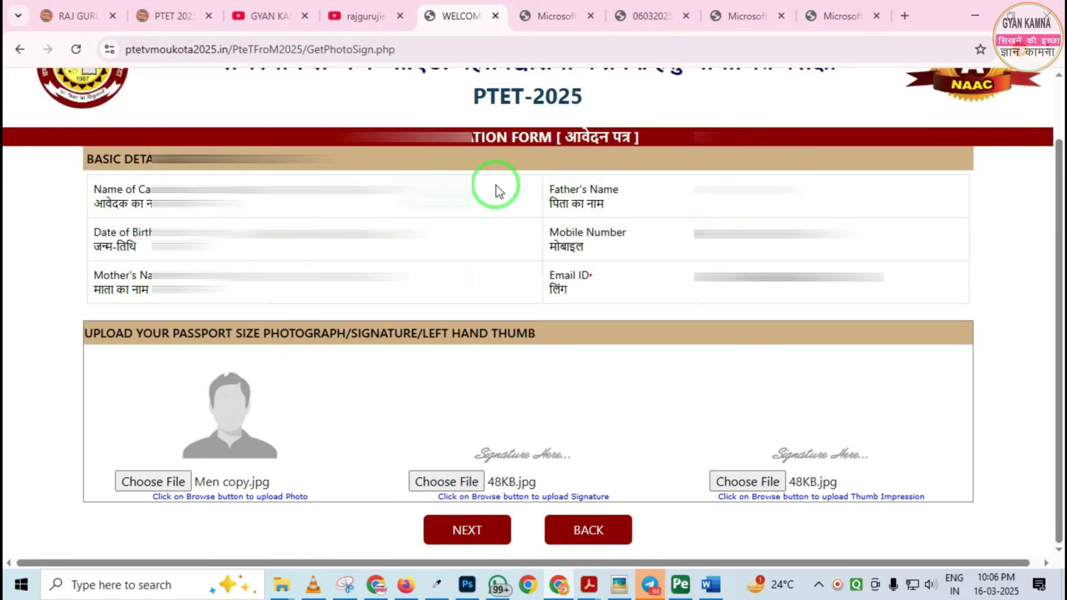
Review the uploaded photograph, signature and thumb impression, and proceed to the main application form
mouse_move(85, 314)
left_mouse_down()
mouse_move(207, 469)
mouse_move(912, 494)
left_mouse_up()
mouse_move(779, 381)
left_mouse_down()
mouse_move(829, 495)
mouse_move(881, 495)
left_mouse_up()
left_click(520, 442)
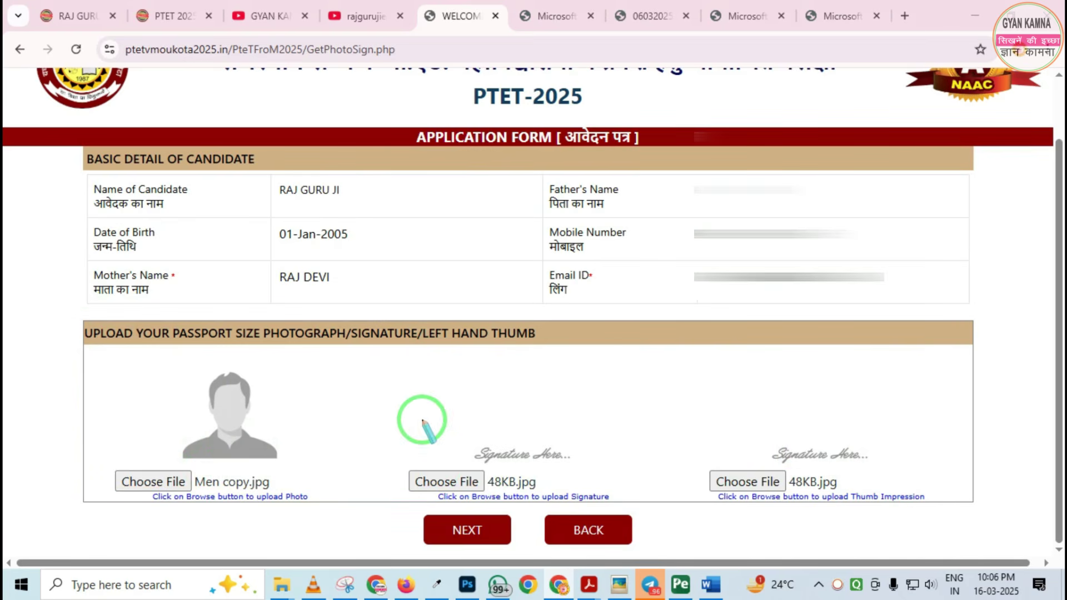
left_click(478, 528)
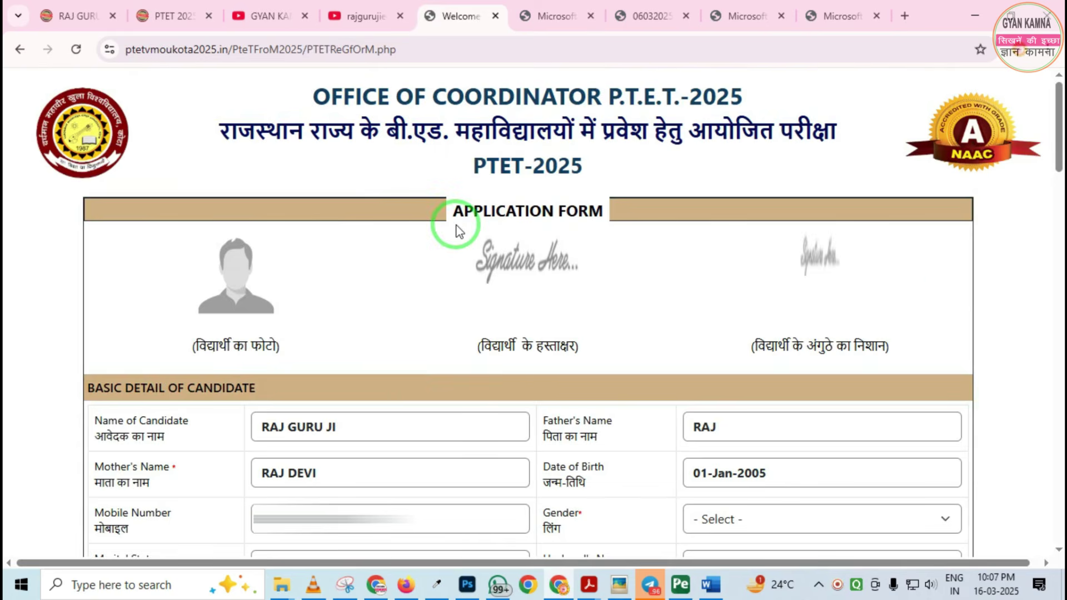
left_click_drag(123, 164, 918, 381)
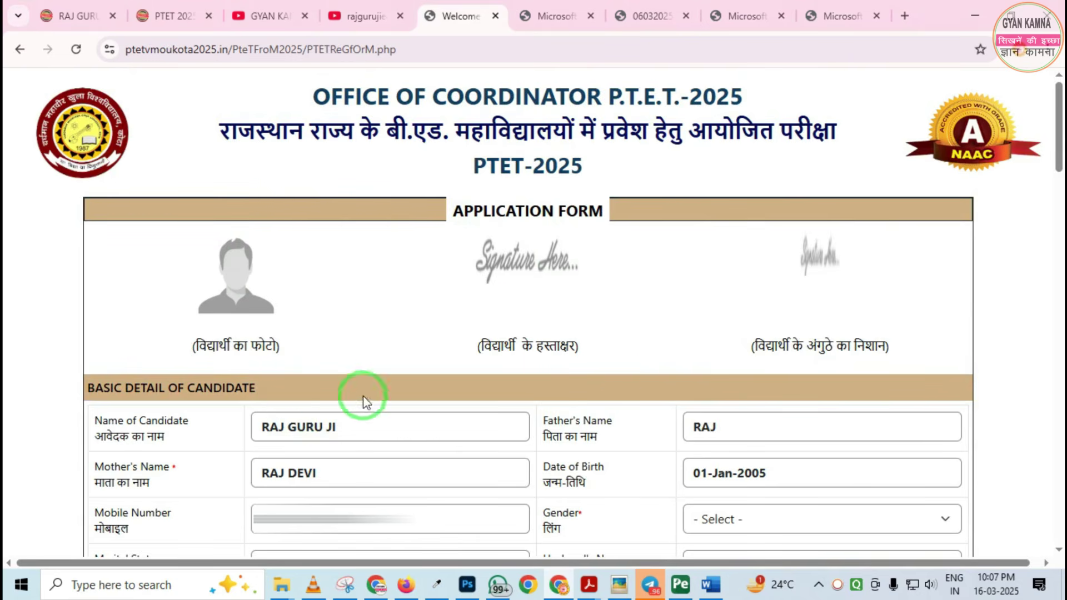
In the candidate's basic details, set the gender to MALE and the marital status to MARRIED
scroll(602, 374, "down", 4)
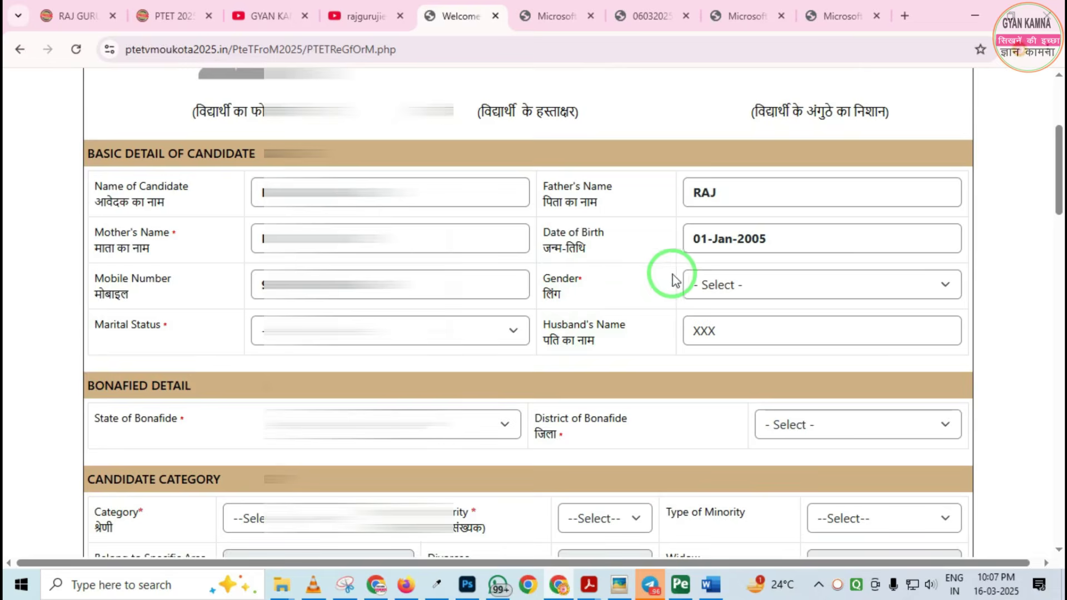
left_click(738, 285)
left_click(716, 334)
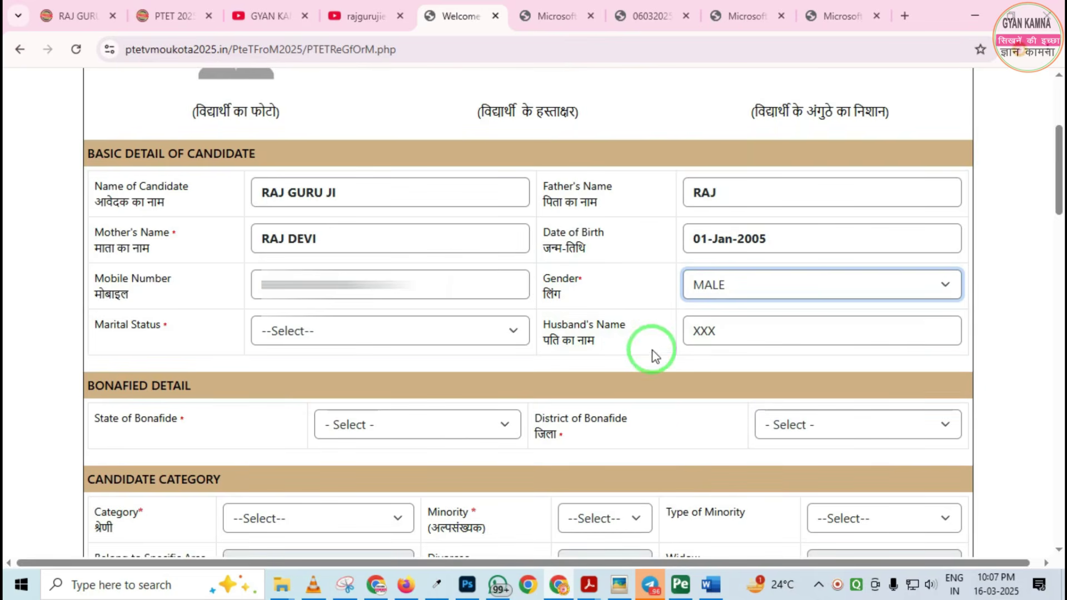
left_click(293, 334)
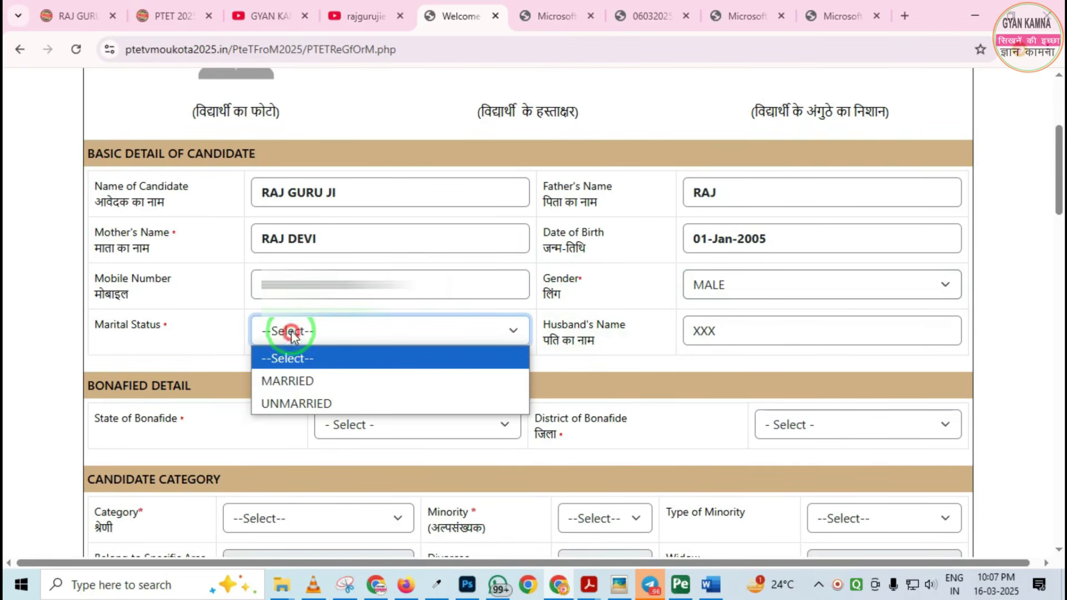
left_click(304, 383)
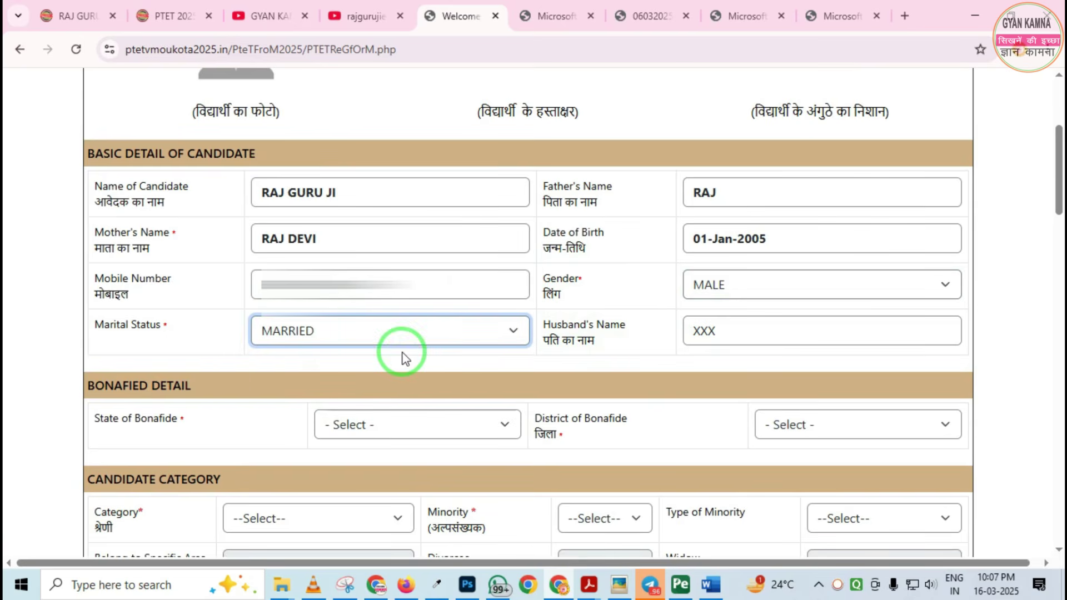
Set the state of bonafide to RAJASTHAN and the district of bonafide to JHUNJHUNU
scroll(406, 356, "down", 1)
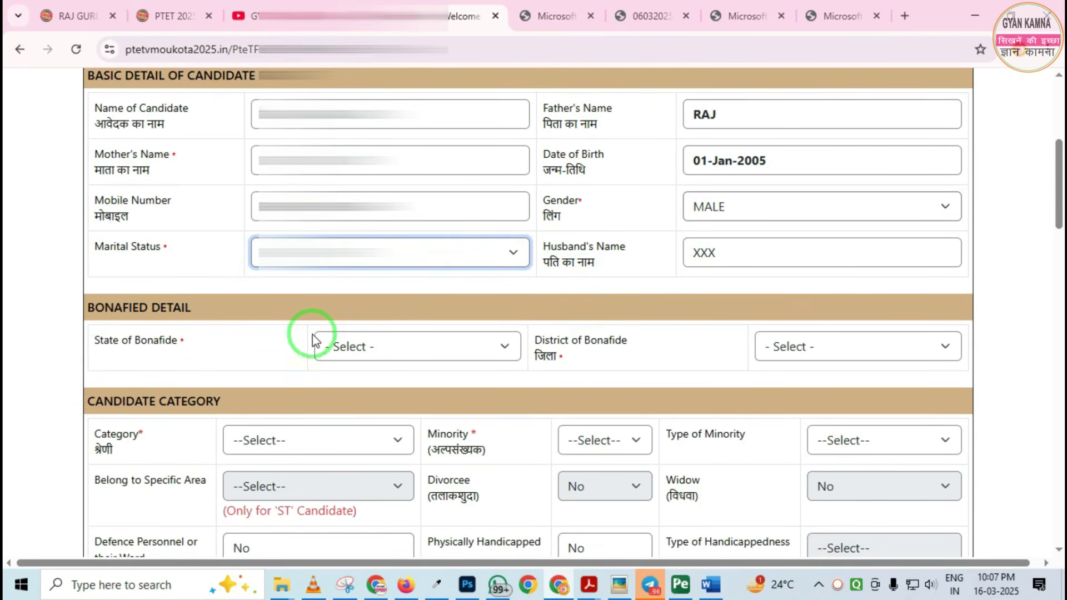
left_click(364, 349)
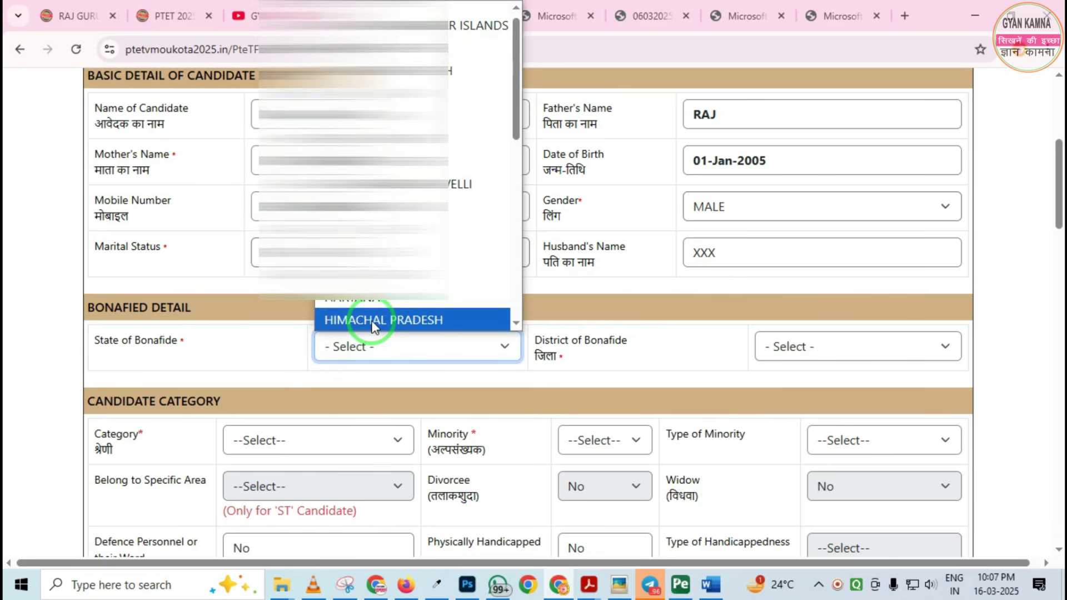
scroll(371, 325, "down", 5)
left_click(358, 320)
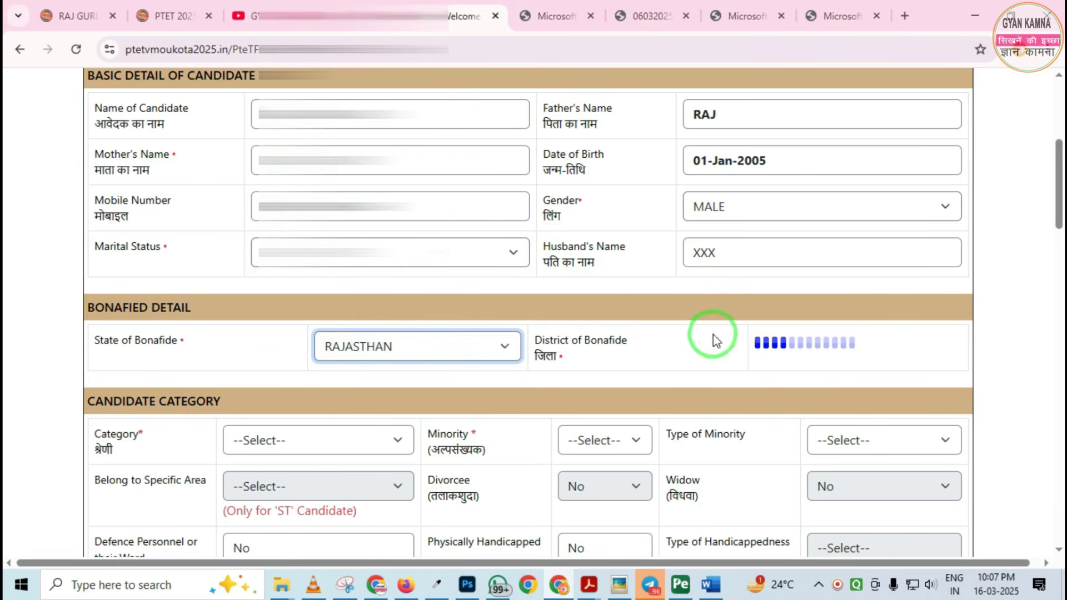
left_click(792, 349)
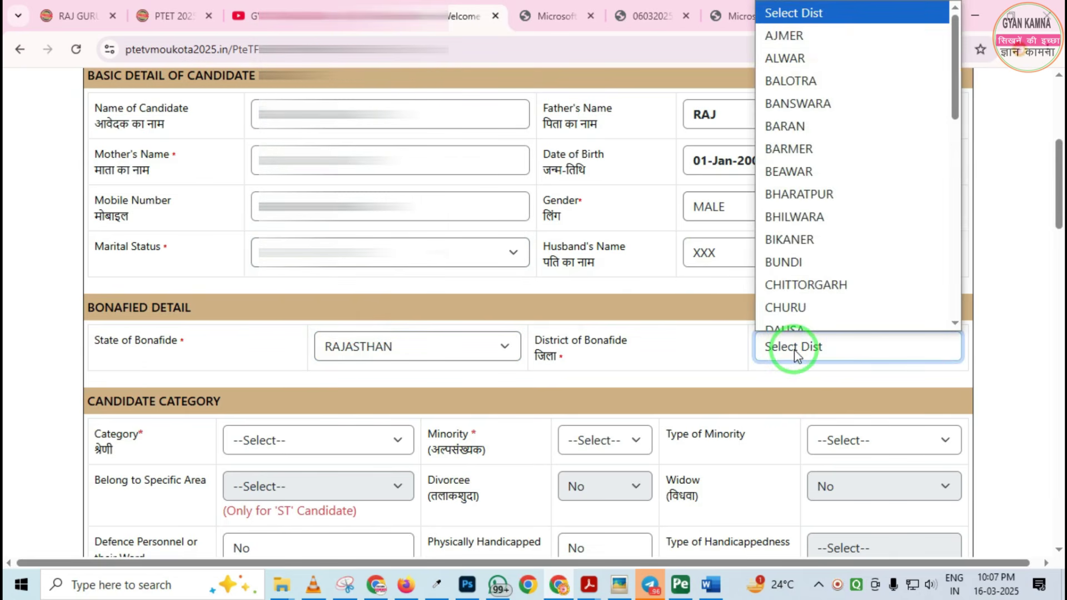
key("j")
key("j")
key("j")
key("j")
key("j")
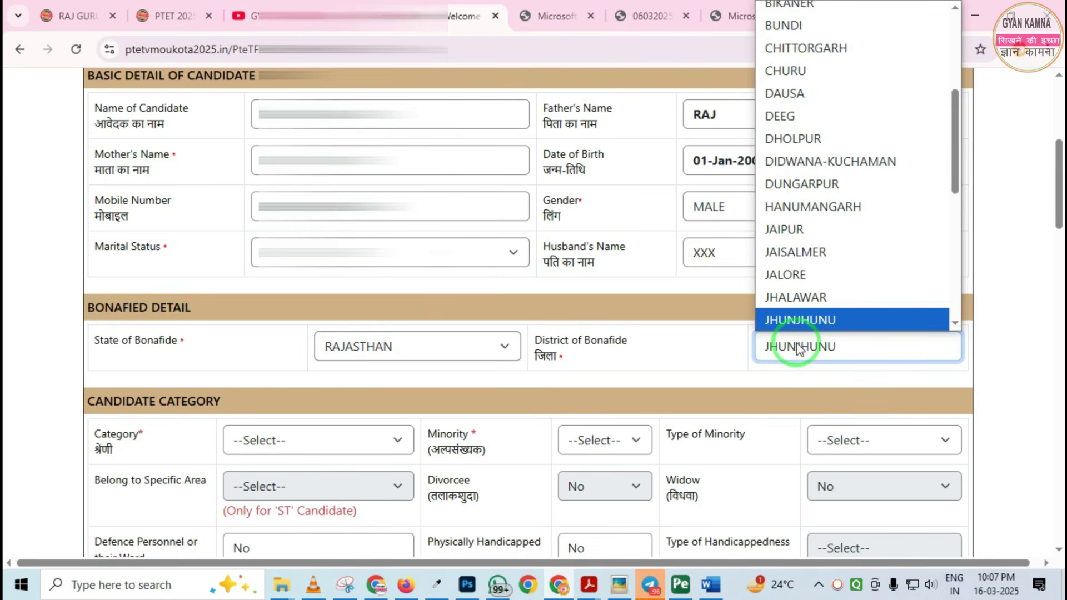
left_click(801, 331)
Set the candidate category to OBC NON CREAMY LAYER and Minority to No
scroll(500, 350, "down", 2)
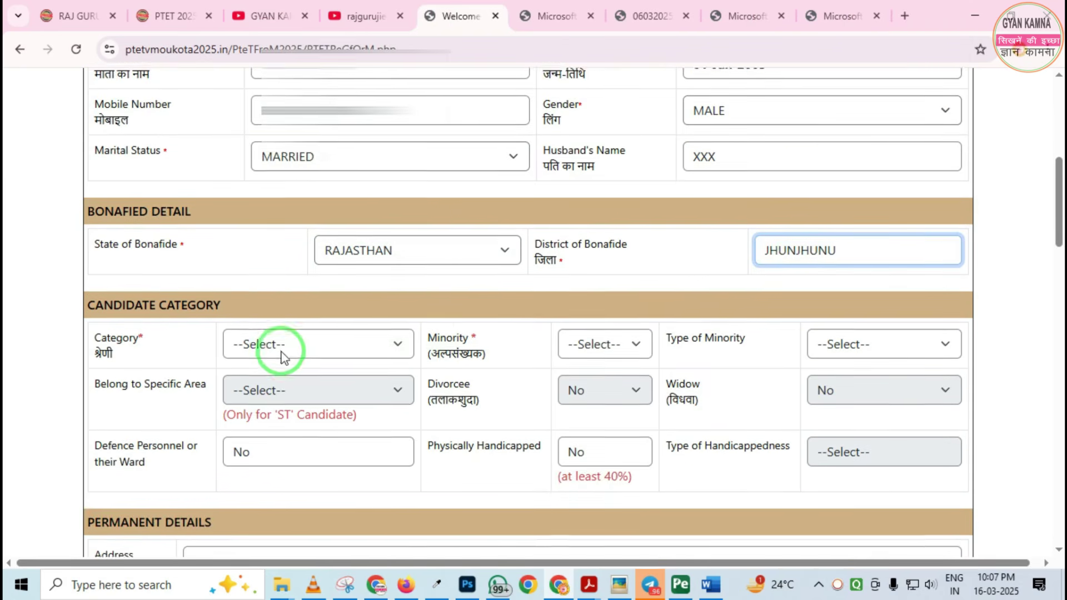
scroll(278, 334, "down", 2)
left_click(286, 206)
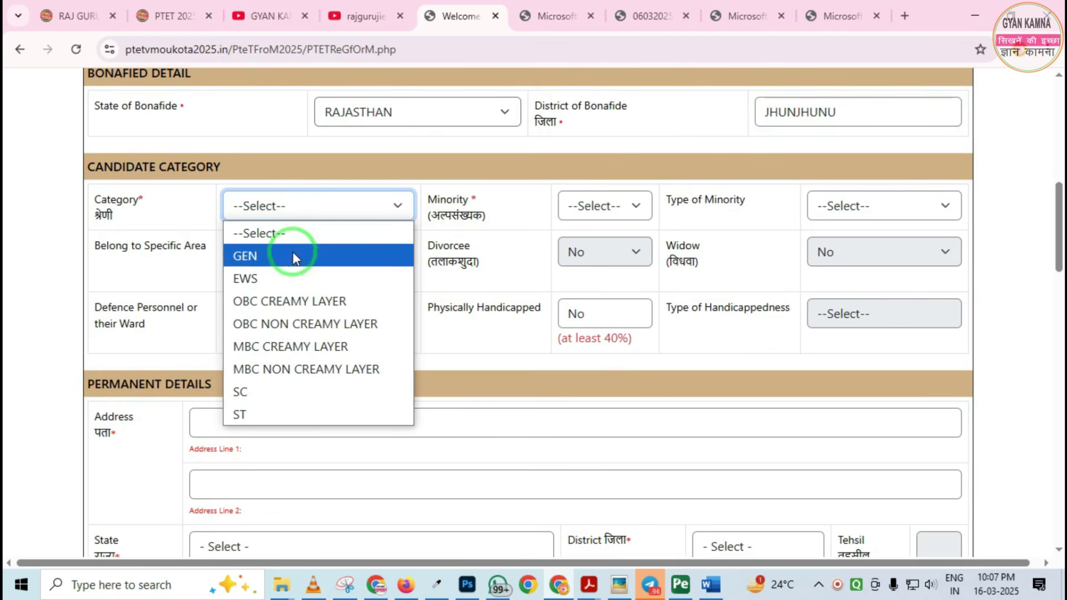
left_click(286, 336)
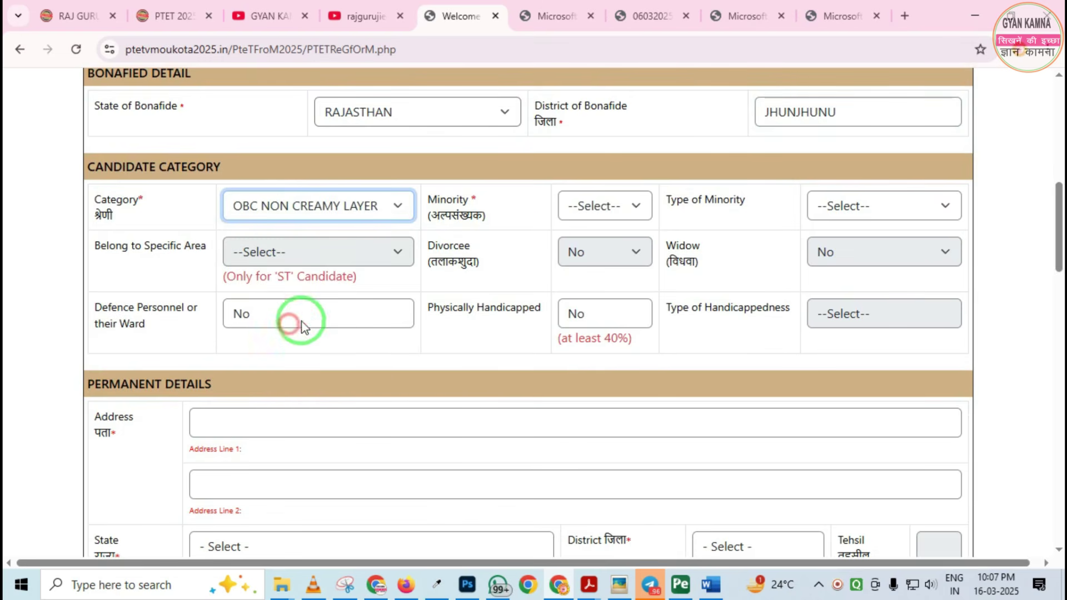
left_click(595, 213)
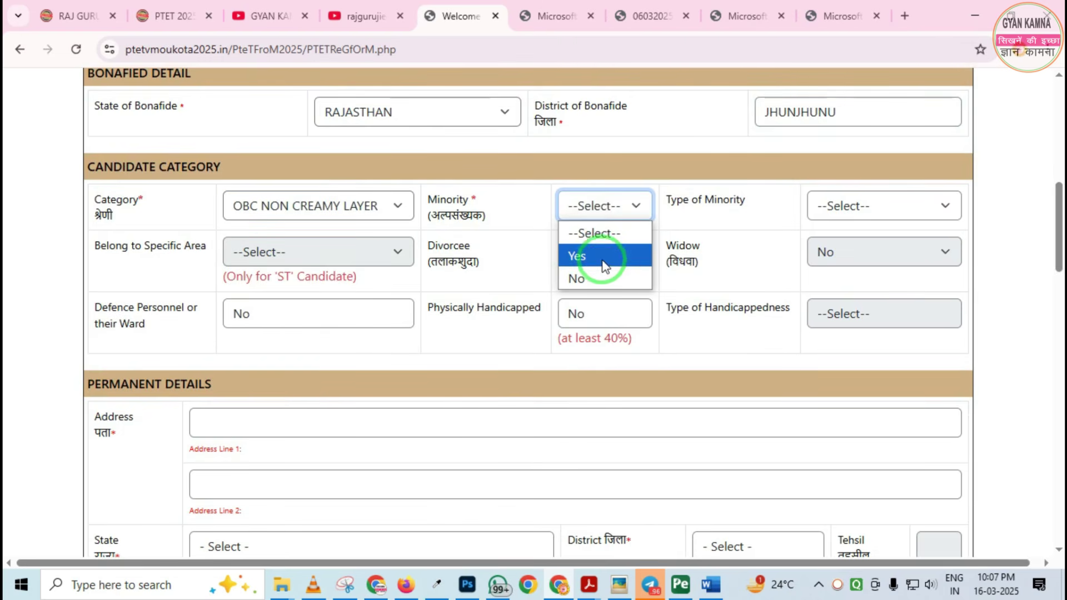
left_click(593, 278)
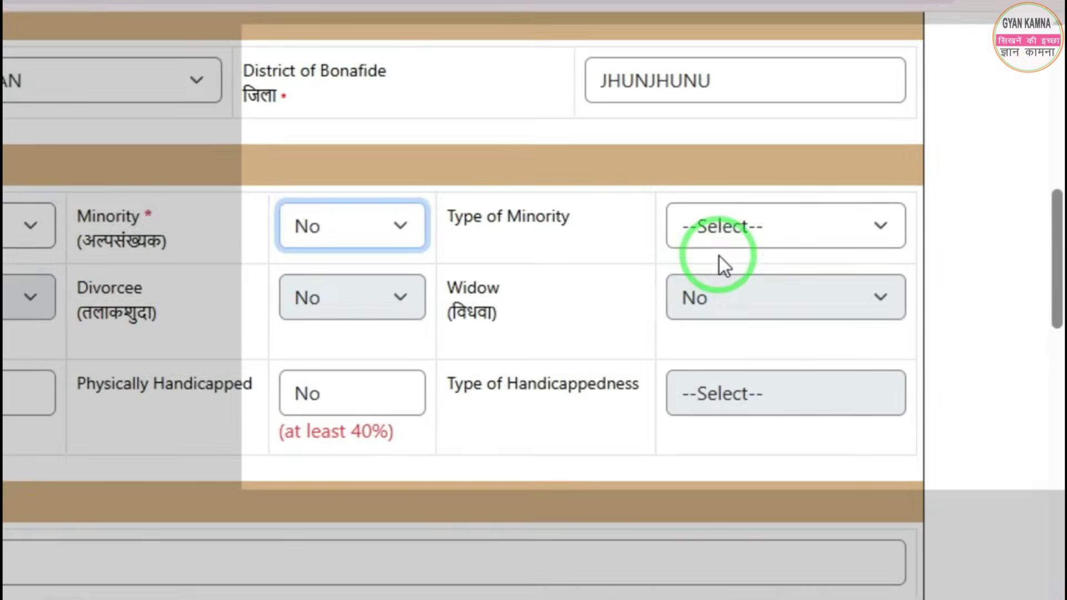
Try Minority as Yes to view the Type of Minority options, and set Minority back to No
left_click(849, 217)
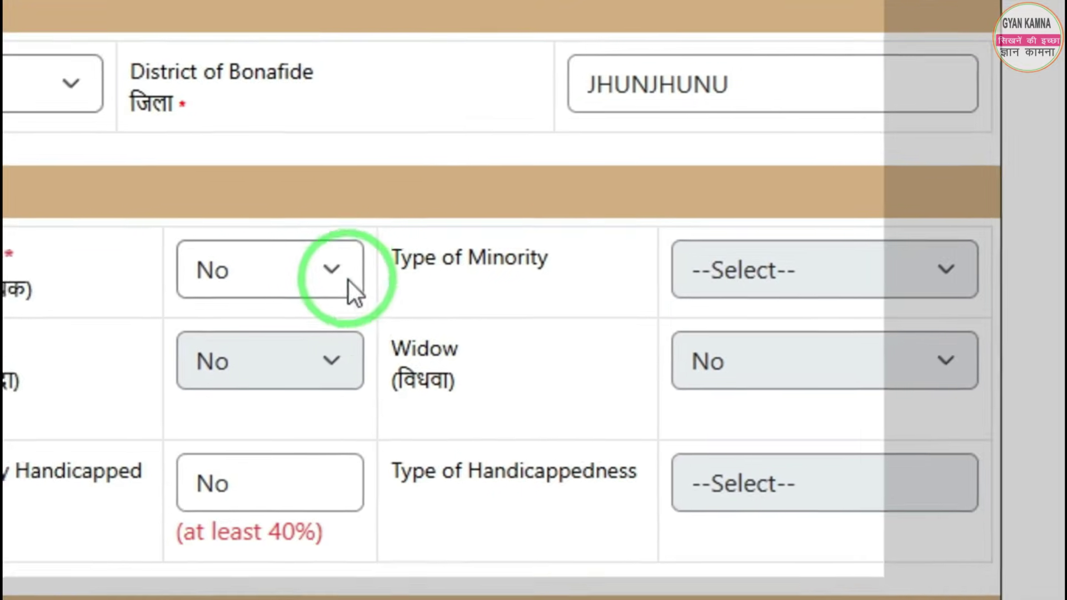
left_click(298, 253)
left_click(336, 383)
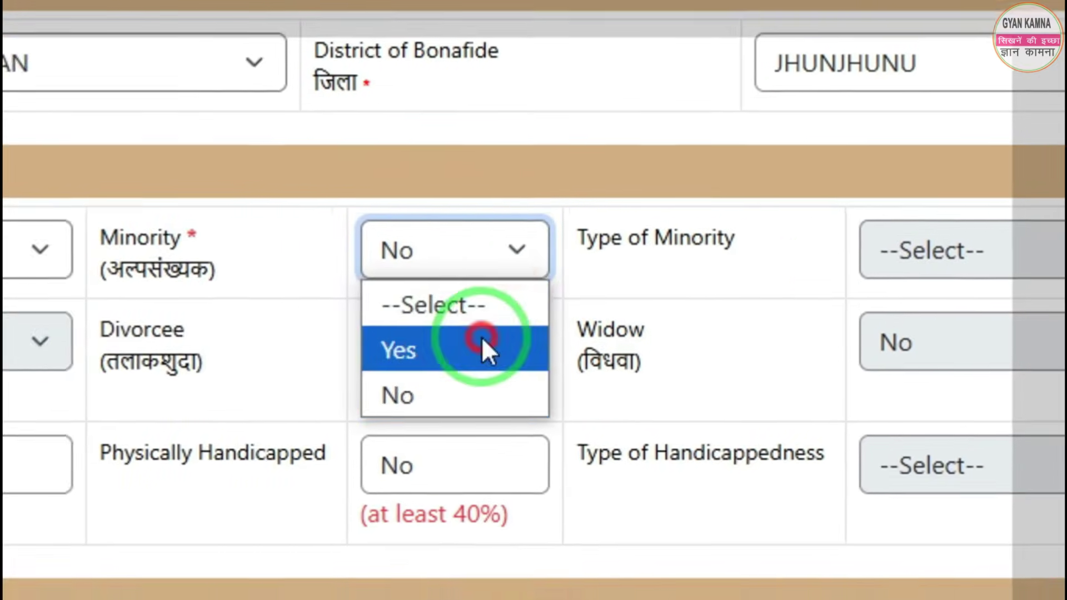
left_click(859, 286)
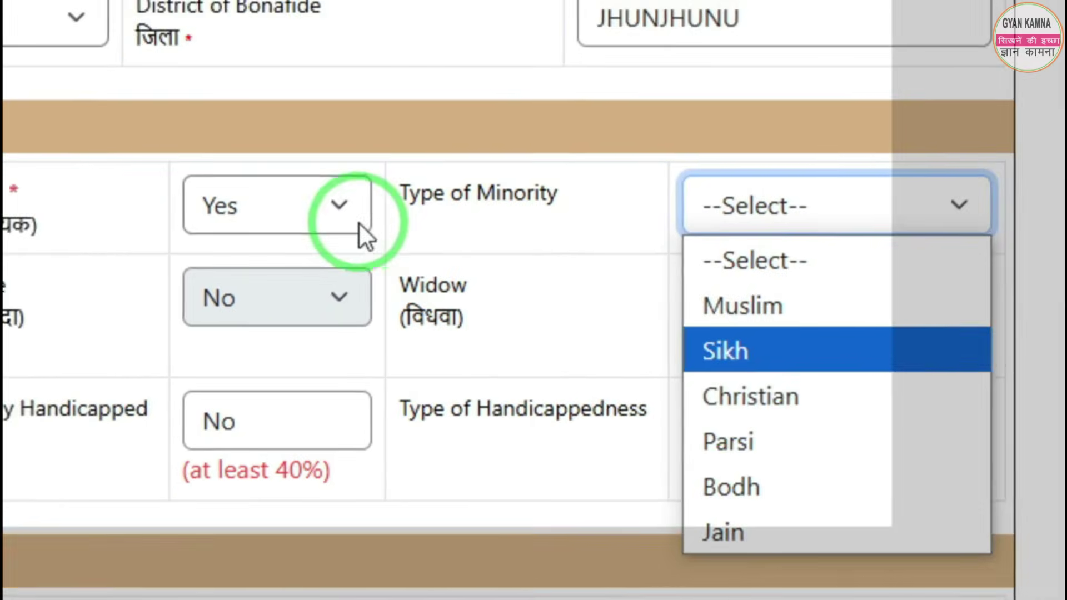
left_click(211, 162)
left_click(139, 300)
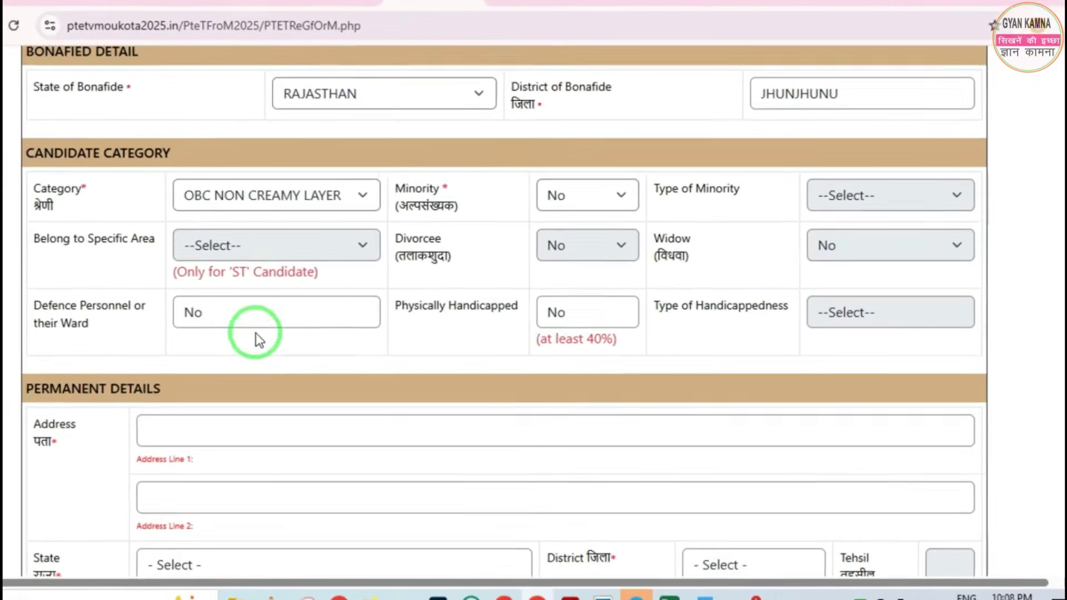
Review the candidate category entries and the fields of the permanent and correspondence details sections
scroll(435, 334, "up", 2)
scroll(364, 321, "down", 2)
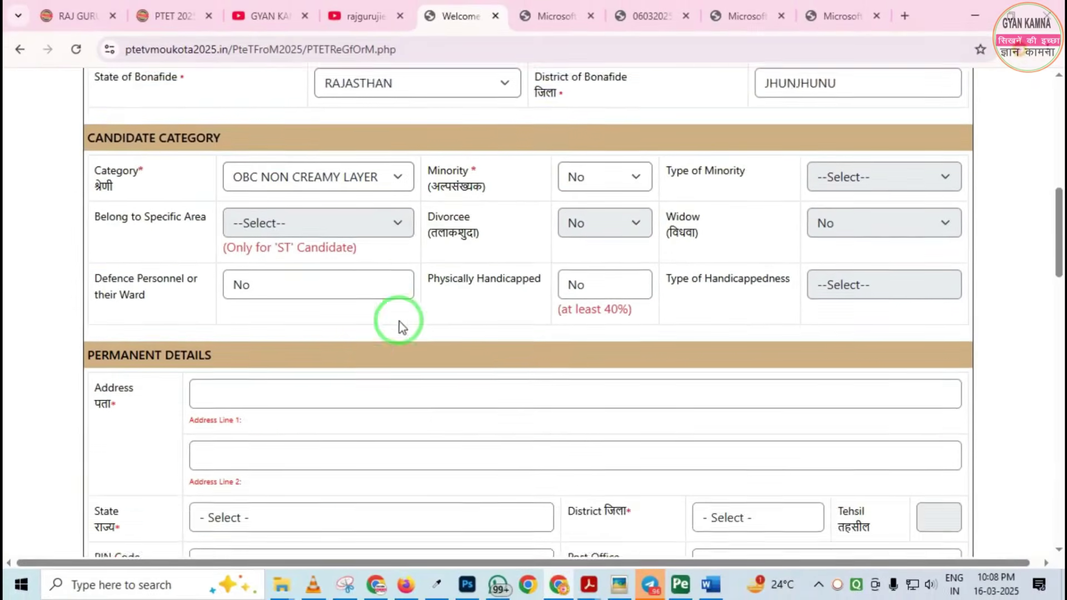
scroll(215, 309, "down", 2)
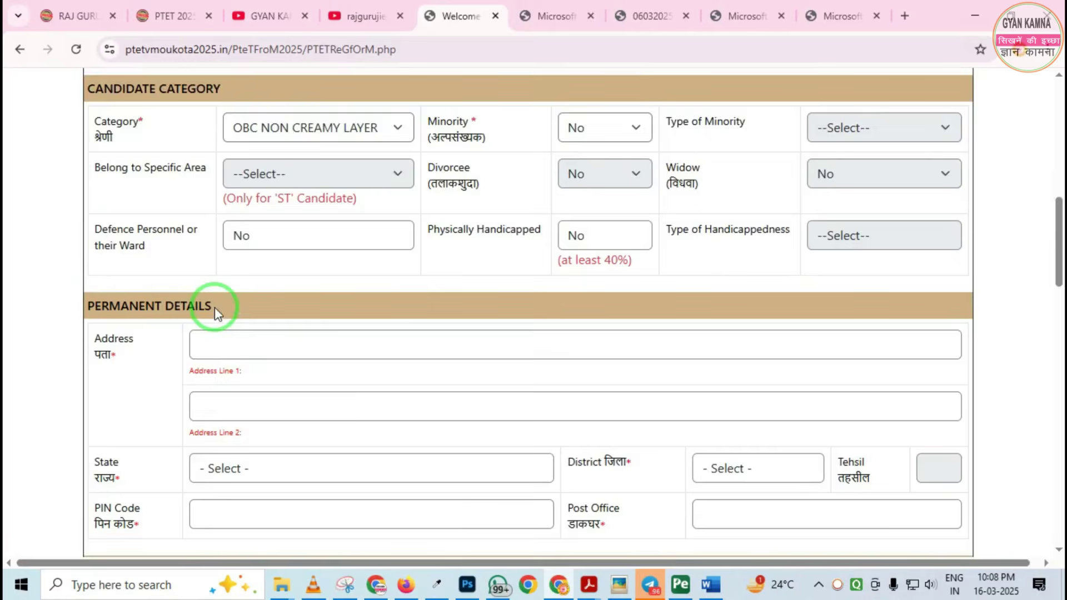
mouse_move(50, 171)
left_mouse_down()
mouse_move(69, 203)
mouse_move(557, 435)
left_mouse_up()
left_click_drag(12, 460, 512, 583)
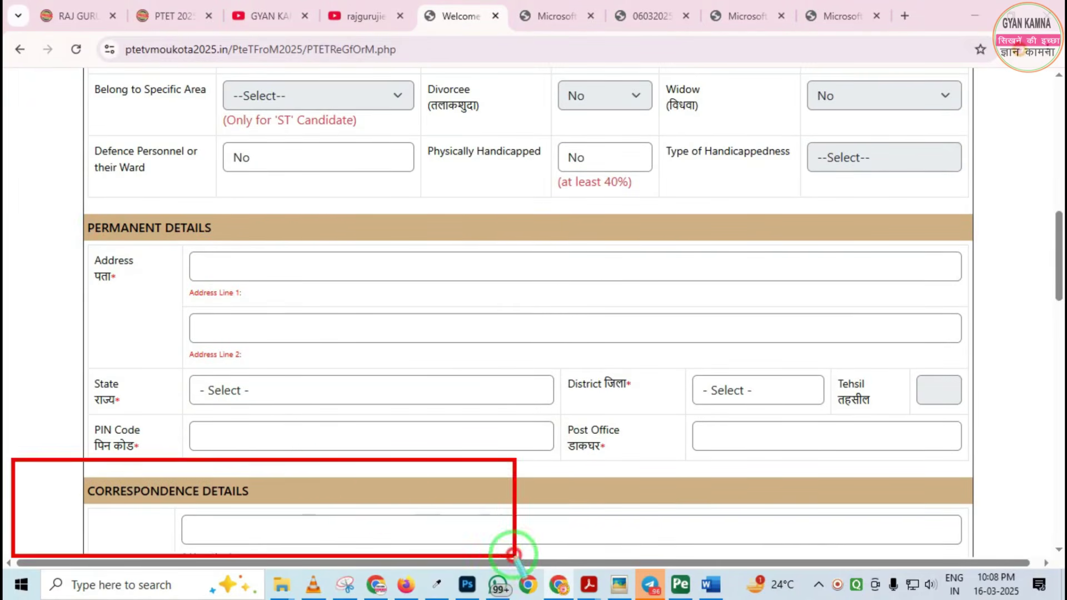
Enter DEMO as Address Line 1 of the permanent details and set the state to RAJASTHAN
left_click(276, 272)
key("Tab")
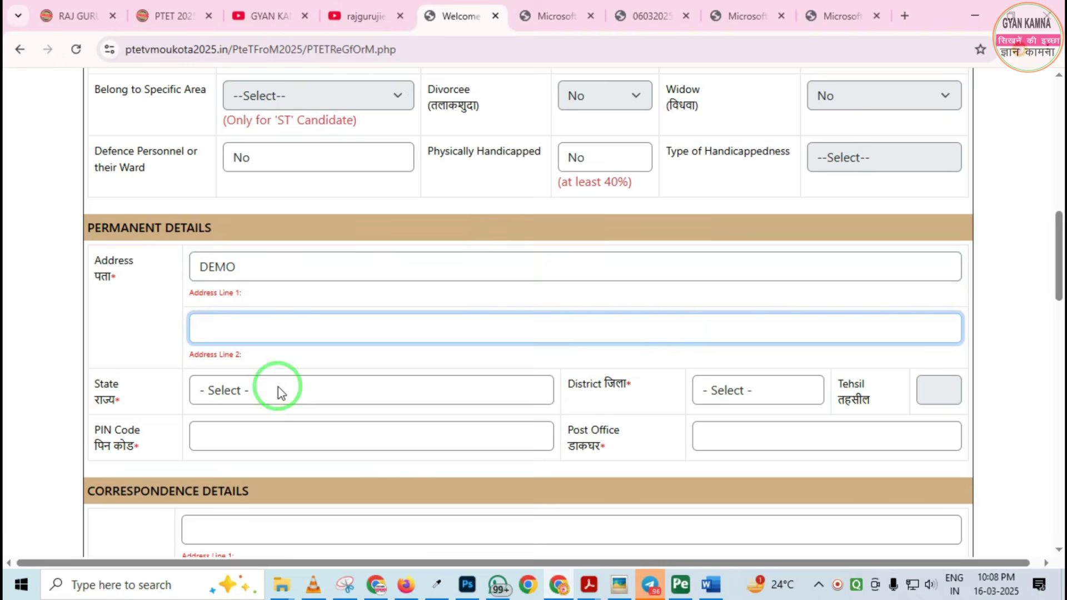
left_click(241, 393)
key("r")
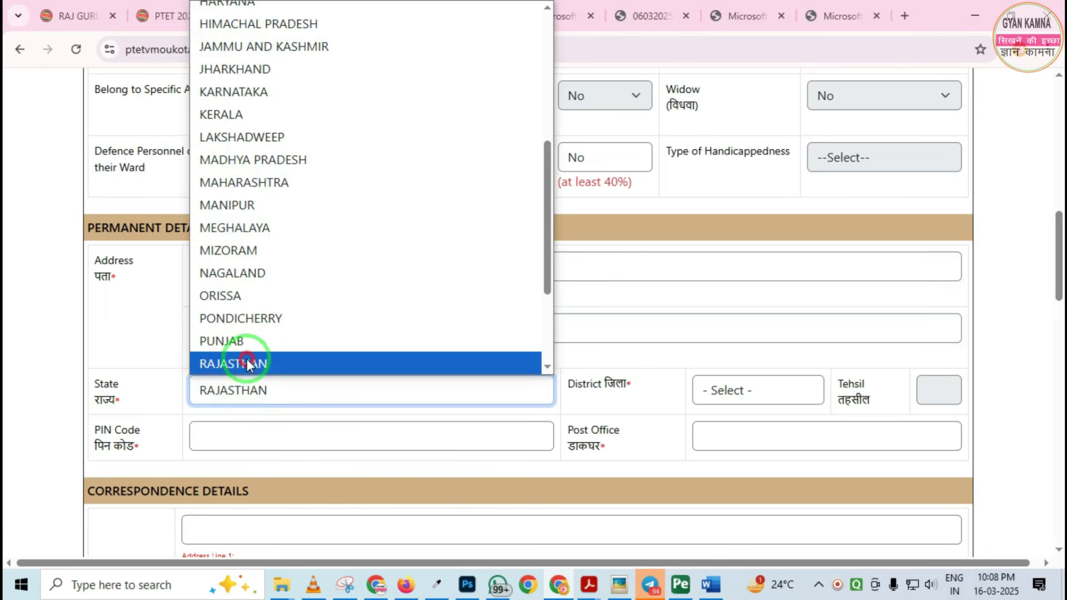
left_click(247, 365)
Set the district in the permanent details to JHUNJHUNU
left_click(715, 389)
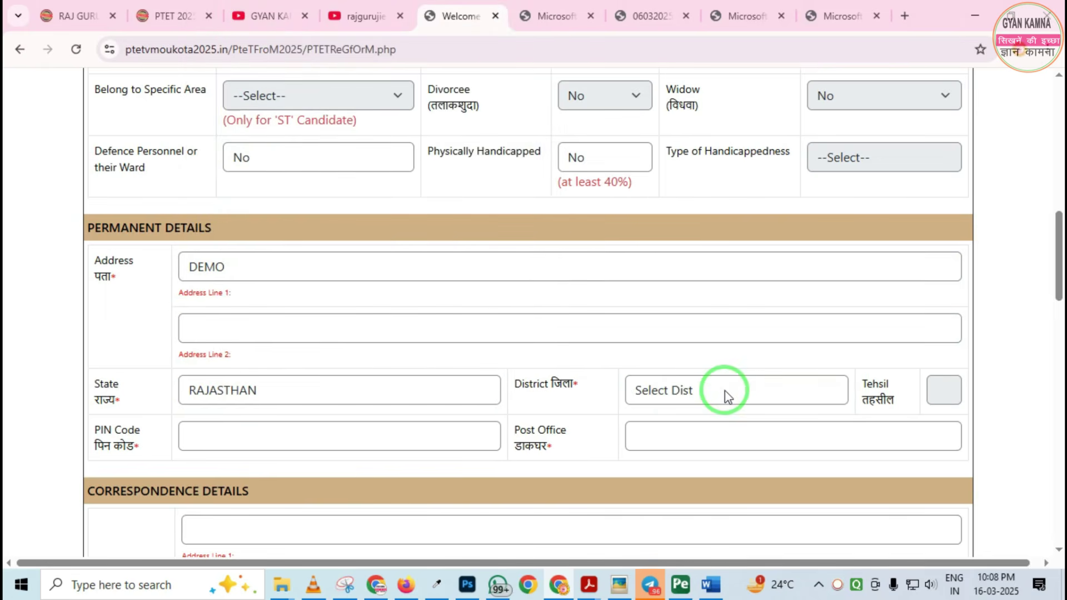
key("j")
key("j")
key("j")
key("j")
key("j")
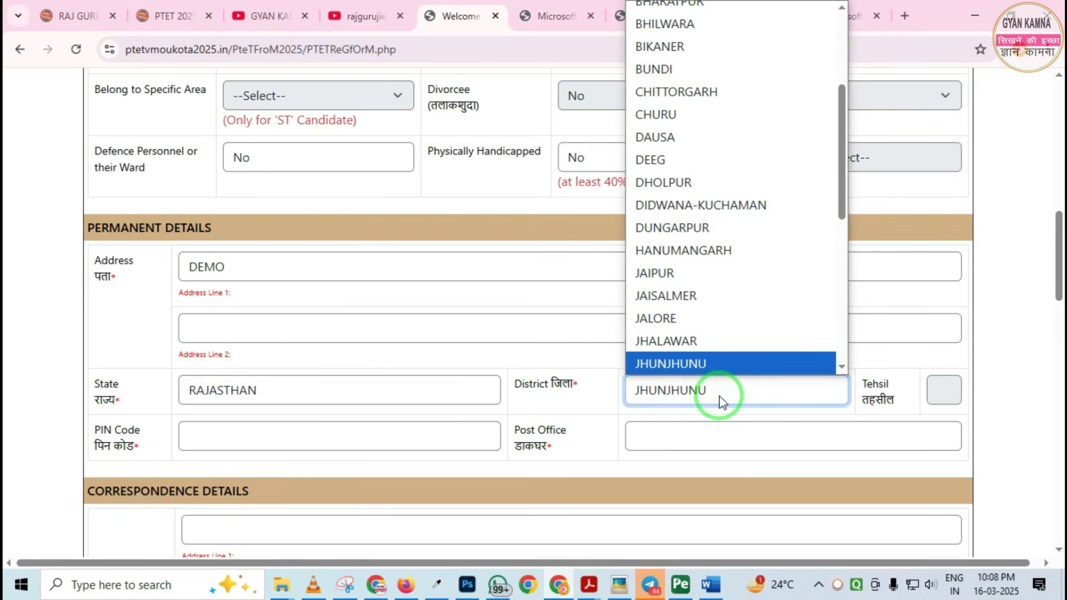
left_click(714, 364)
scroll(220, 379, "down", 1)
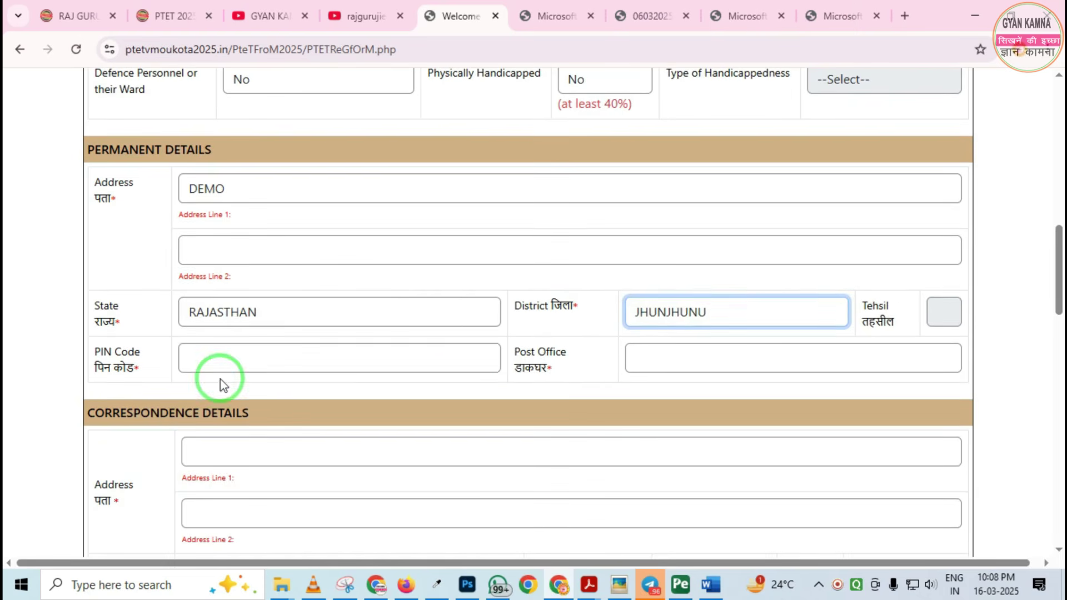
Complete the permanent details with the area's postal PIN code, post office DEMO and tehsil CHIRAWA
left_click(233, 359)
type("333333")
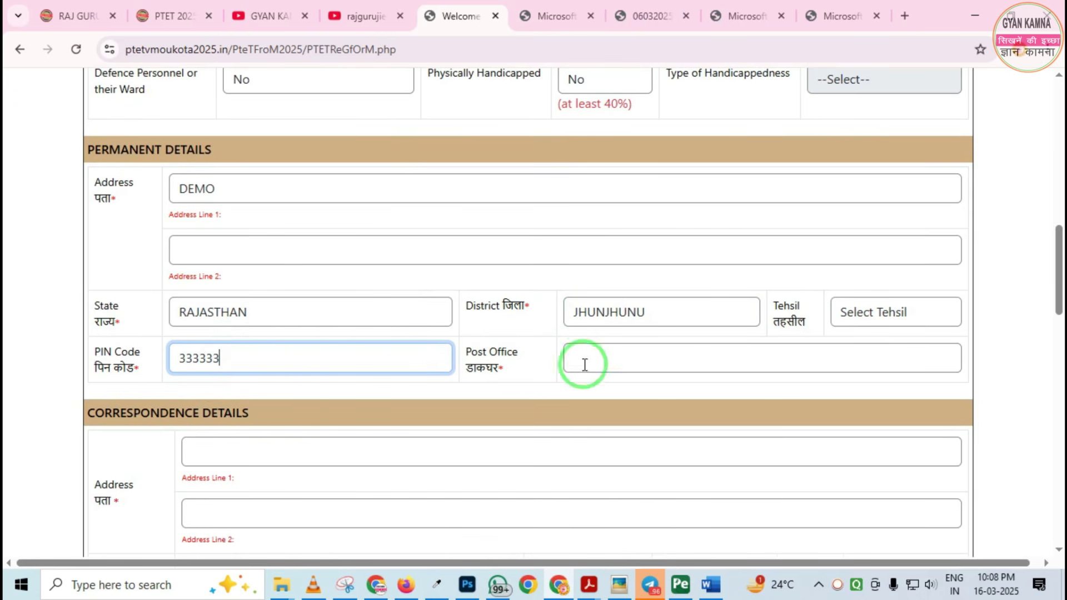
left_click(637, 359)
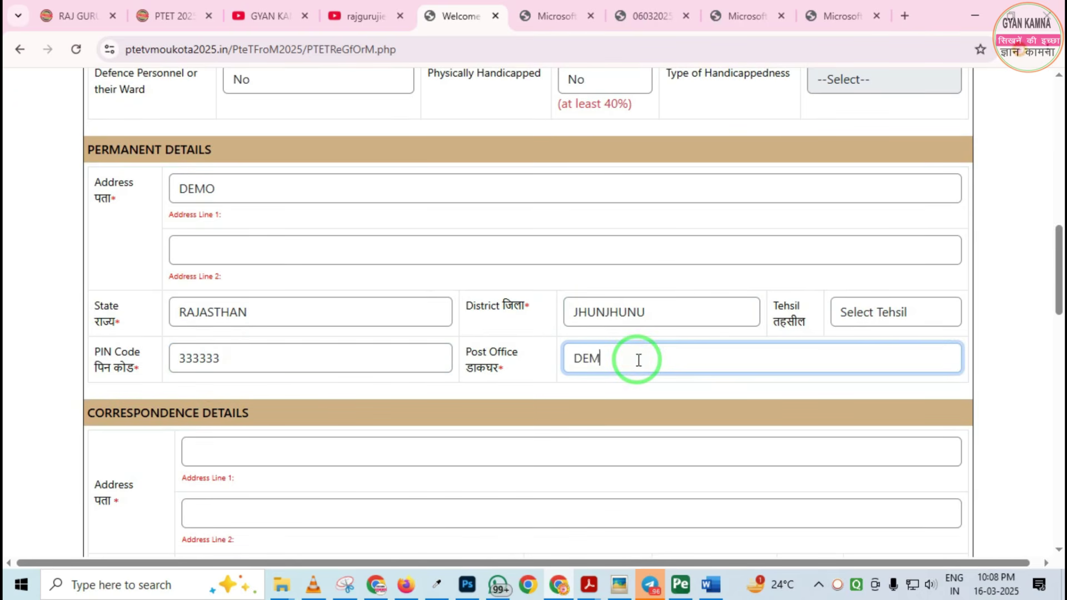
type("DEMO")
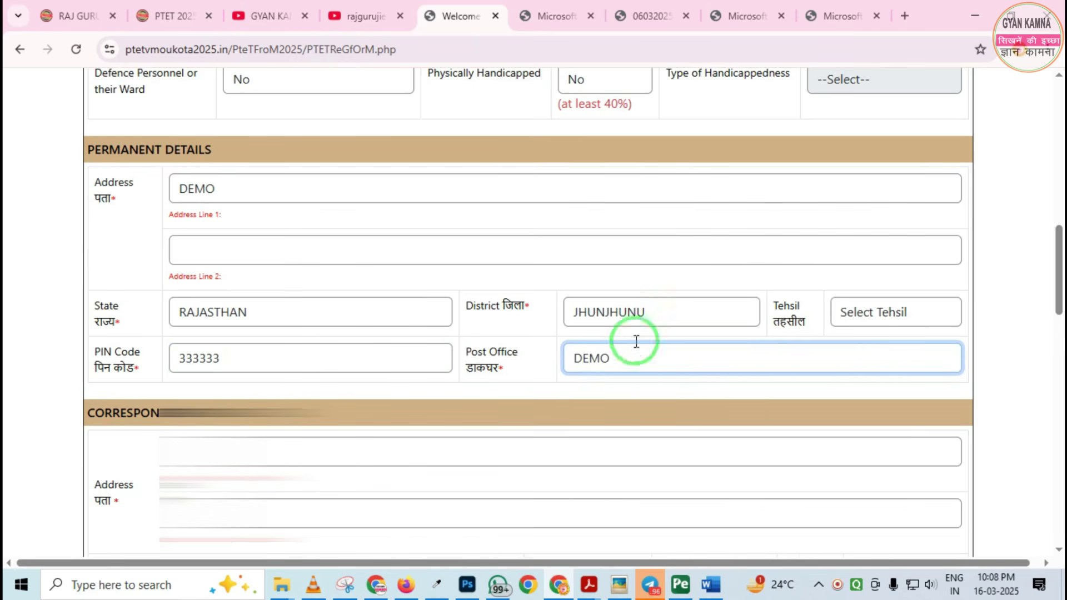
scroll(429, 358, "down", 3)
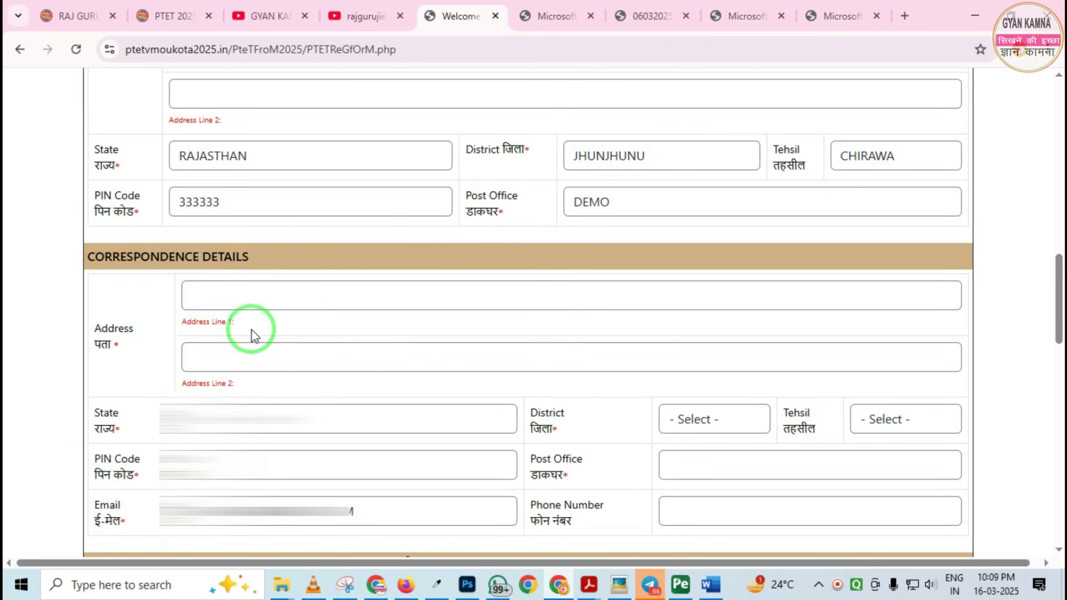
mouse_move(81, 256)
left_mouse_down()
mouse_move(543, 515)
mouse_move(711, 532)
left_mouse_up()
right_click(264, 395)
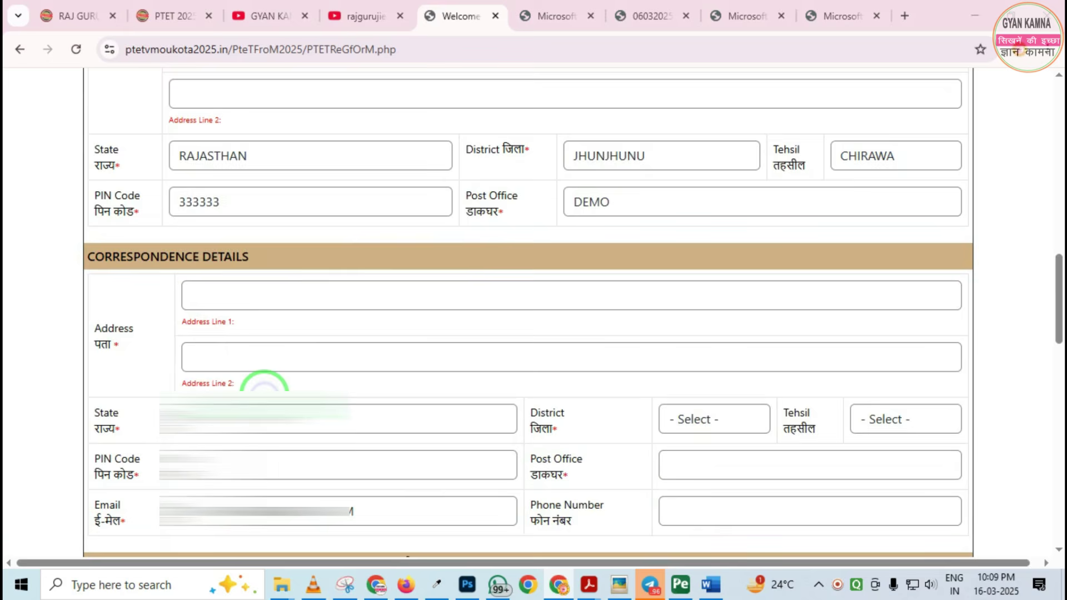
Set Faculty for Graduation to Arts in the faculty and subjects details
scroll(277, 391, "down", 7)
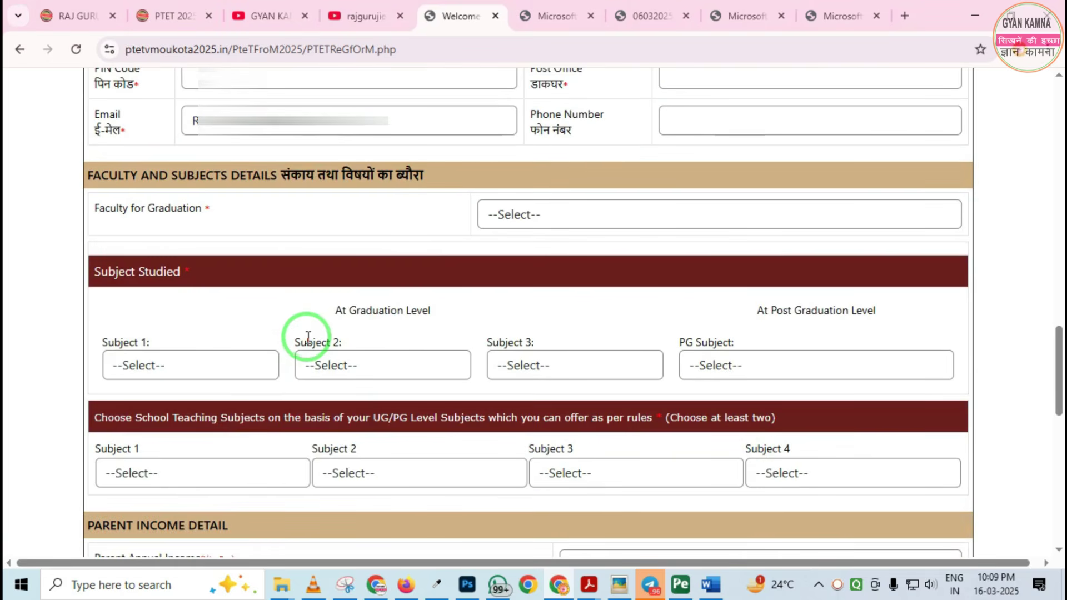
left_click(515, 218)
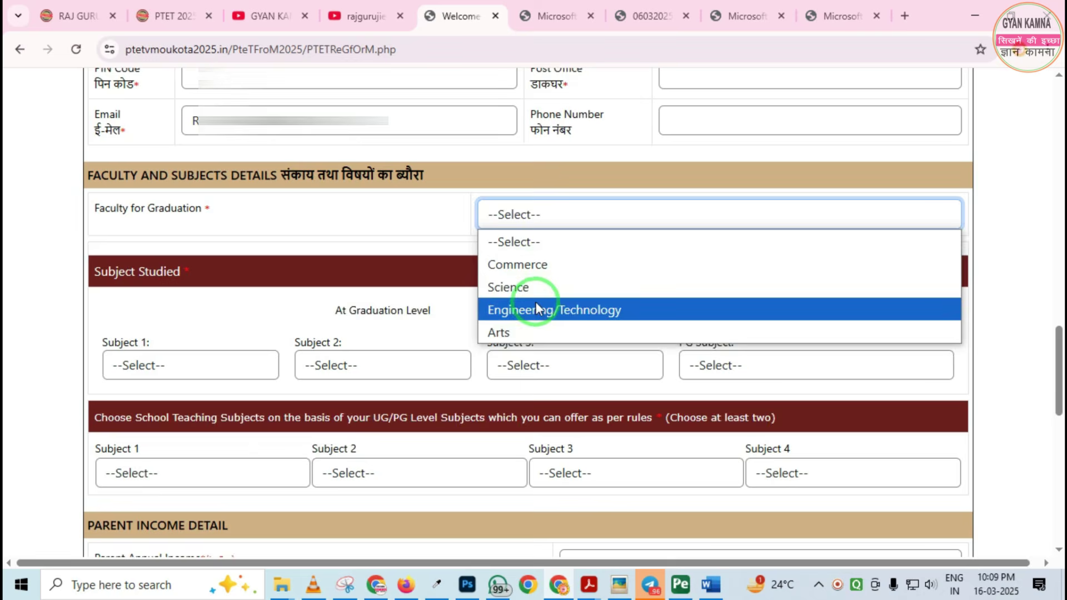
left_click(516, 333)
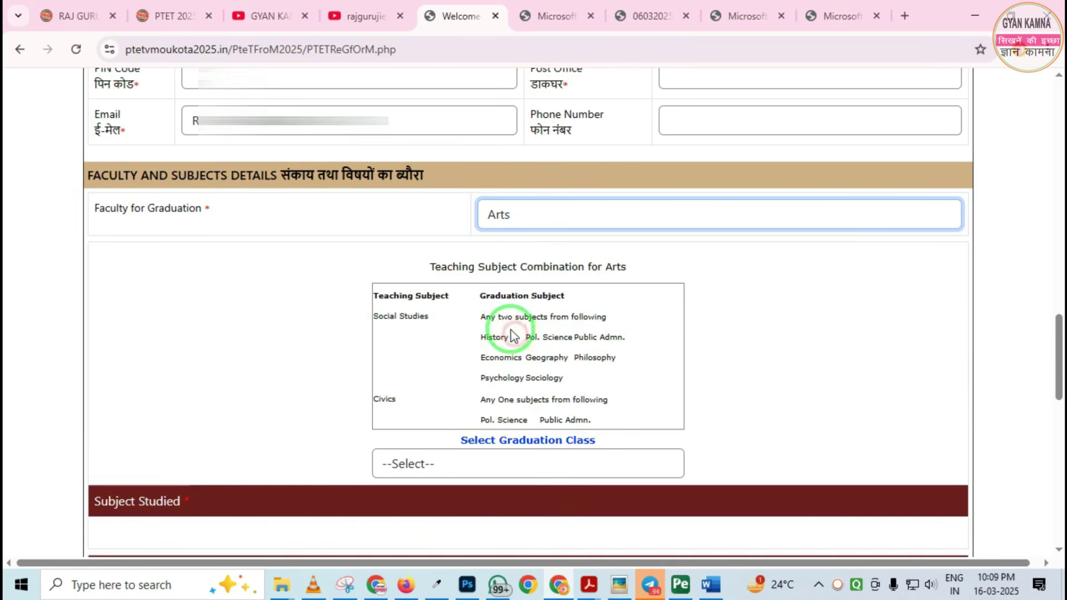
Examine the Arts teaching subject combination table and the Arts faculty subject rules in 06032025_notifications_1.pdf, and return to the application form
scroll(556, 374, "down", 2)
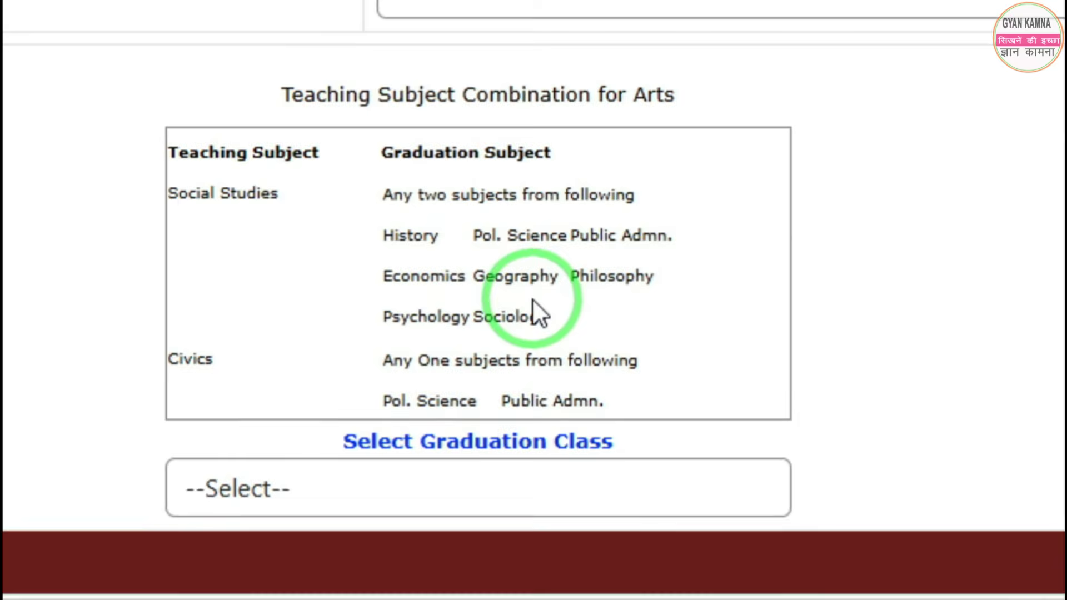
mouse_move(378, 88)
left_mouse_down()
mouse_move(376, 148)
mouse_move(493, 347)
left_mouse_up()
left_click_drag(608, 429, 841, 549)
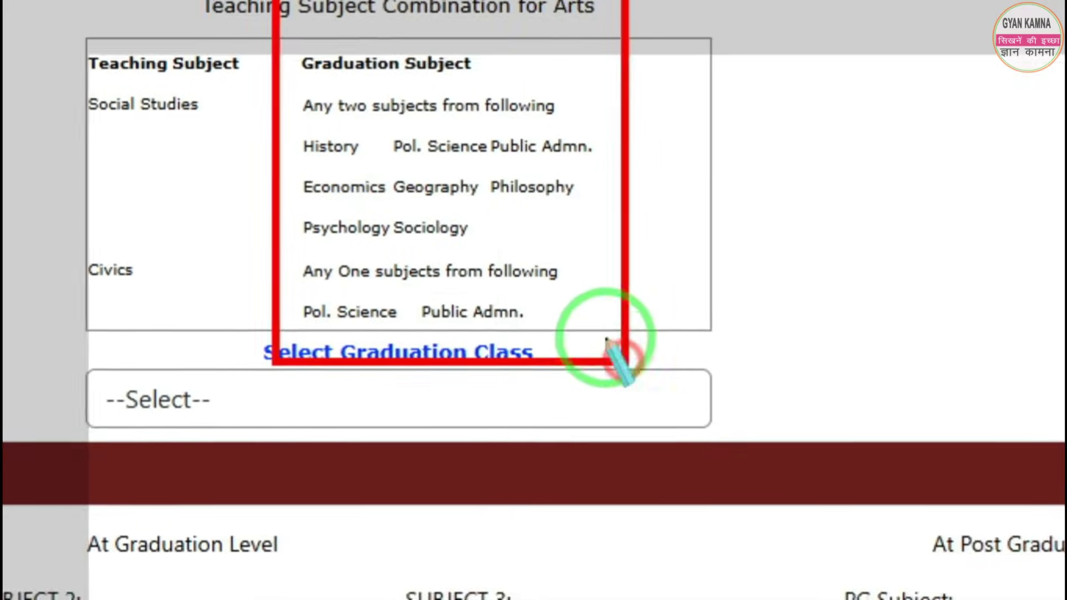
right_click(670, 447)
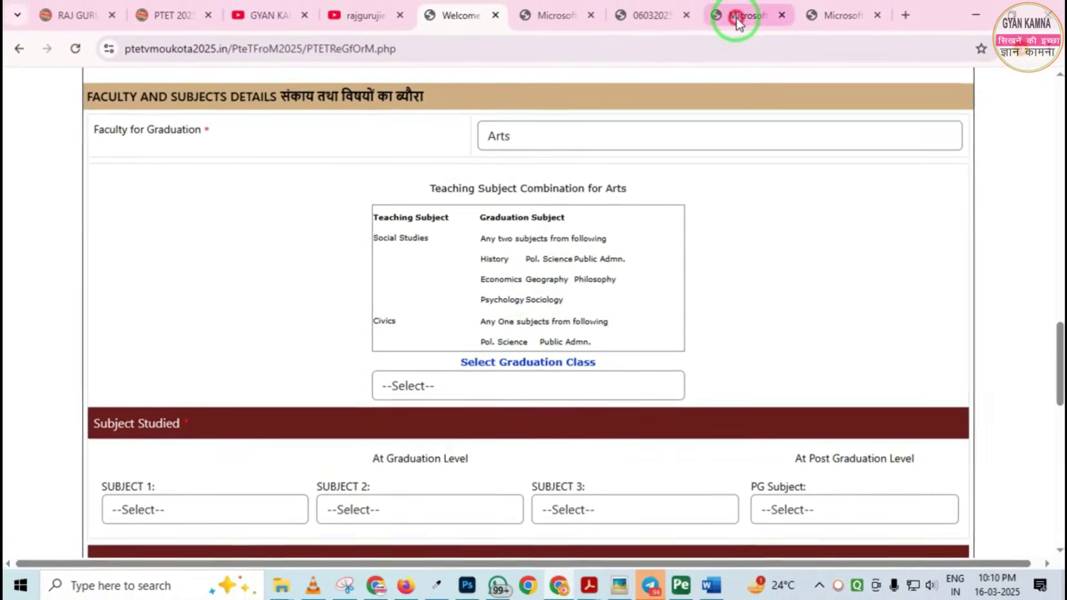
left_click(747, 9)
left_click(653, 22)
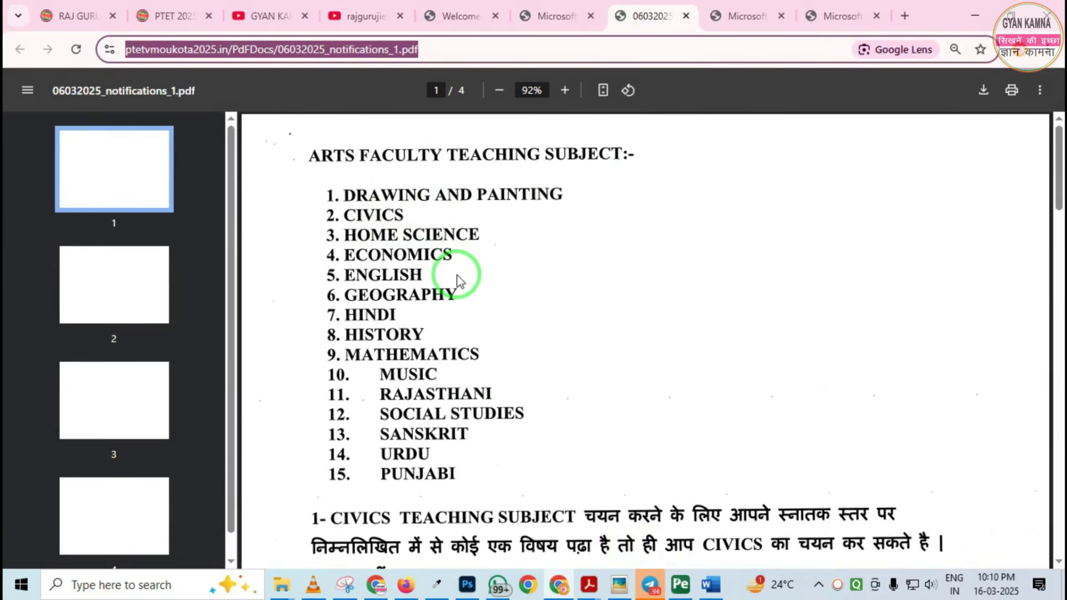
scroll(457, 275, "down", 4)
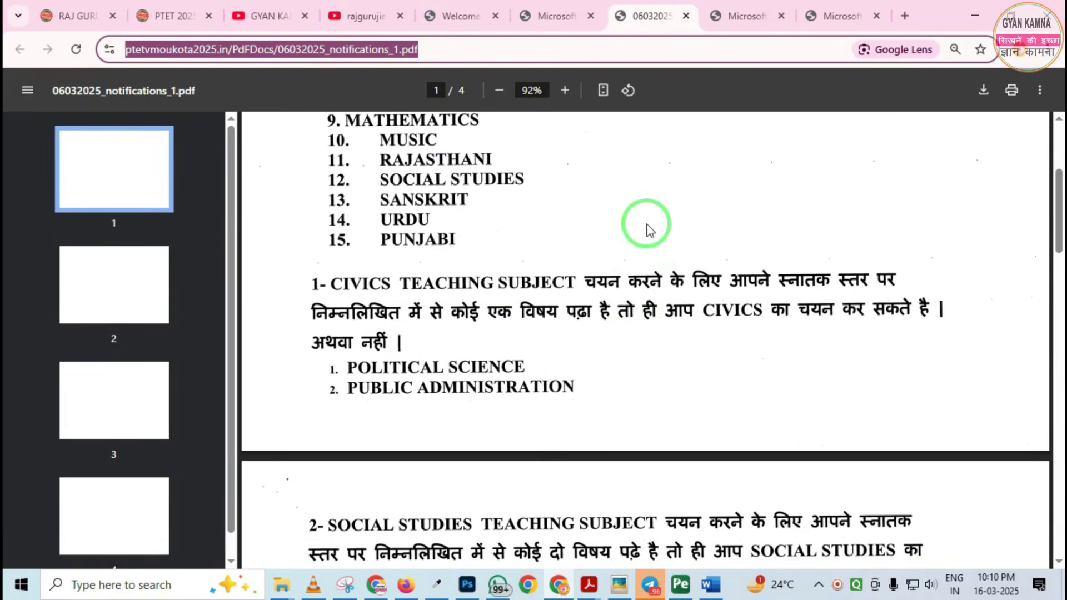
left_click(544, 17)
left_click(461, 17)
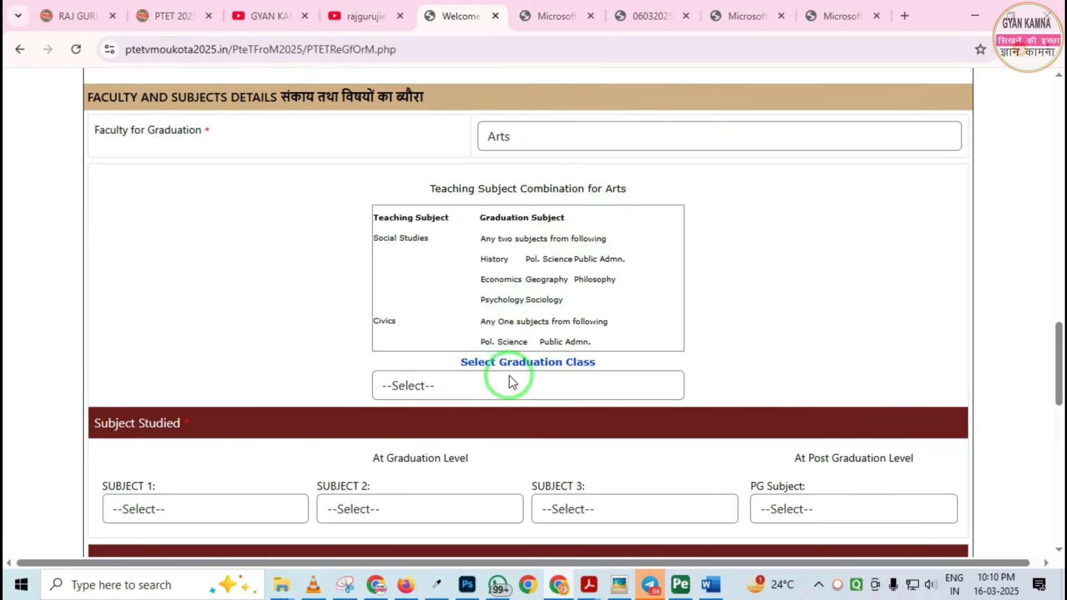
Set the graduation class to B.A. and Subject 1 studied at graduation level to POL.SCIENCE
left_click(436, 386)
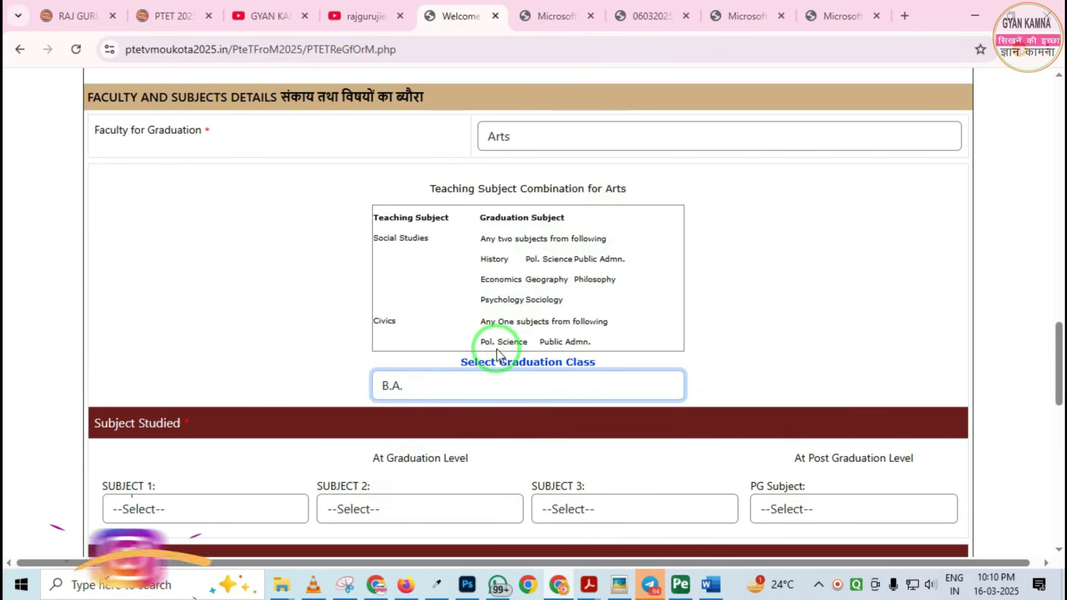
scroll(321, 239, "down", 3)
scroll(444, 240, "down", 2)
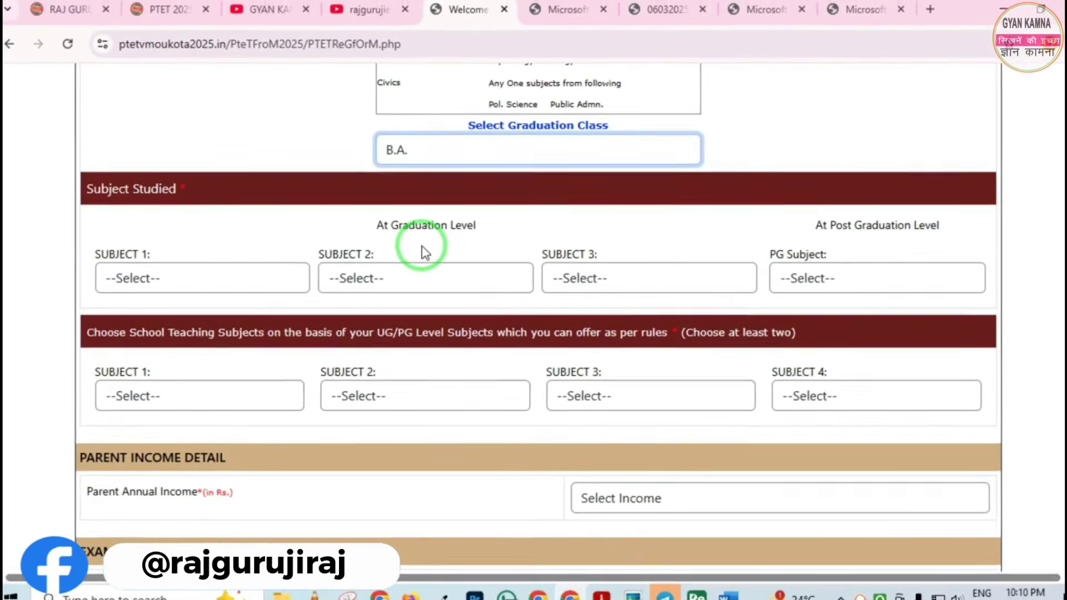
left_click(187, 281)
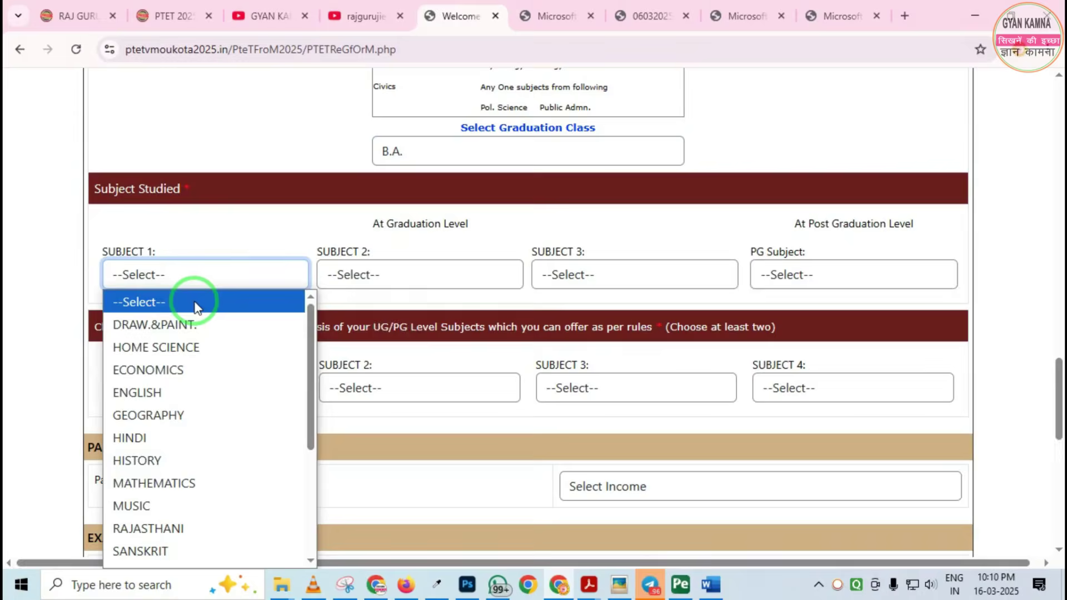
type("pol")
key("Return")
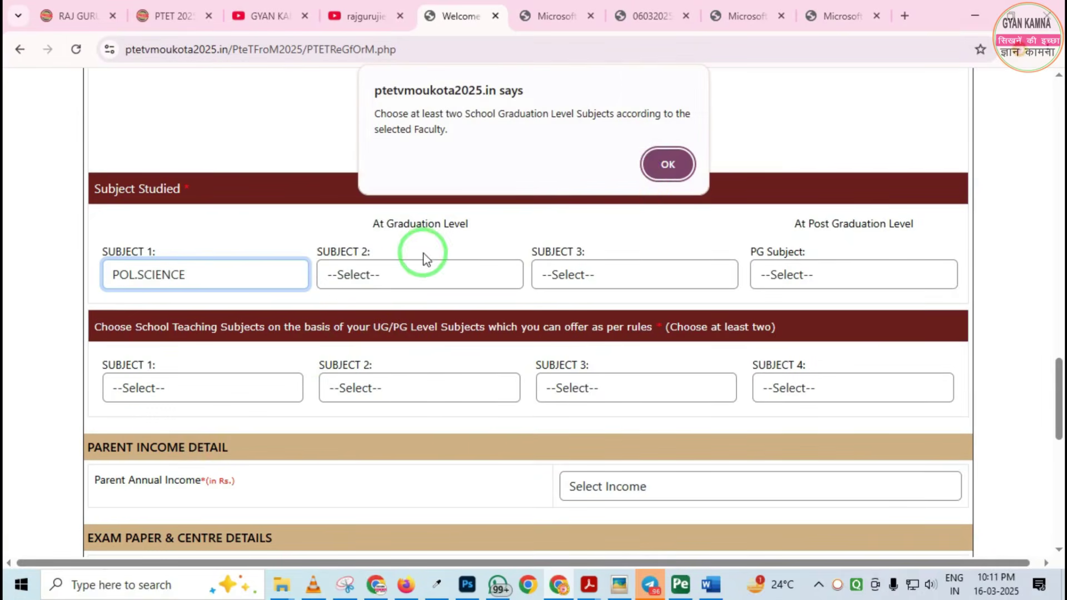
left_click(666, 164)
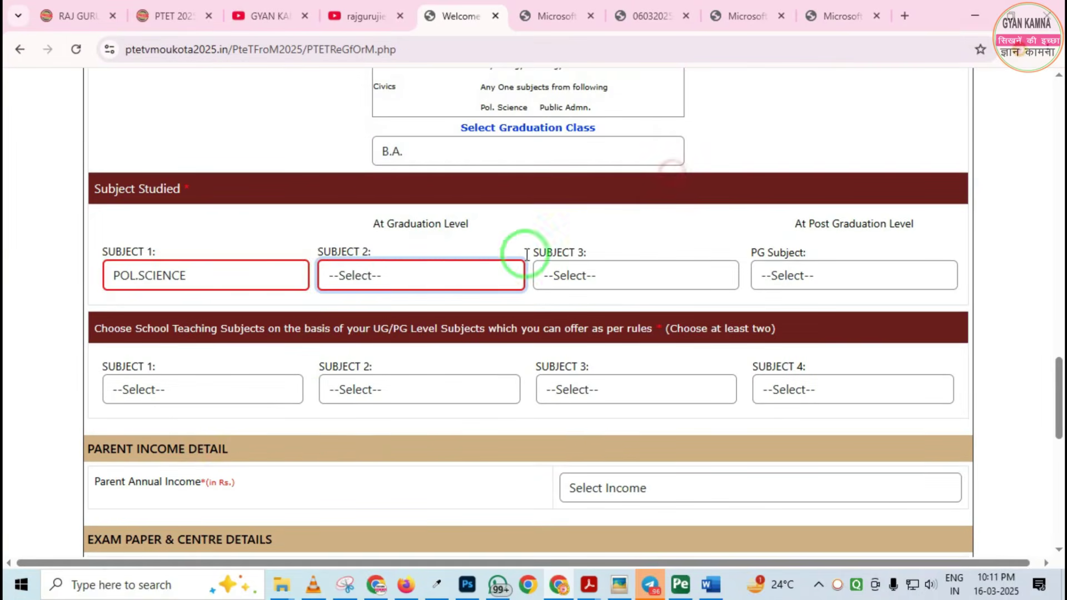
Set the graduation-level Subject 2 to HISTORY and Subject 3 to GEOGRAPHY
left_click(394, 281)
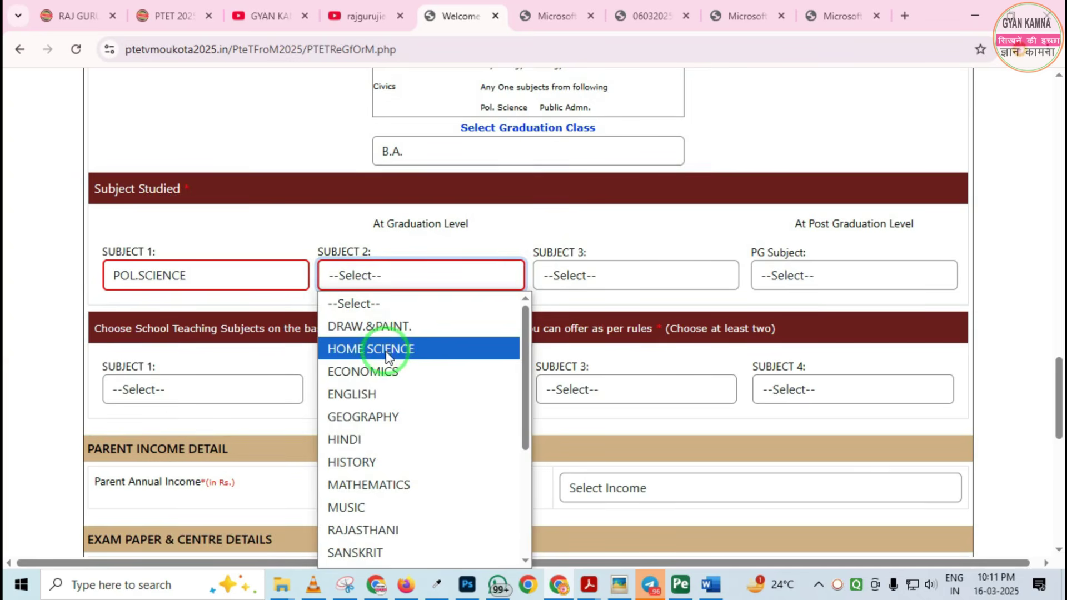
left_click(369, 462)
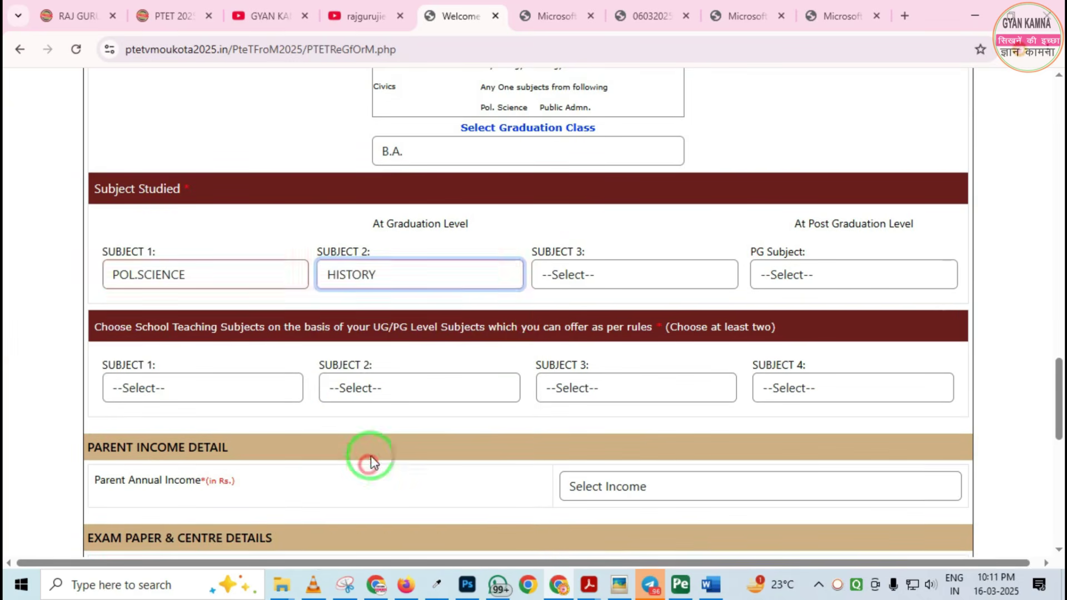
left_click(575, 284)
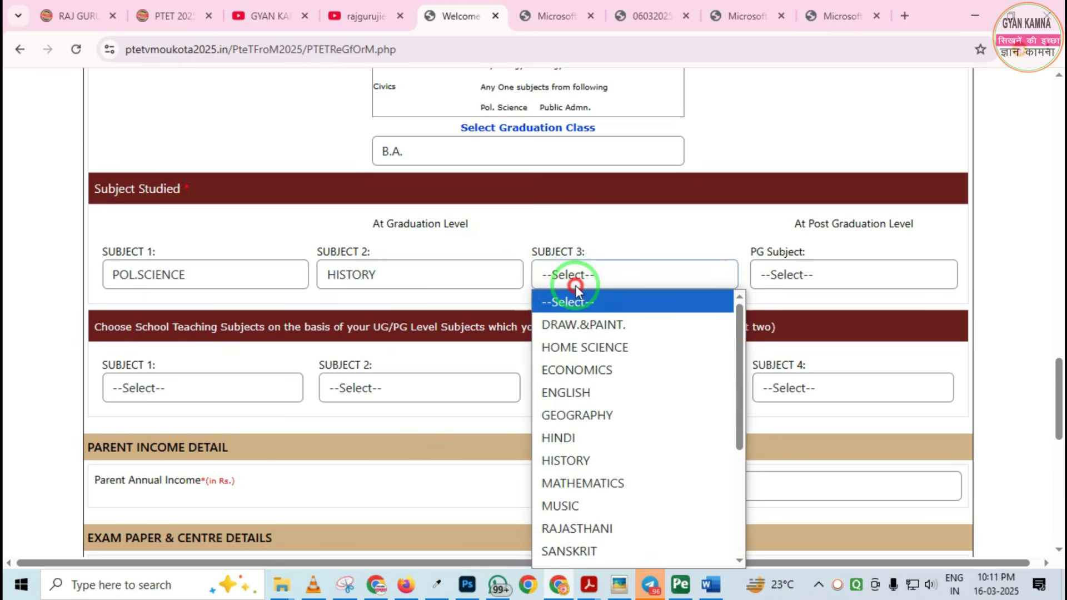
left_click(589, 415)
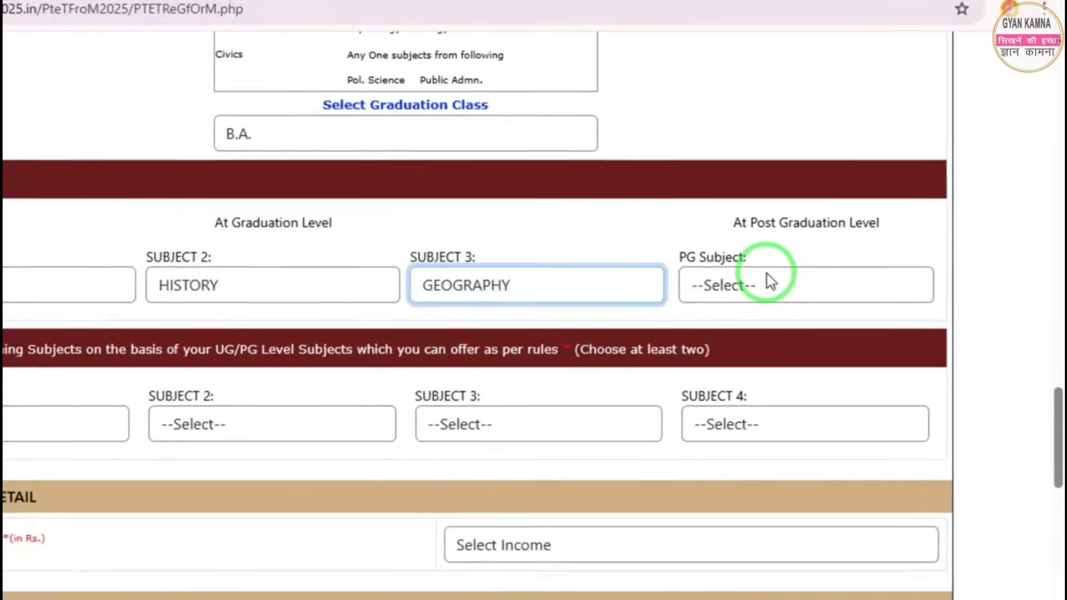
Set the PG Subject studied at post graduation level to POL.SCIENCE
left_click(771, 282)
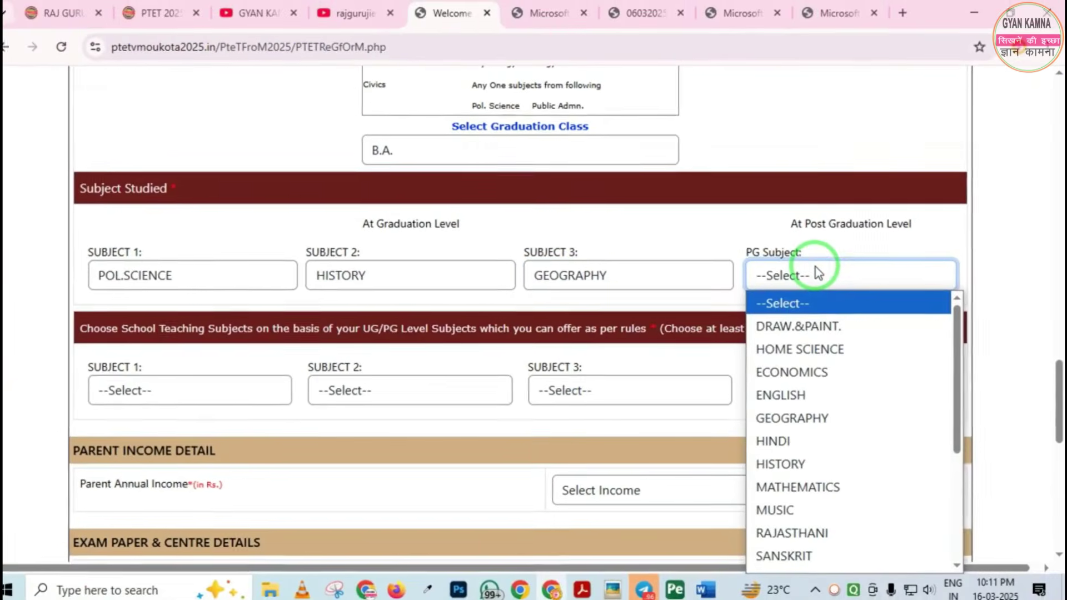
key("p")
key("o")
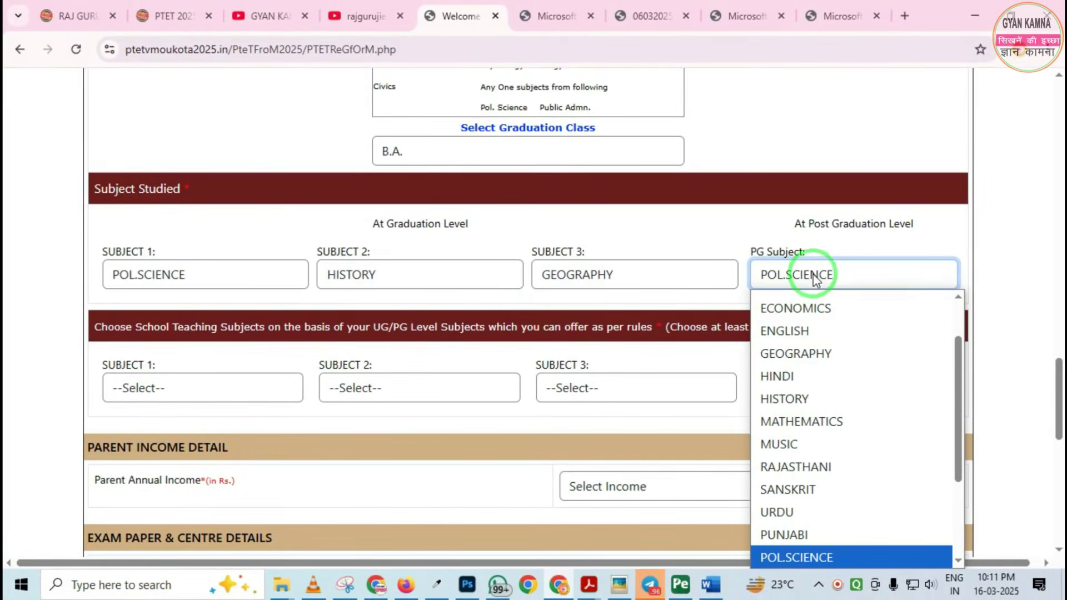
scroll(805, 388, "up", 1)
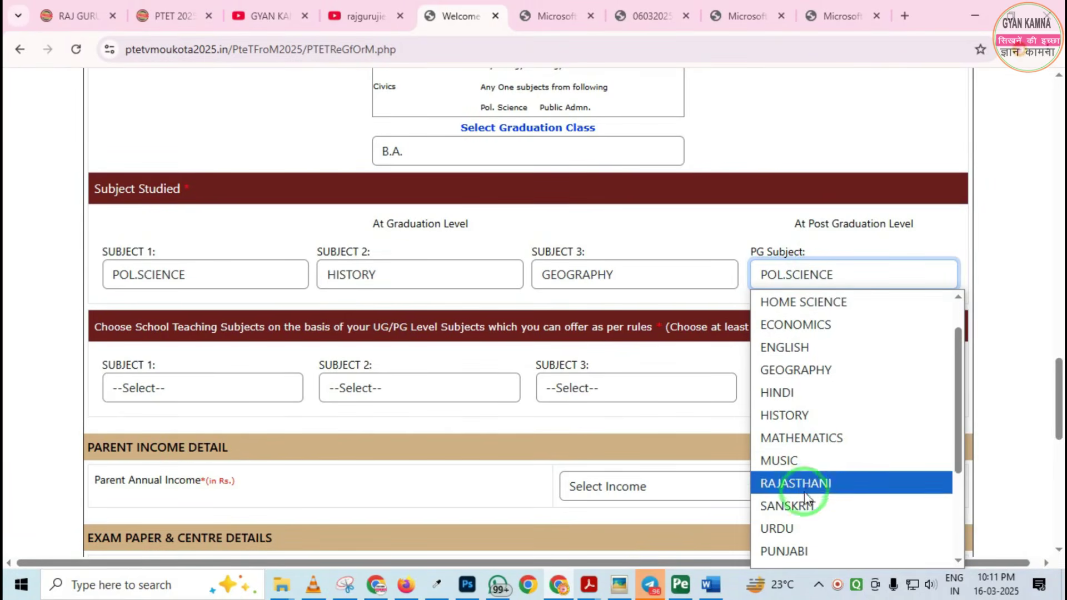
scroll(805, 496, "down", 1)
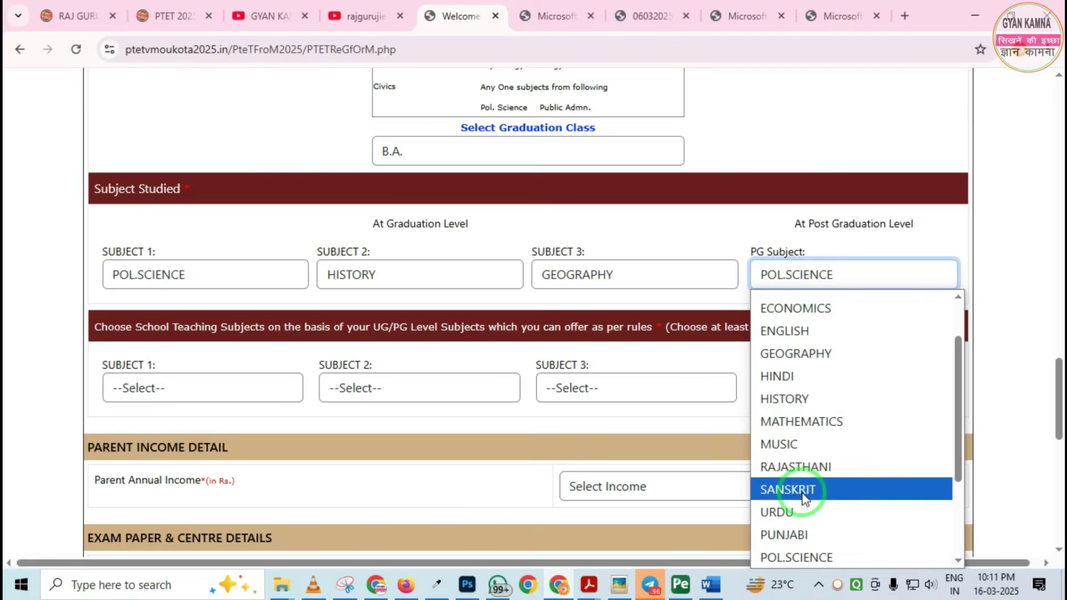
left_click(789, 557)
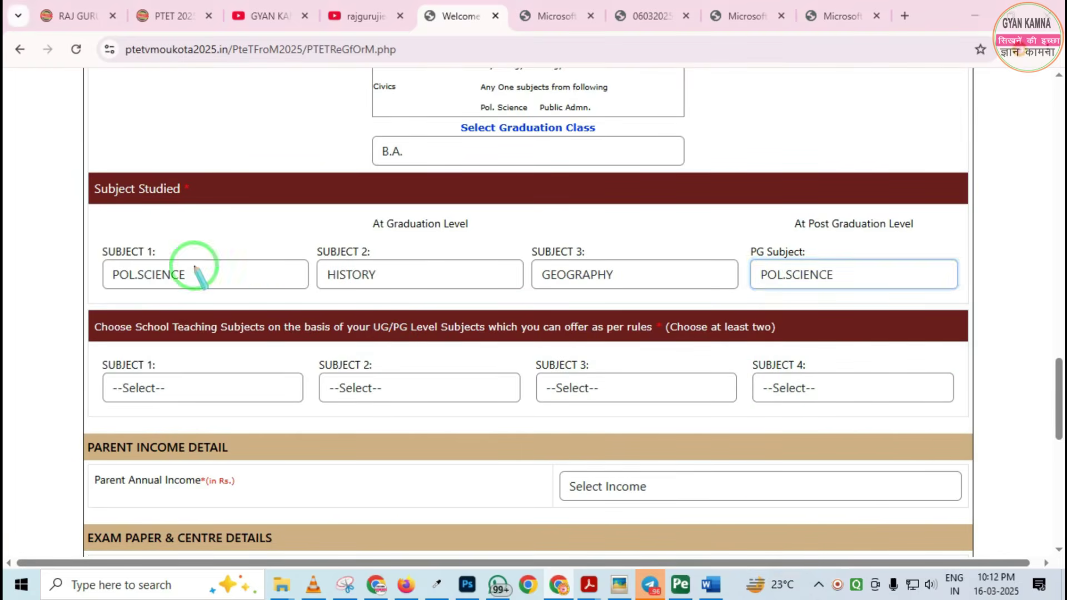
mouse_move(64, 157)
left_mouse_down()
mouse_move(623, 305)
mouse_move(920, 328)
mouse_move(985, 320)
left_mouse_up()
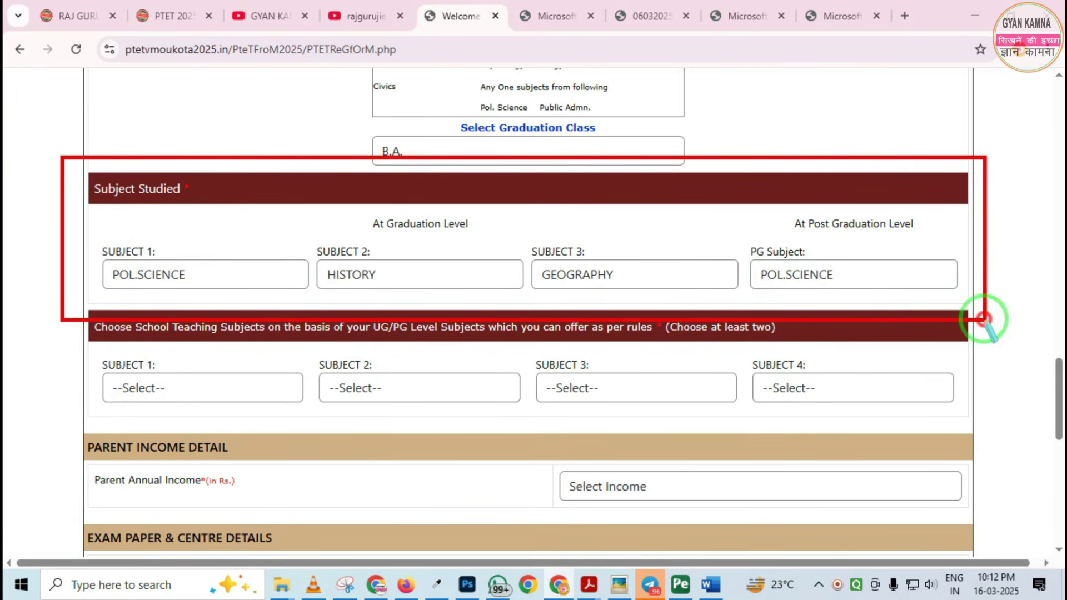
mouse_move(81, 205)
left_mouse_down()
mouse_move(886, 305)
mouse_move(983, 295)
left_mouse_up()
right_click(418, 315)
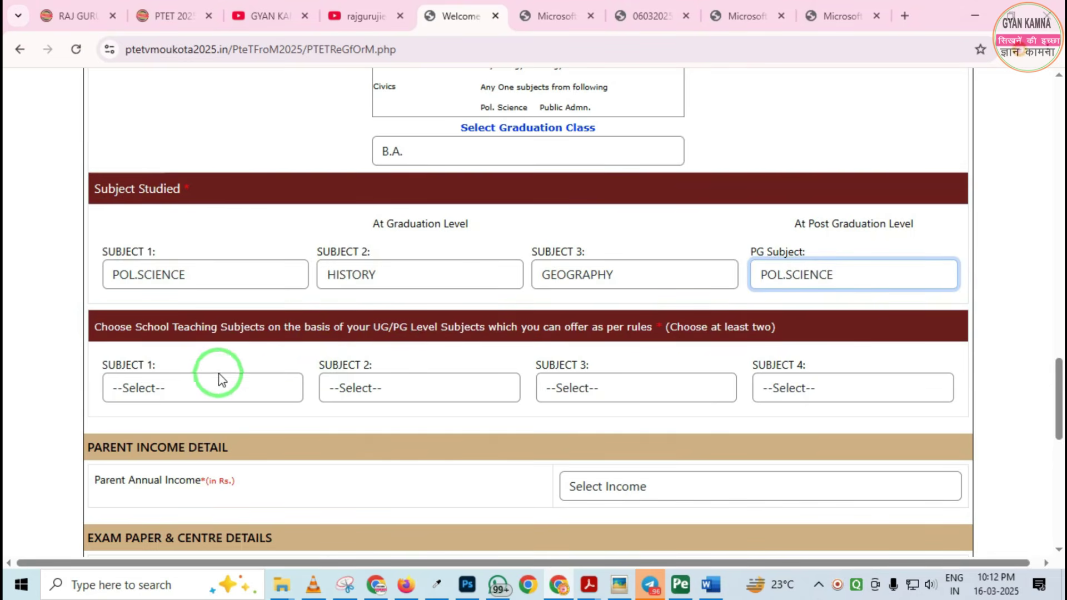
Set the school teaching Subject 1 to 2-CIVICS and Subject 2 to 6-GEOGRAPHY
scroll(231, 360, "down", 1)
left_click(210, 318)
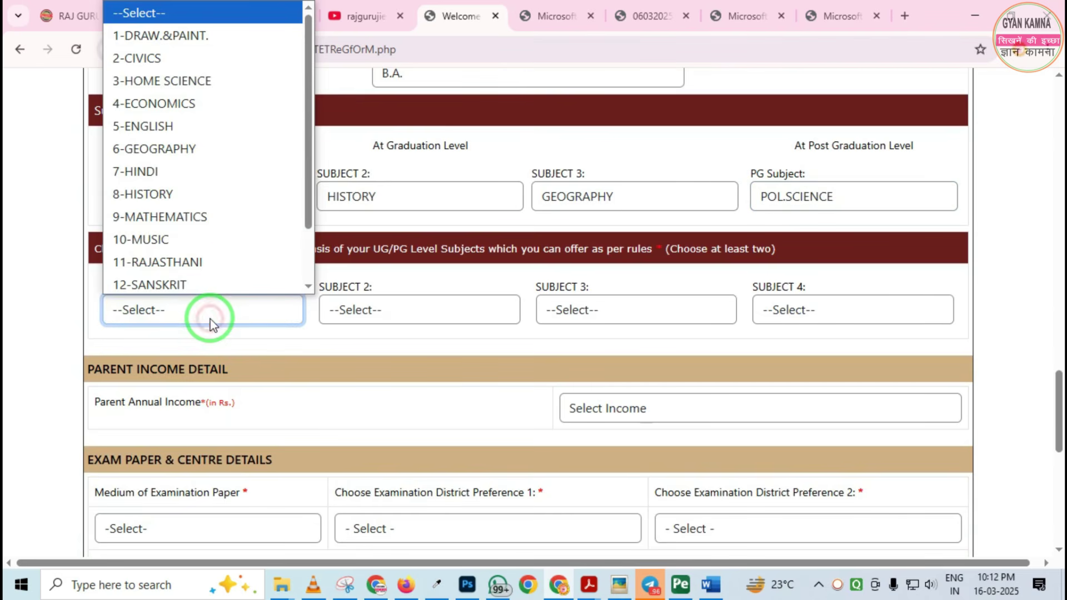
left_click(187, 59)
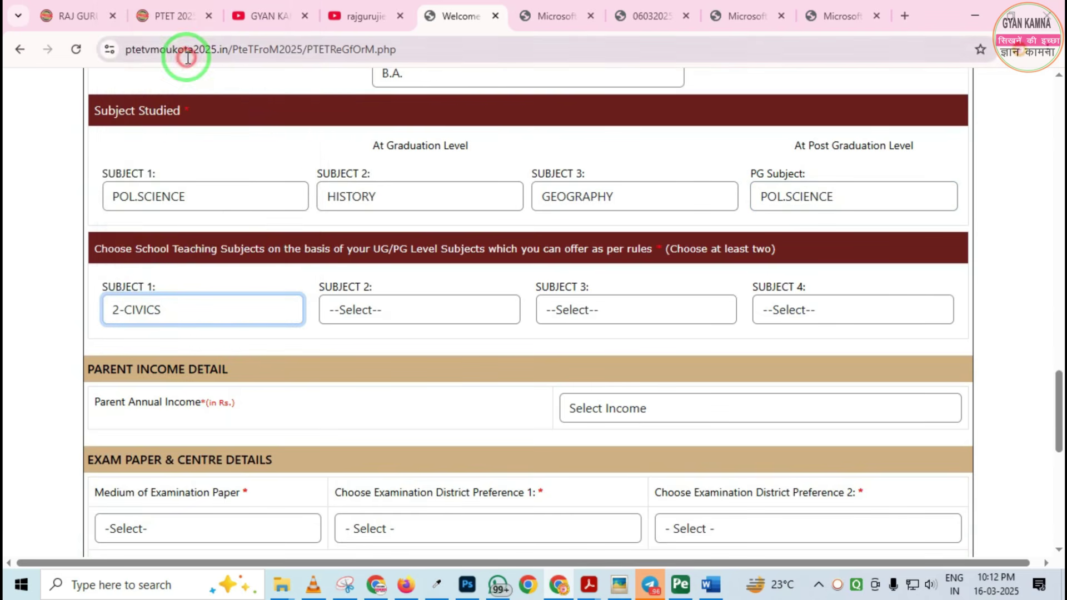
left_click(376, 319)
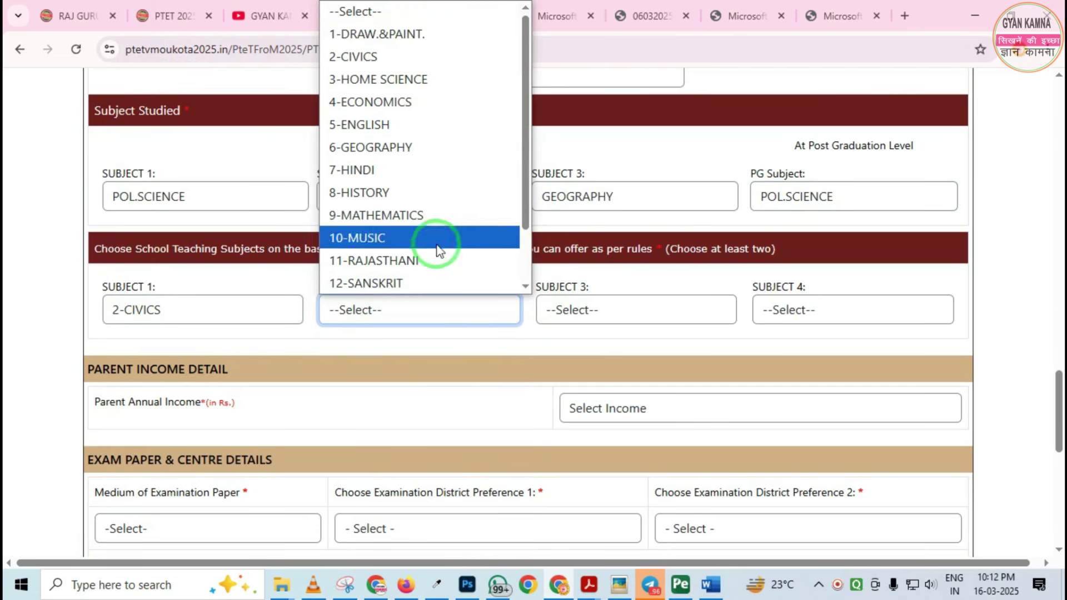
left_click(398, 143)
Compare the three graduation-level subjects with the options offered for school teaching Subject 2
mouse_move(525, 140)
left_mouse_down()
mouse_move(539, 215)
mouse_move(684, 224)
left_mouse_up()
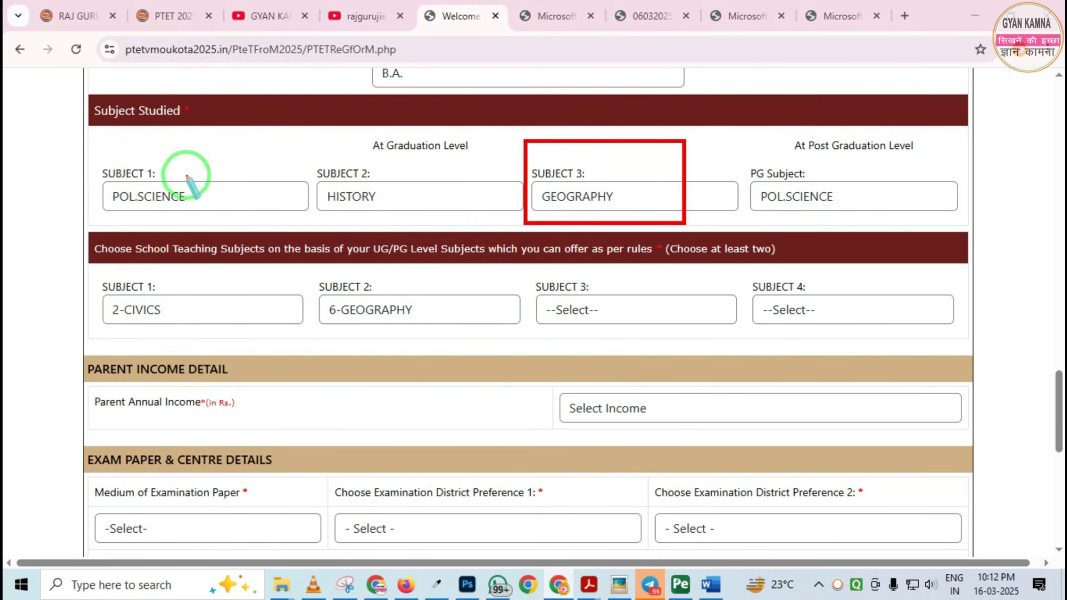
left_click_drag(97, 158, 205, 218)
left_click_drag(312, 154, 512, 219)
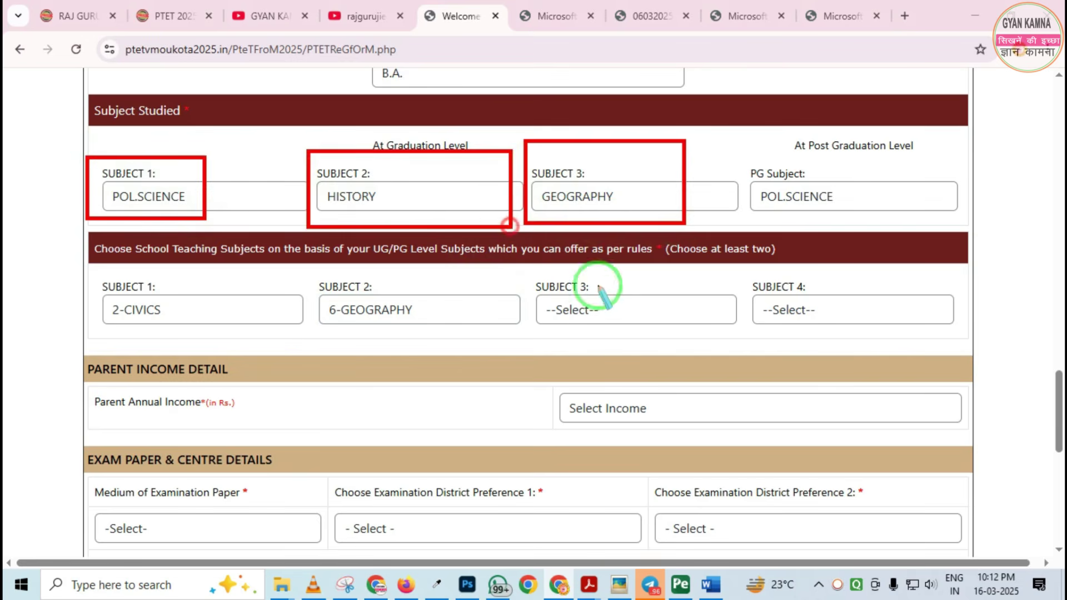
right_click(592, 298)
left_click(468, 293)
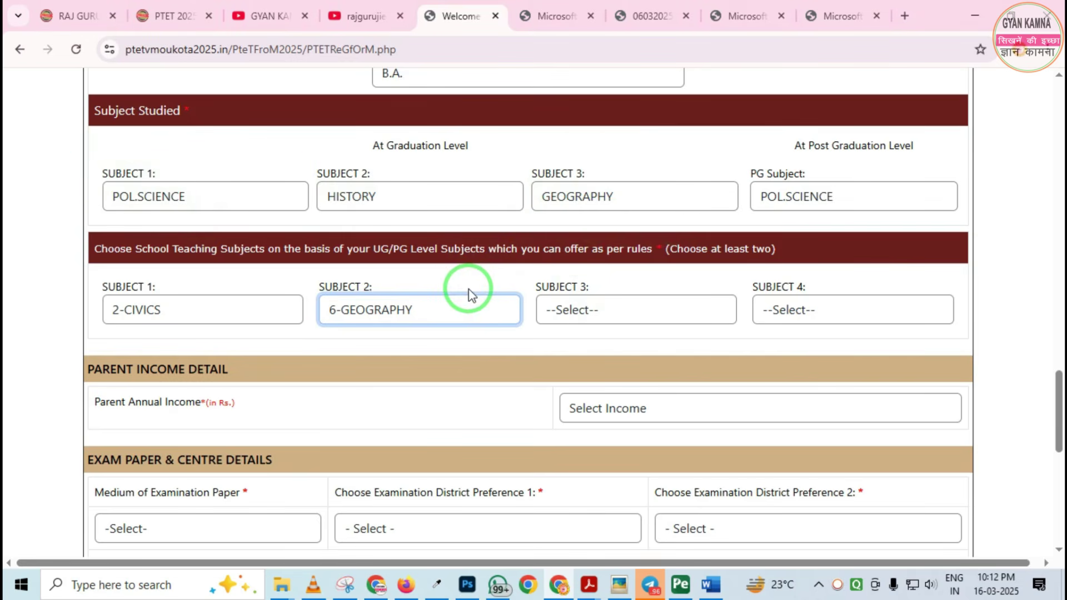
left_click(519, 327)
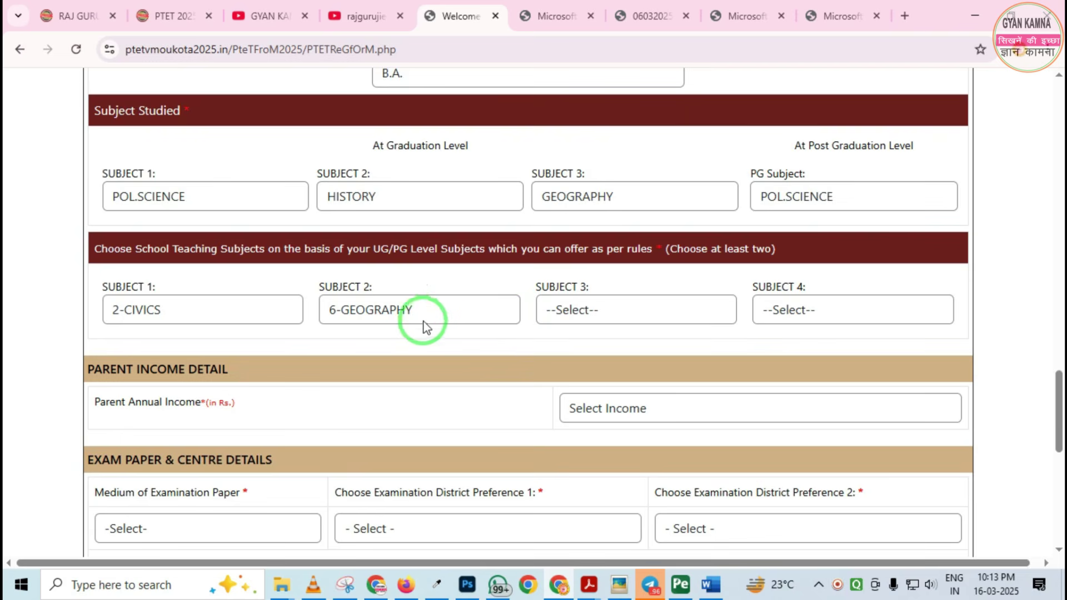
left_click(409, 314)
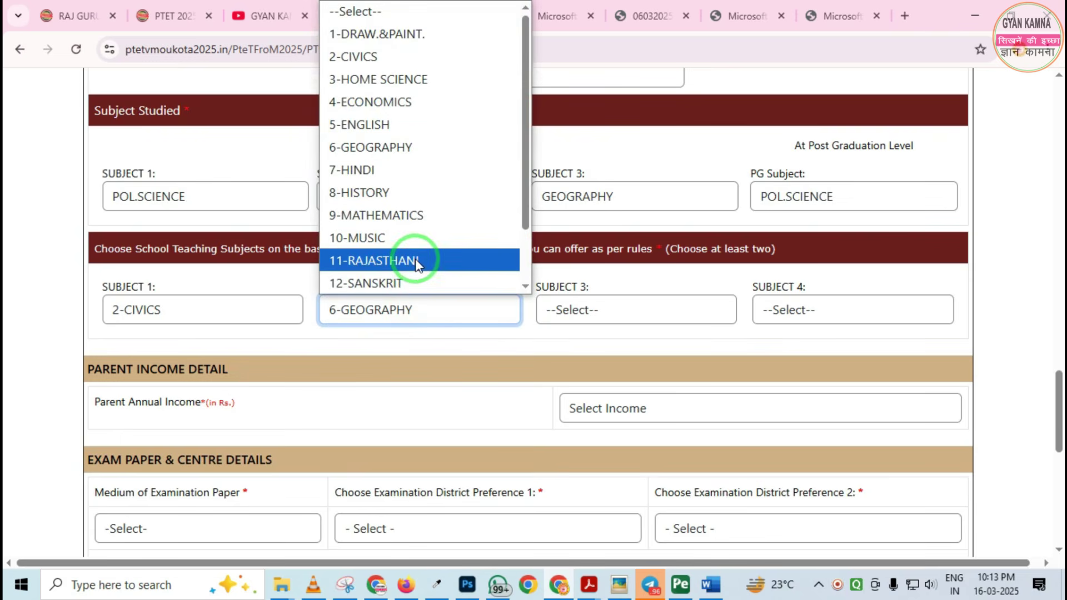
scroll(414, 258, "down", 1)
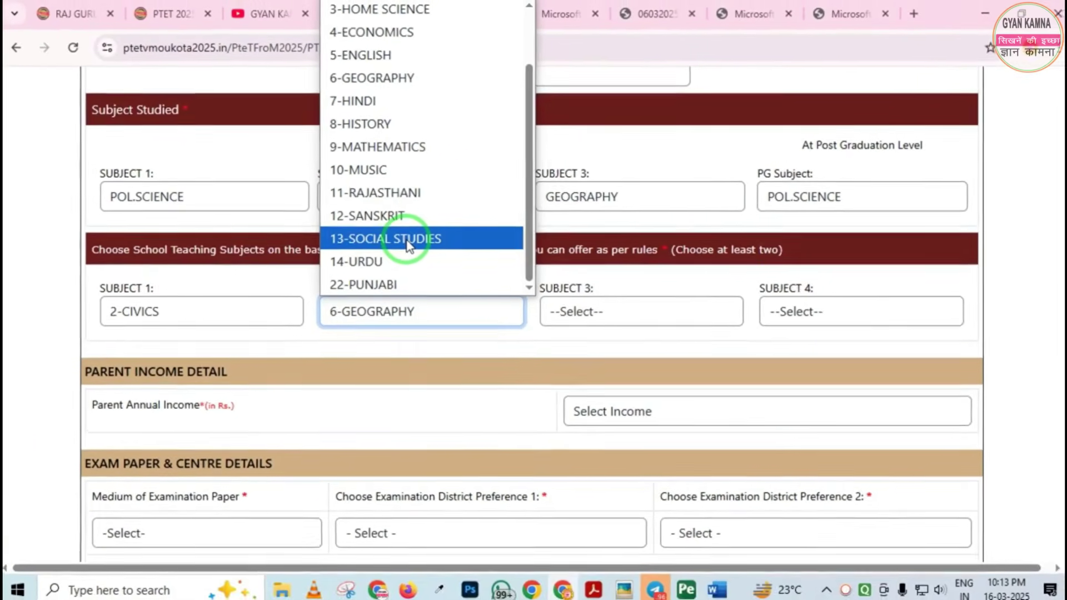
left_click(300, 273)
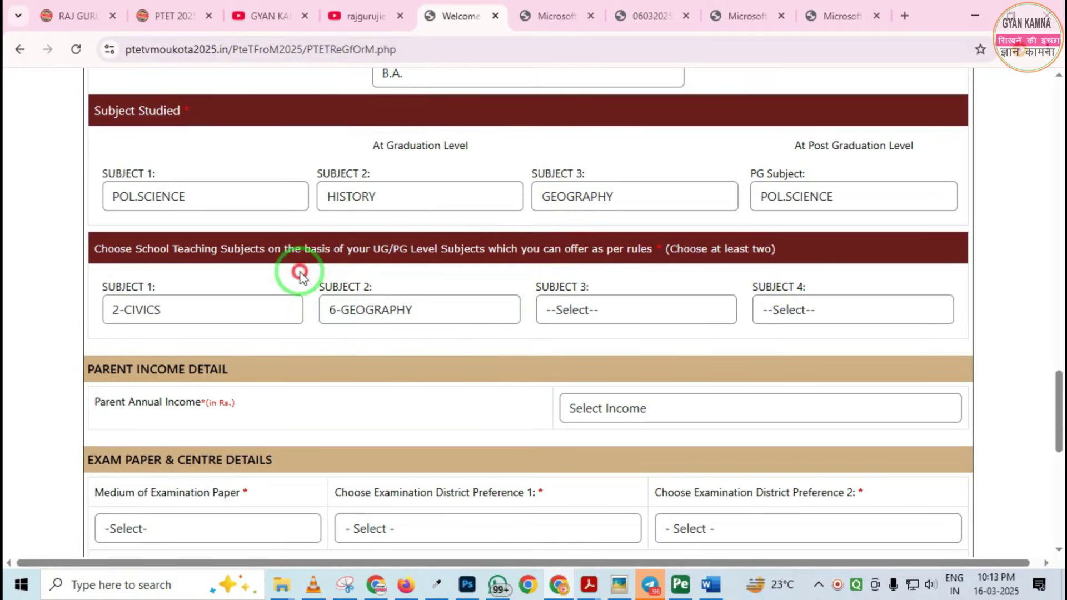
Examine the Social Studies teaching subject rules in 06032025_notifications_1.pdf and return to the application form
left_click(629, 13)
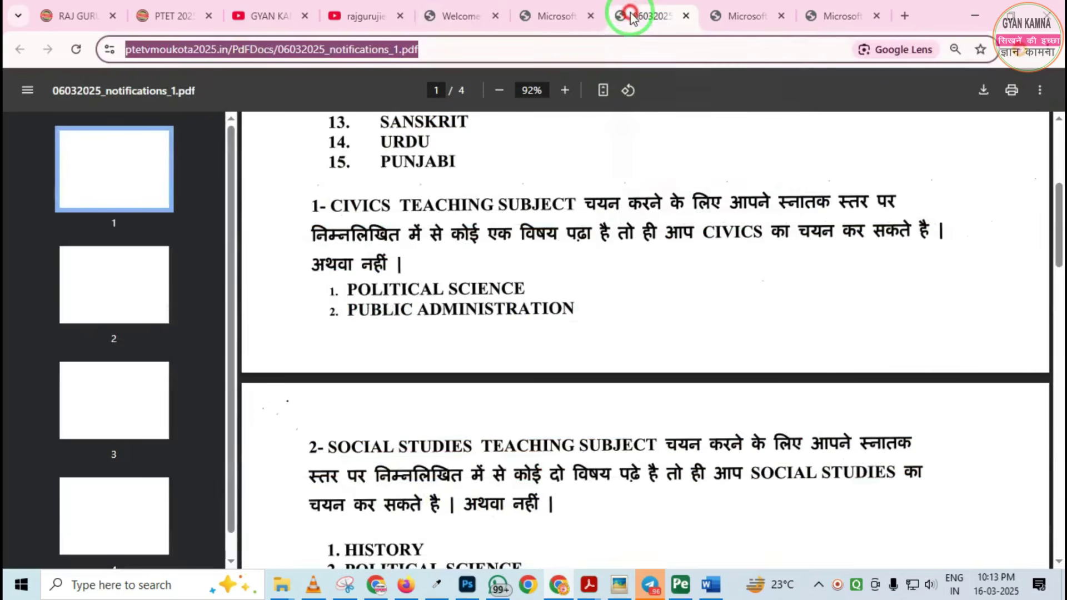
scroll(514, 272, "down", 5)
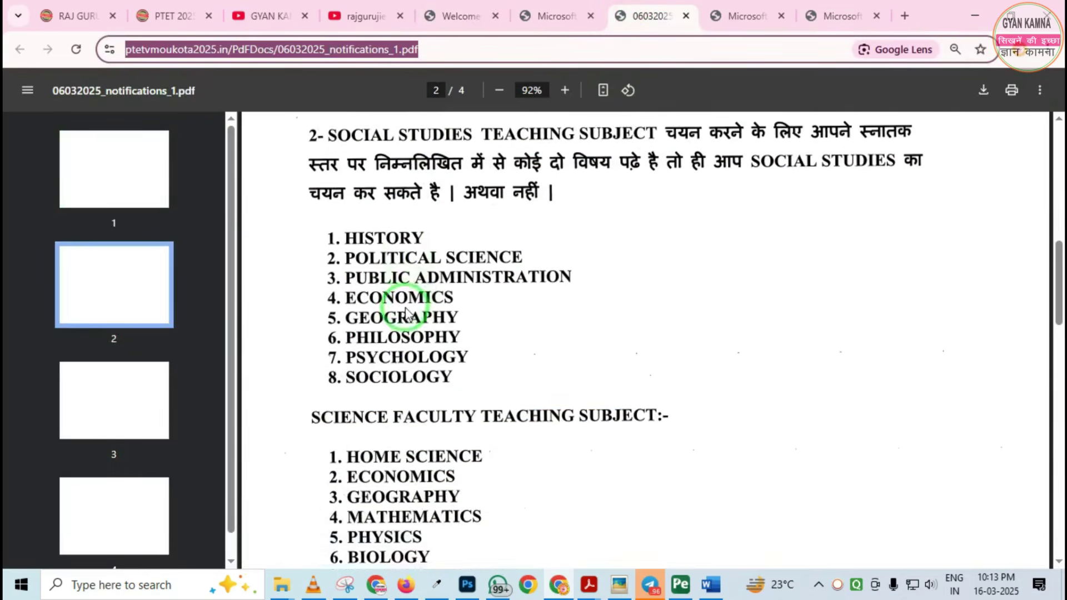
scroll(404, 237, "up", 2)
left_click(436, 269)
mouse_move(274, 160)
left_mouse_down()
mouse_move(477, 310)
mouse_move(698, 327)
left_mouse_up()
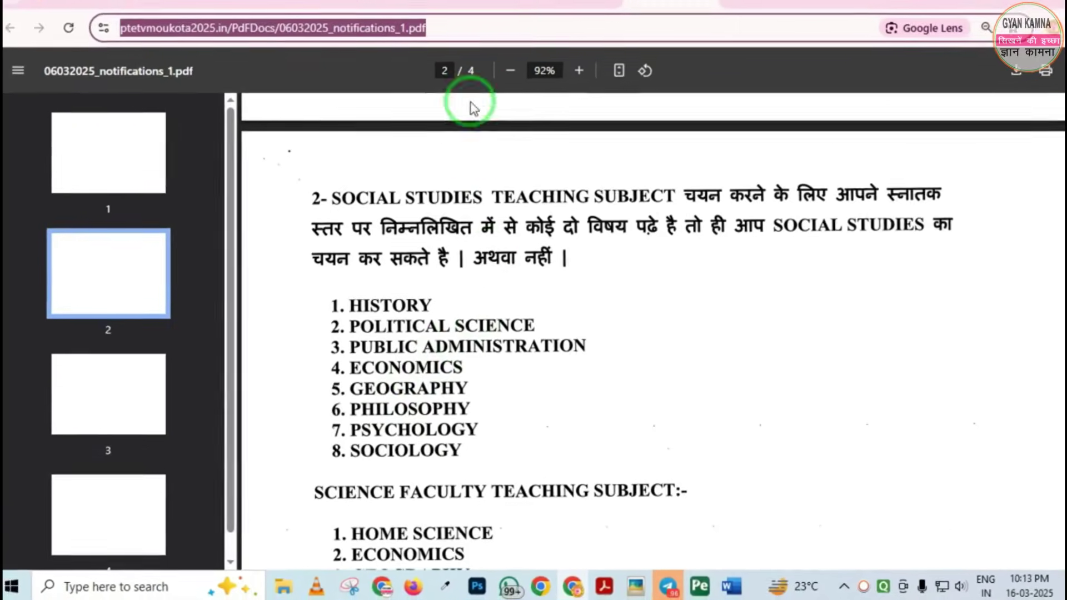
left_click(470, 21)
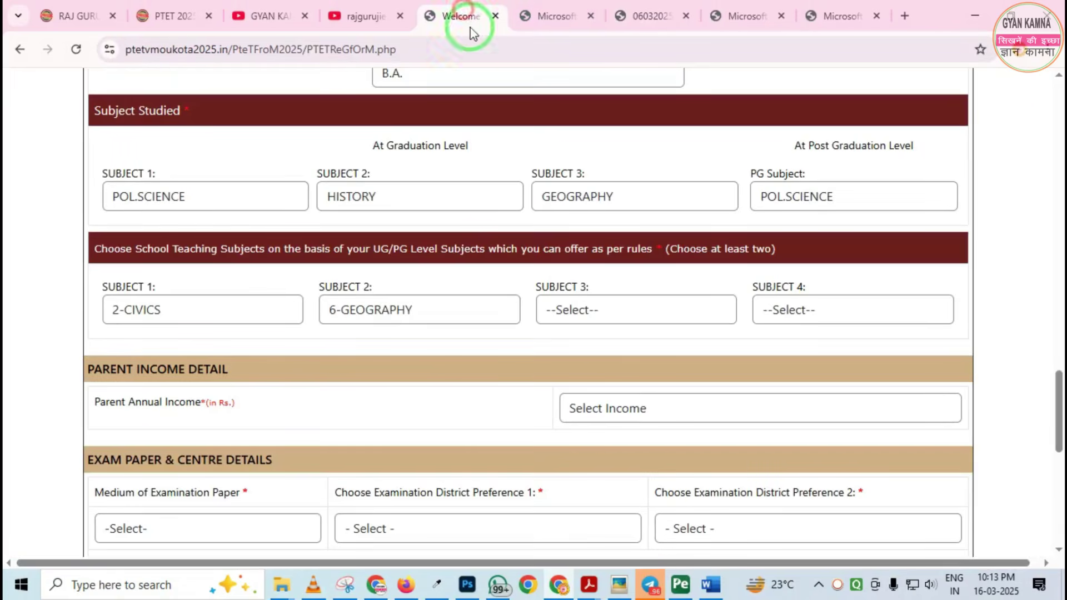
left_click(407, 311)
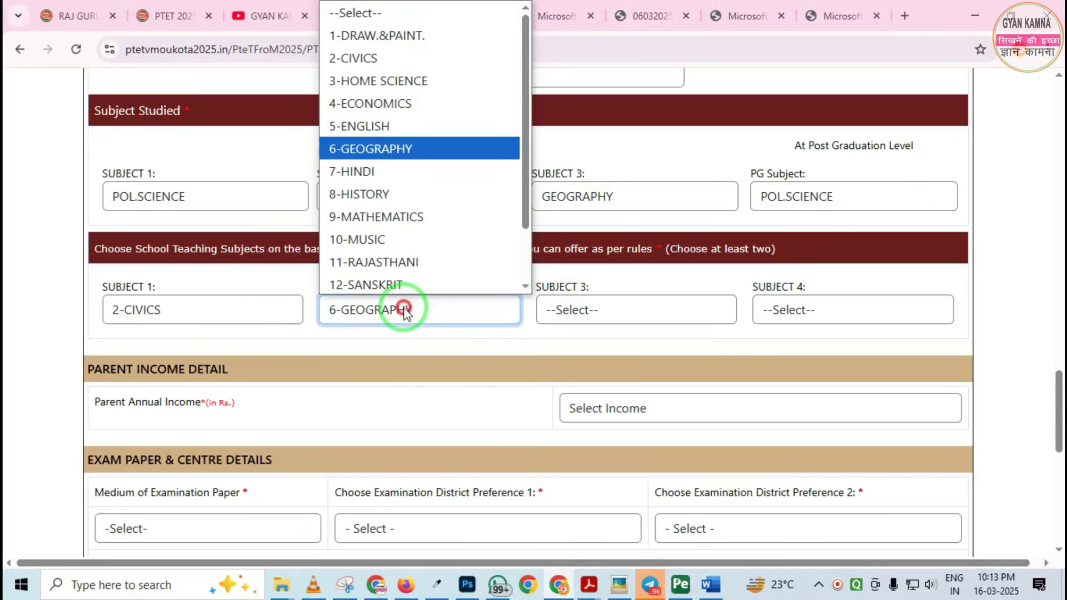
left_click(407, 311)
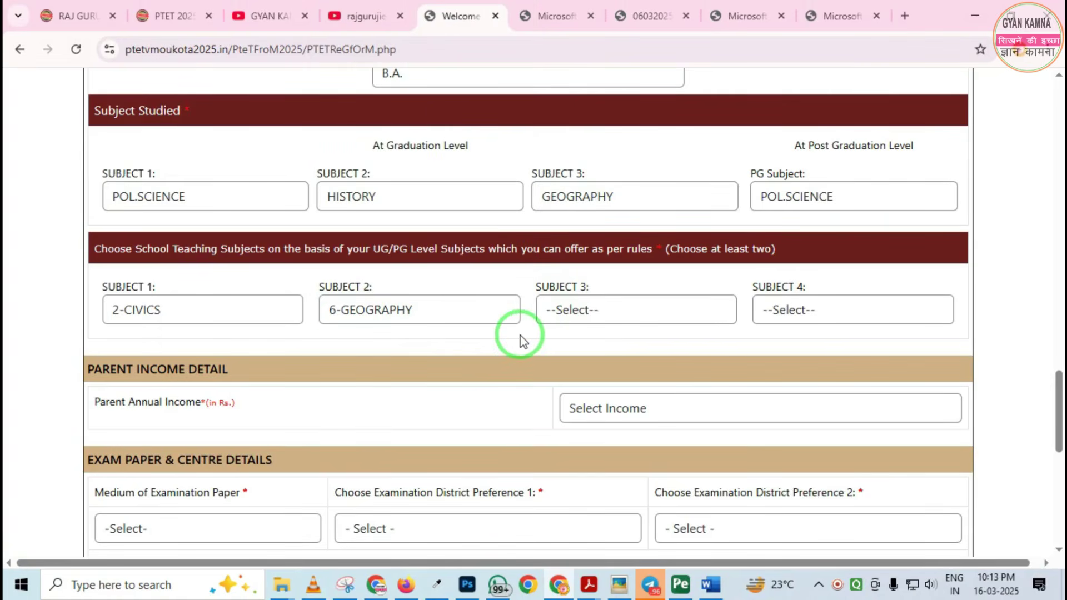
mouse_move(67, 214)
left_mouse_down()
mouse_move(292, 364)
mouse_move(519, 364)
left_mouse_up()
mouse_move(507, 245)
left_mouse_down()
mouse_move(708, 308)
mouse_move(956, 337)
left_mouse_up()
left_click(647, 317)
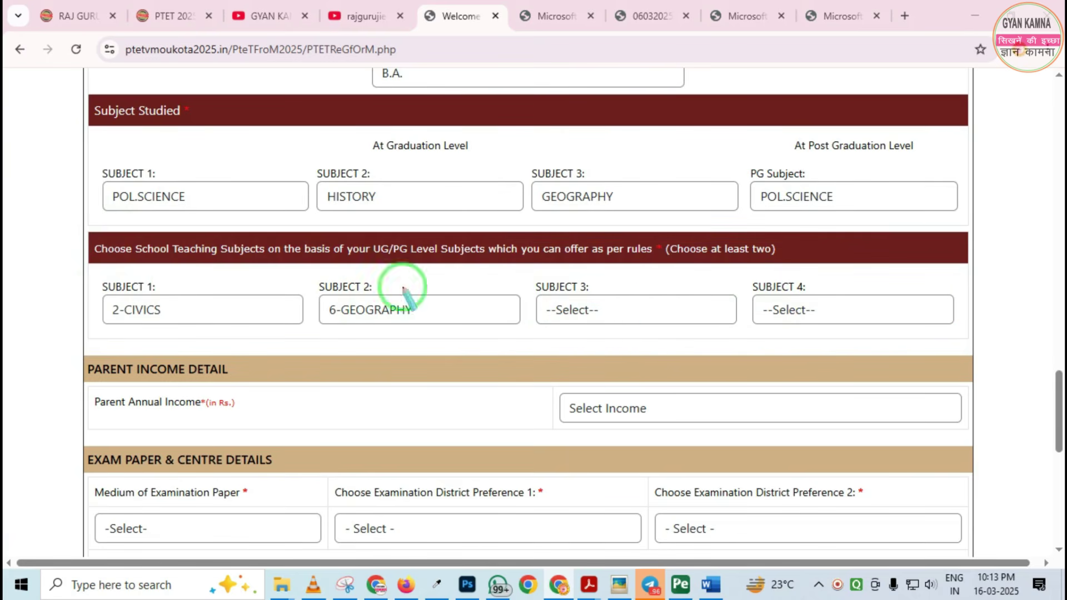
mouse_move(94, 251)
left_mouse_down()
mouse_move(340, 359)
mouse_move(476, 358)
mouse_move(493, 347)
left_mouse_up()
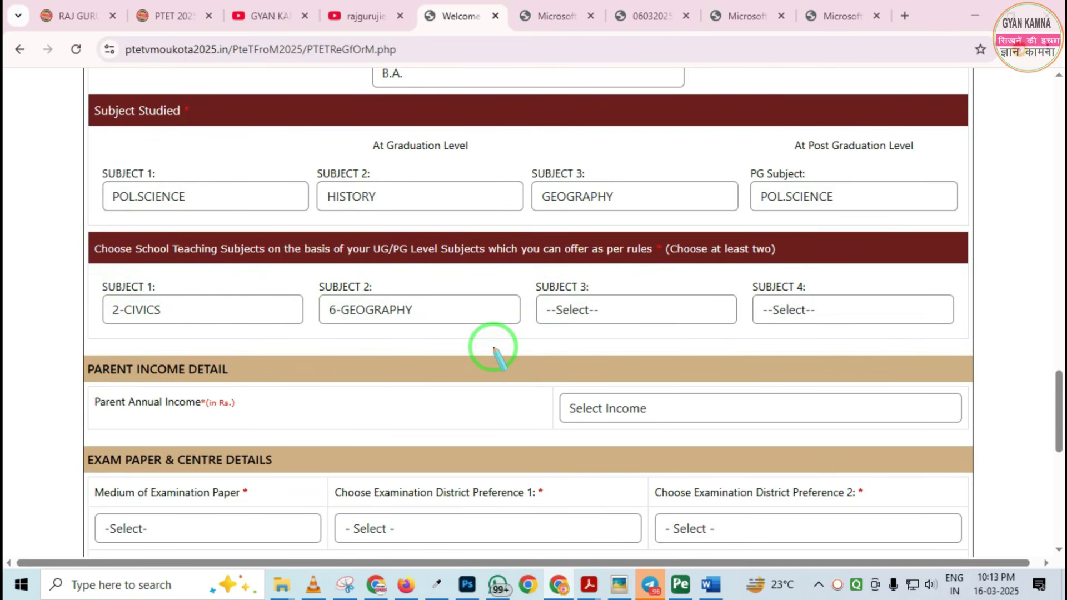
mouse_move(524, 244)
left_mouse_down()
mouse_move(548, 309)
mouse_move(772, 348)
mouse_move(897, 351)
left_mouse_up()
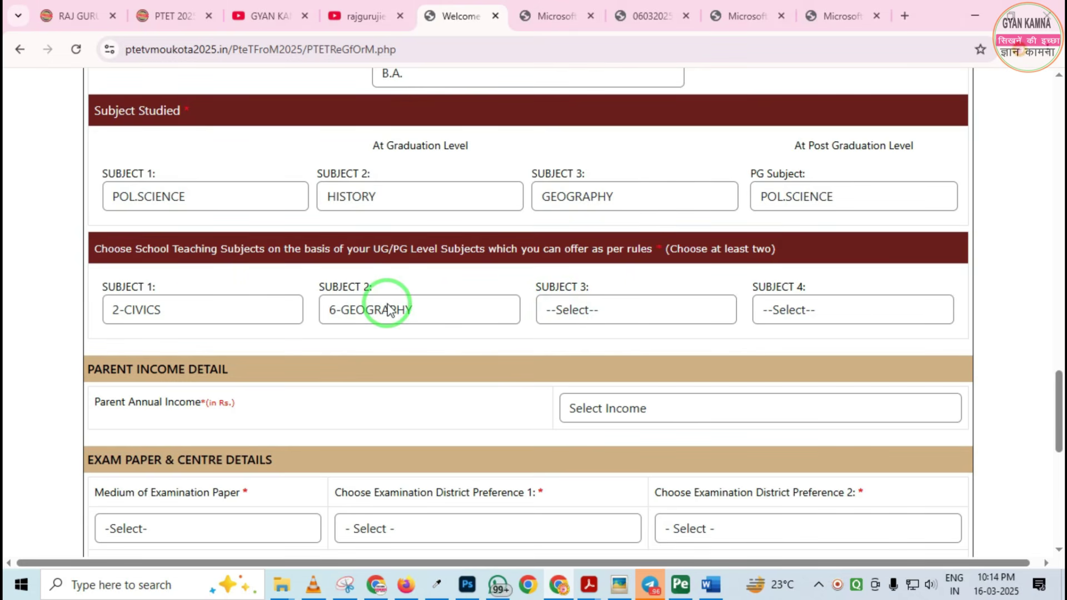
Set the Parent Annual Income to the 0- 200000 range
scroll(387, 309, "down", 3)
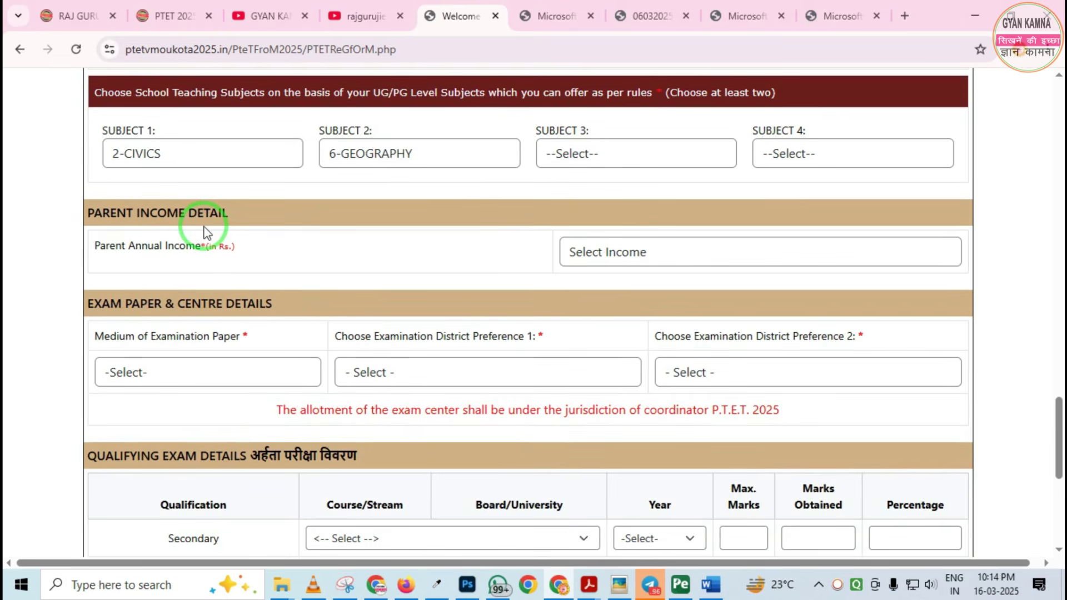
left_click(576, 259)
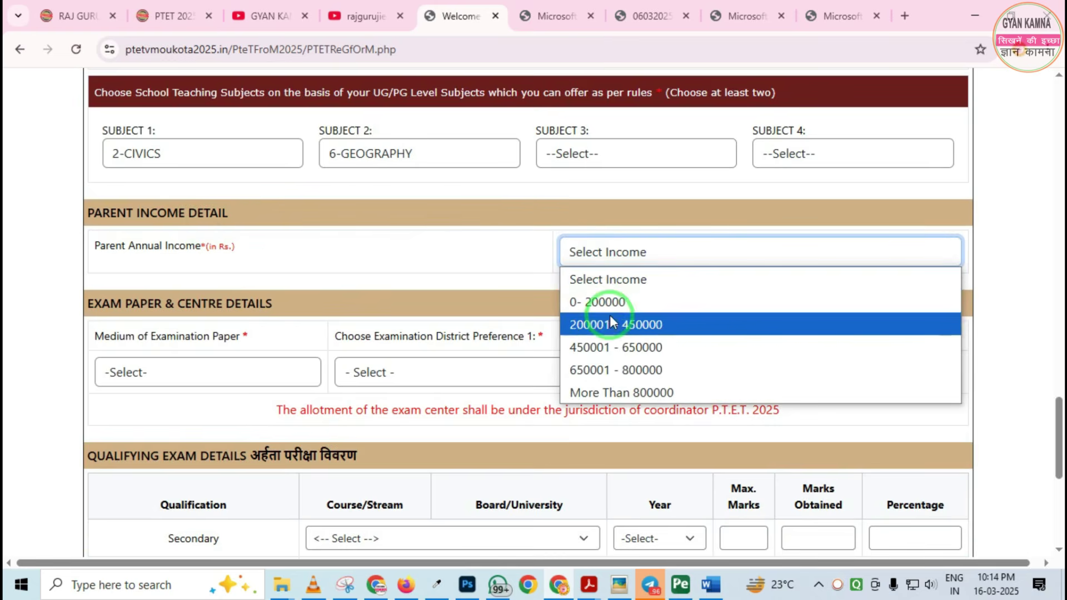
left_click(599, 302)
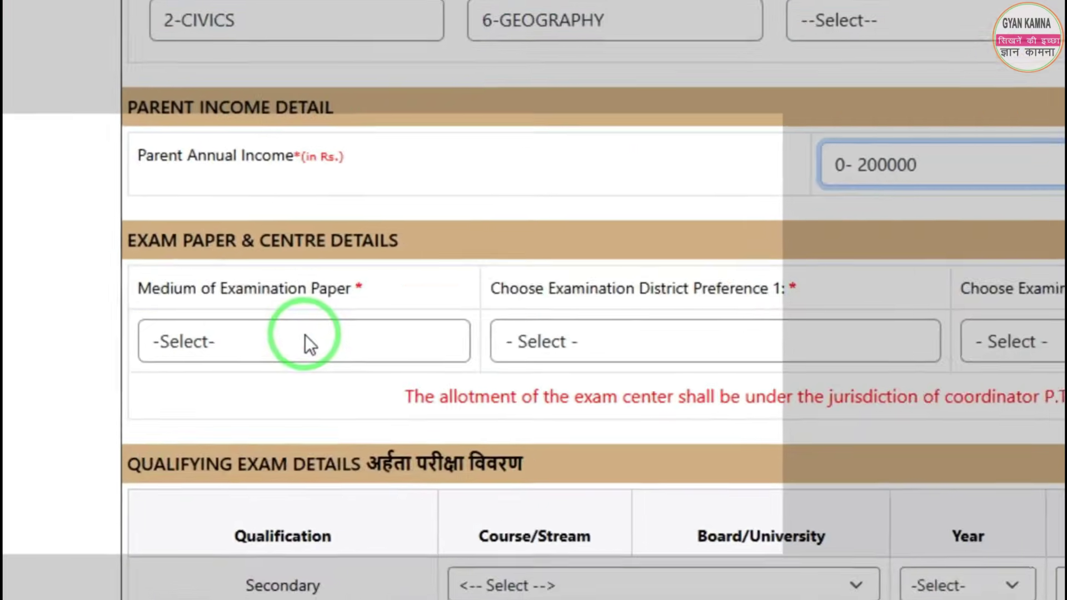
Set the Medium of Examination Paper to Hindi and confirm the language choice
left_click(206, 372)
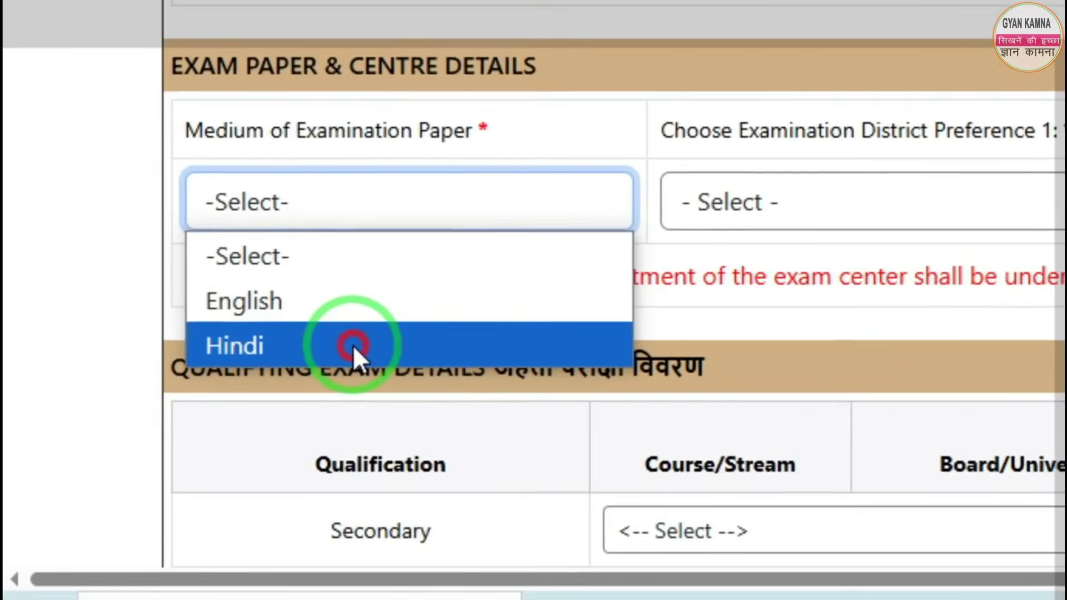
left_click(337, 448)
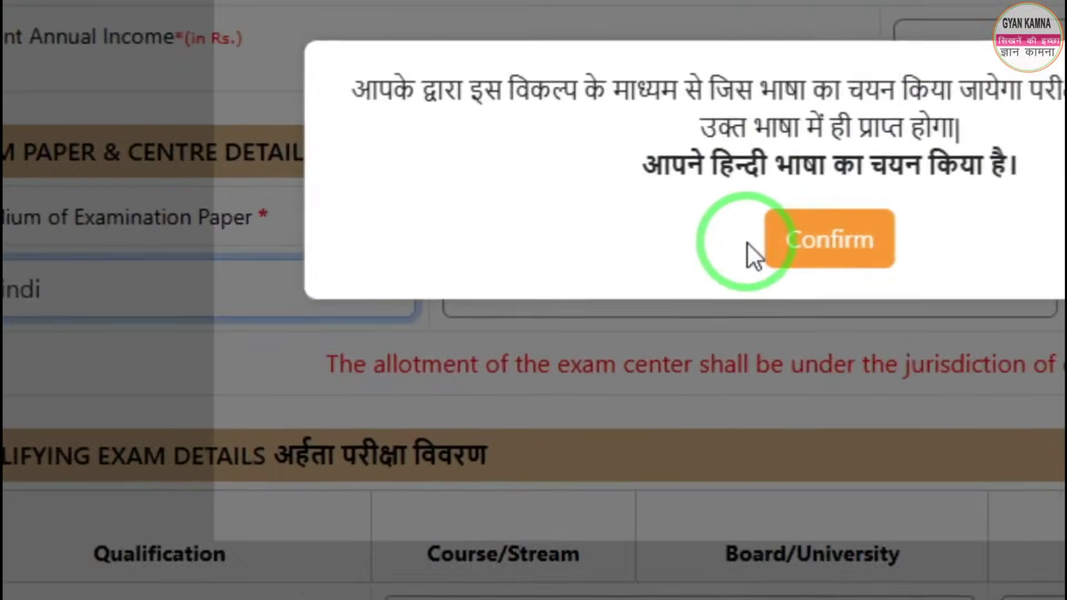
left_click(1006, 181)
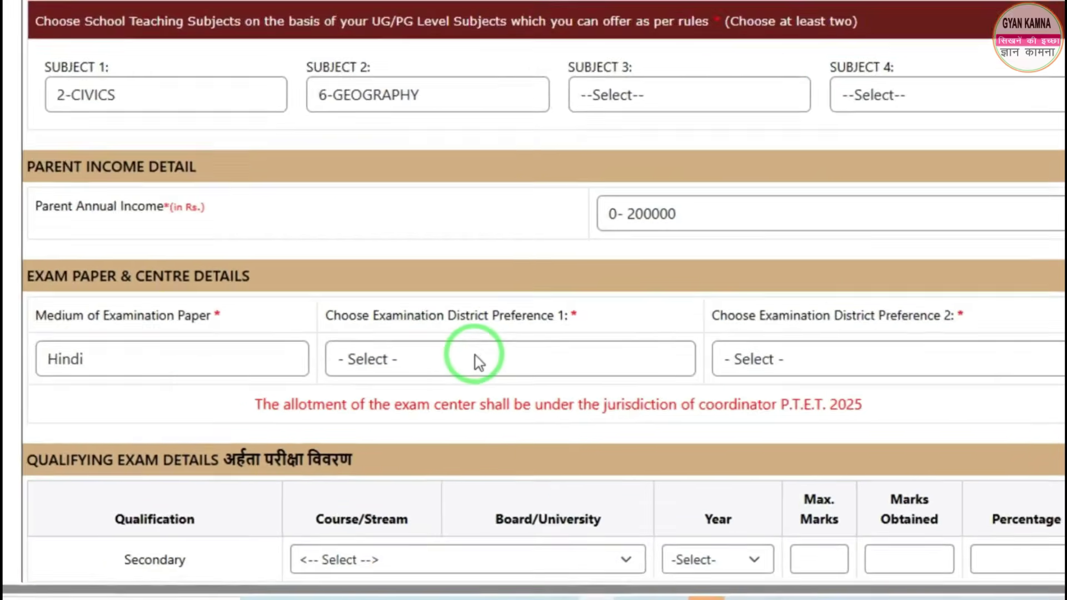
Set Examination District Preference 1 to 115-JHUNJHUNU and Preference 2 to 101-AJMER
left_click(536, 309)
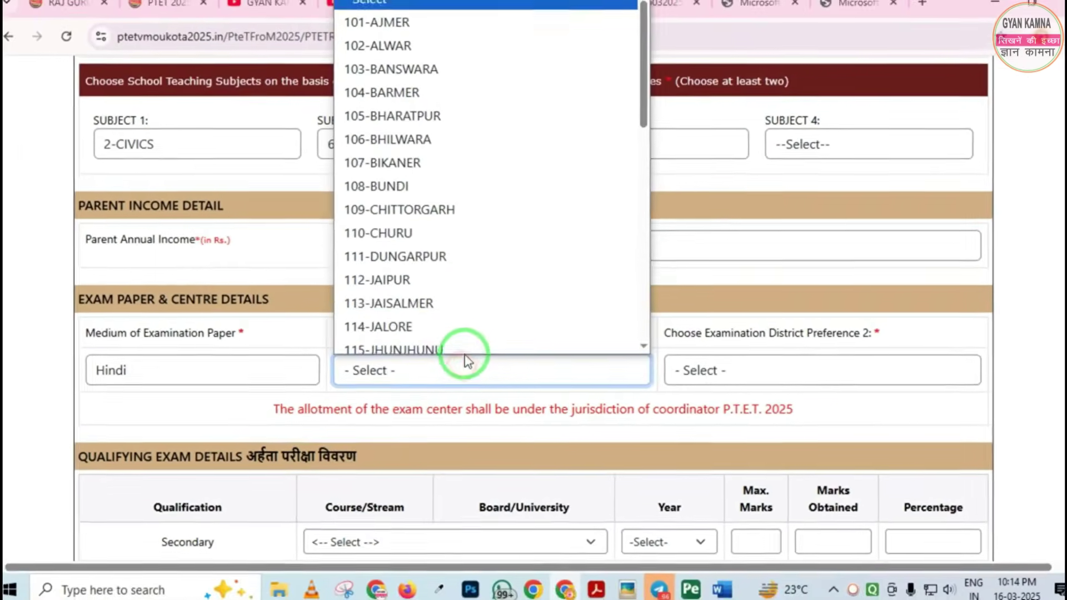
left_click(439, 347)
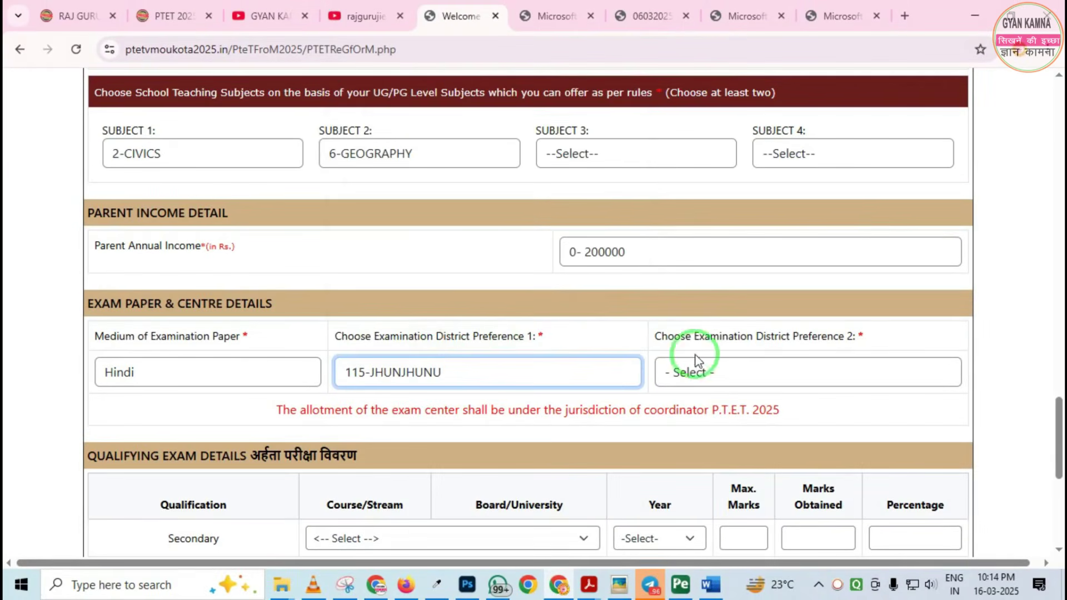
left_click(704, 378)
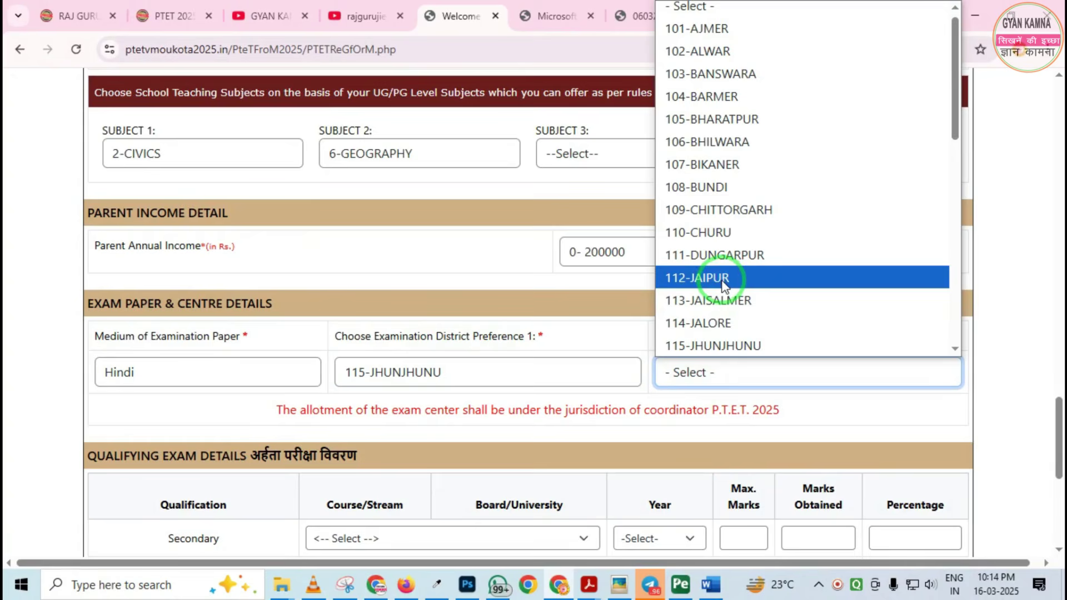
scroll(721, 268, "down", 10)
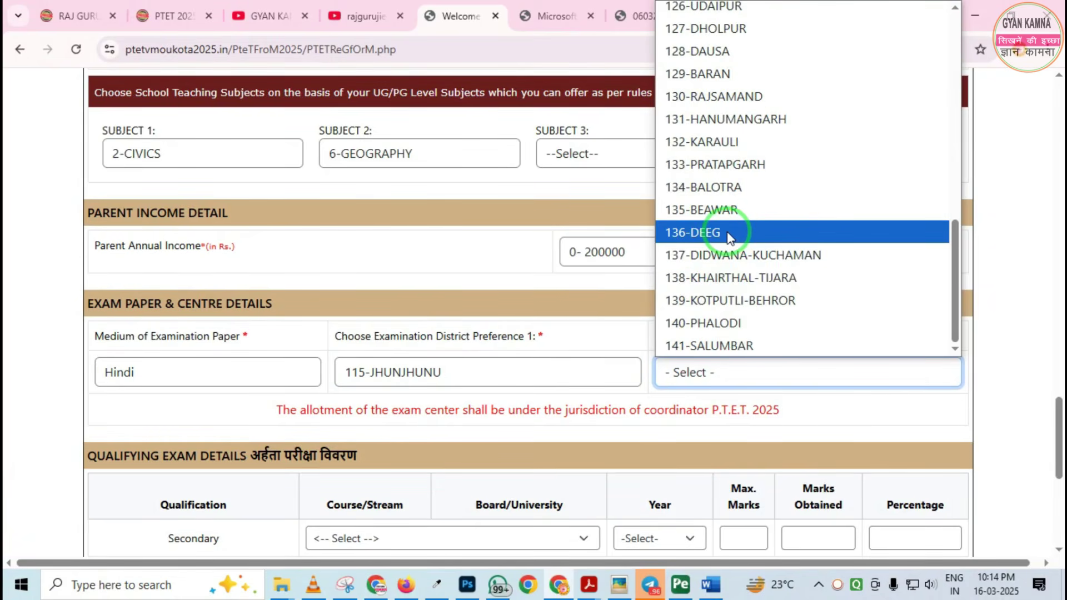
scroll(727, 233, "up", 10)
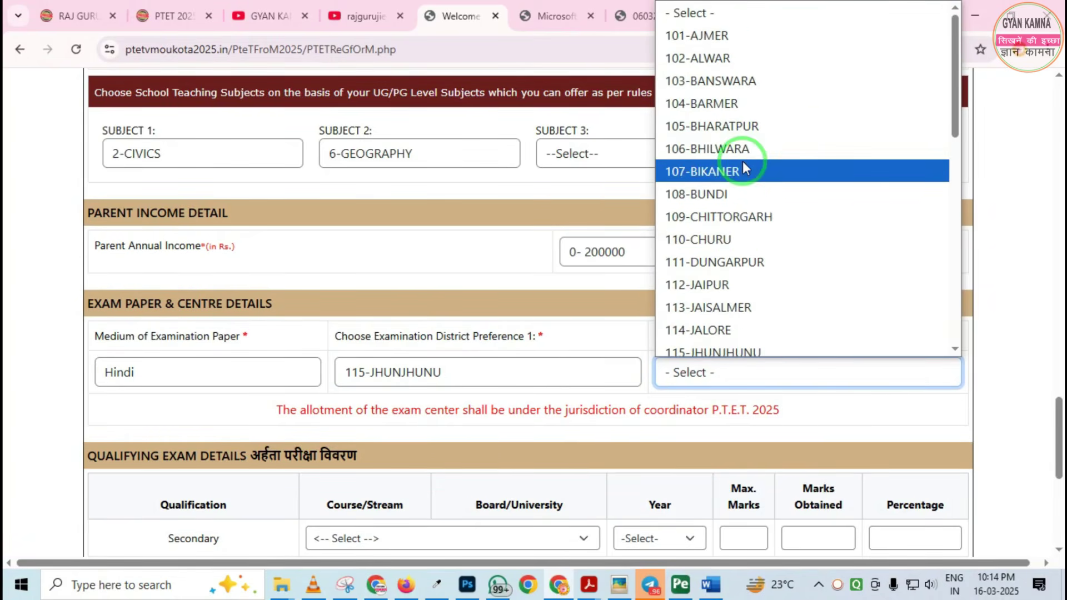
left_click(697, 36)
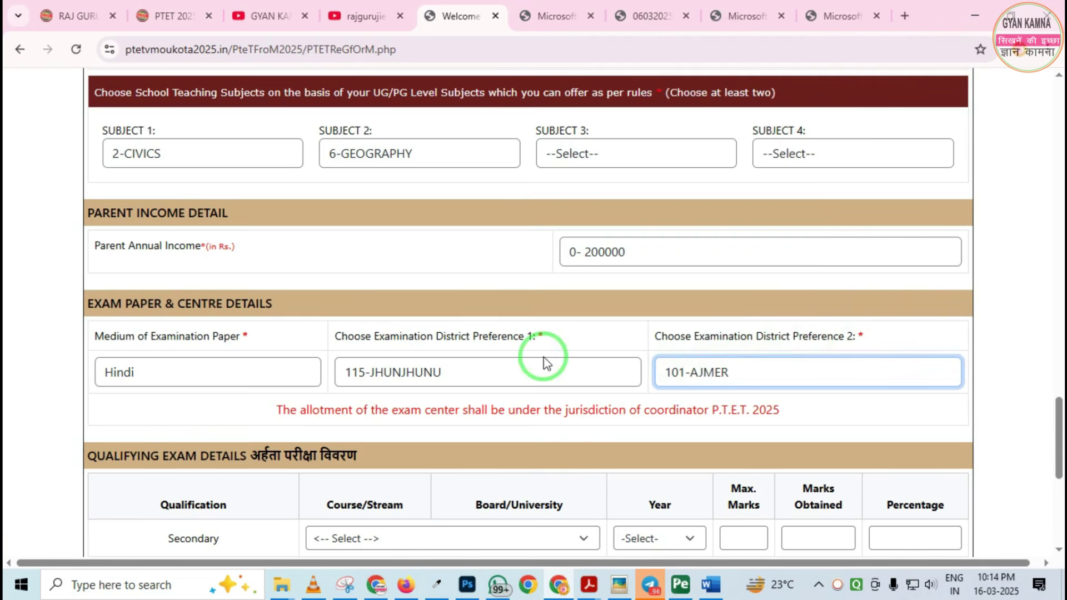
Set the Secondary qualification's board to BOARD OF SECONDARY EDUCATION, RAJASTHAN, AJMER and its year to 2010
scroll(376, 385, "down", 4)
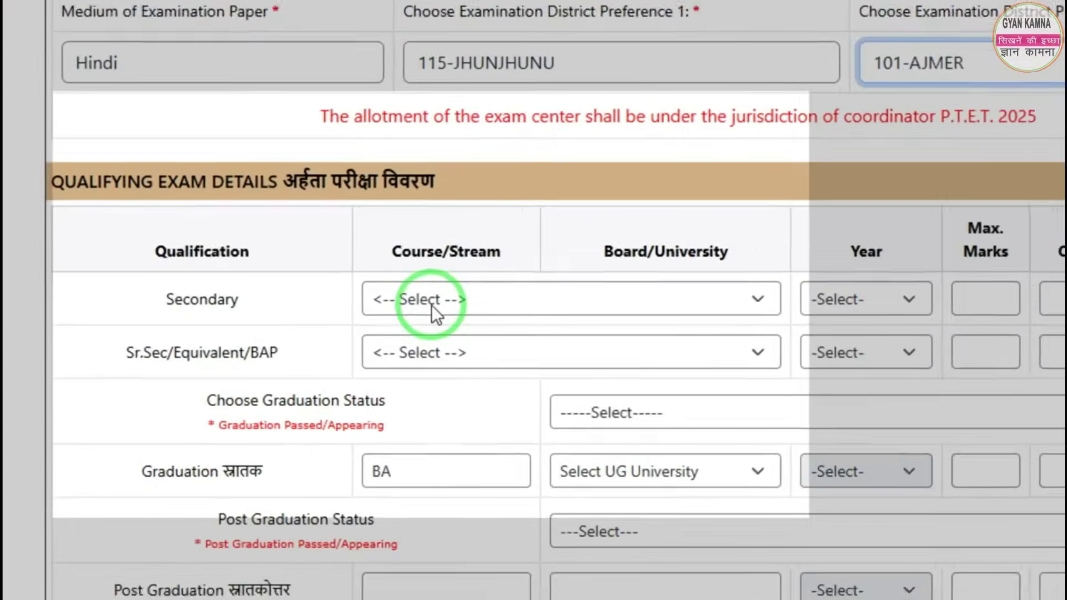
left_click(348, 316)
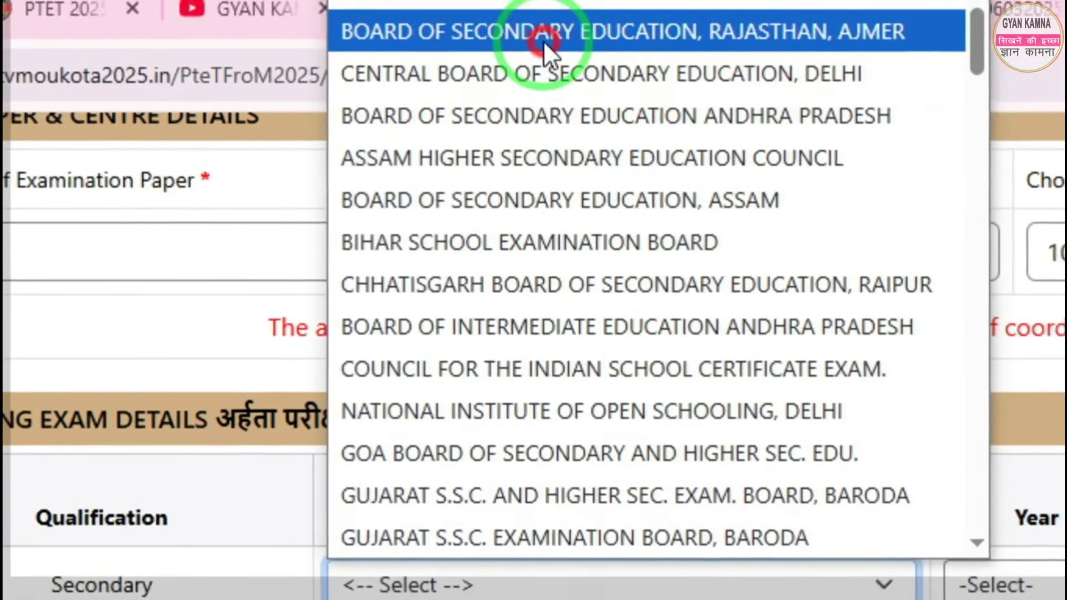
left_click(556, 4)
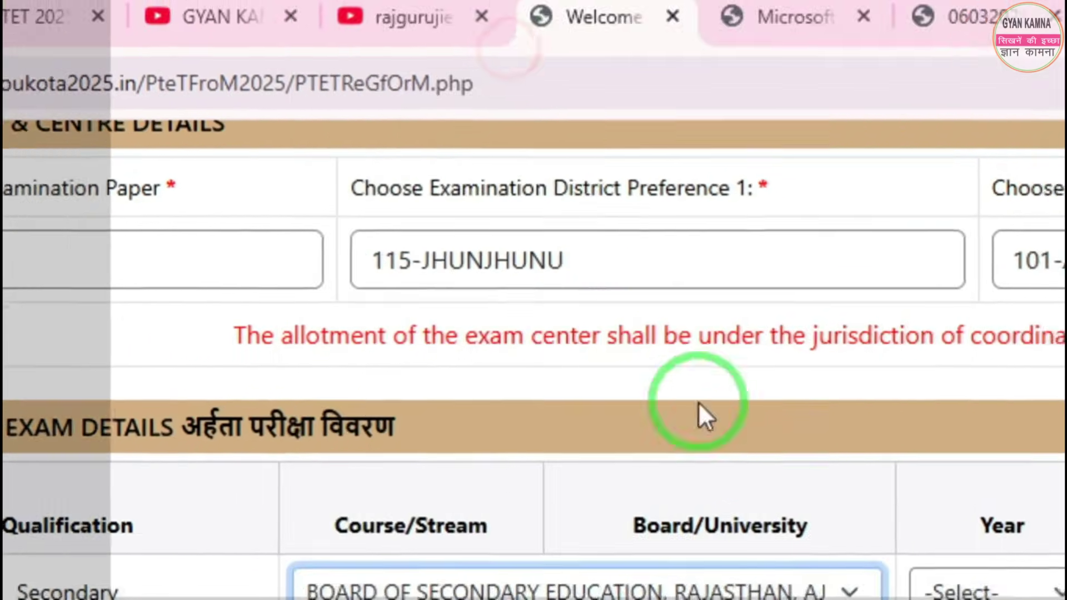
left_click(989, 542)
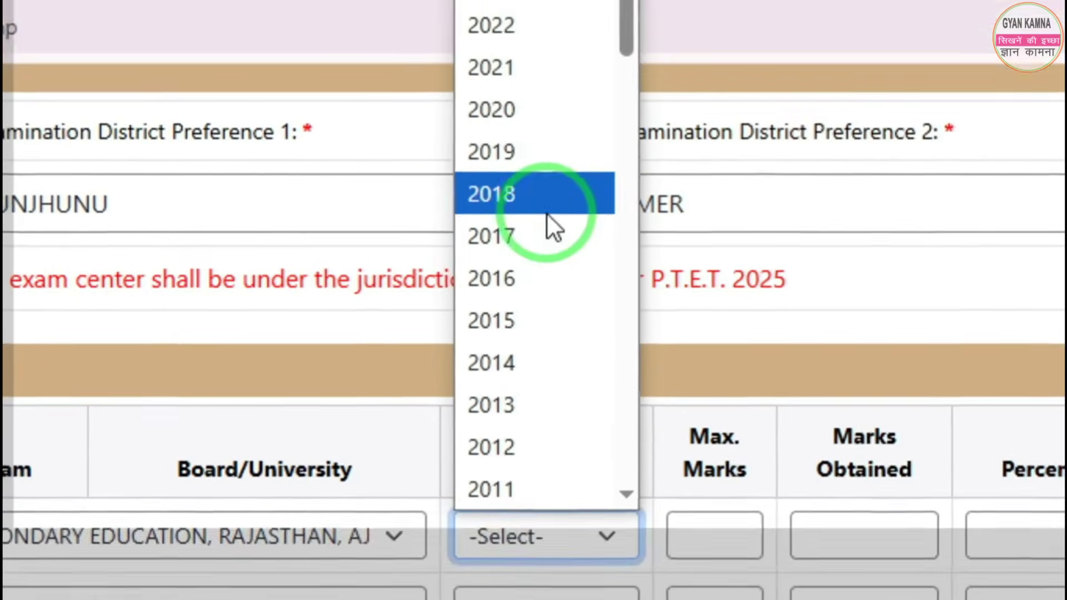
scroll(546, 212, "down", 7)
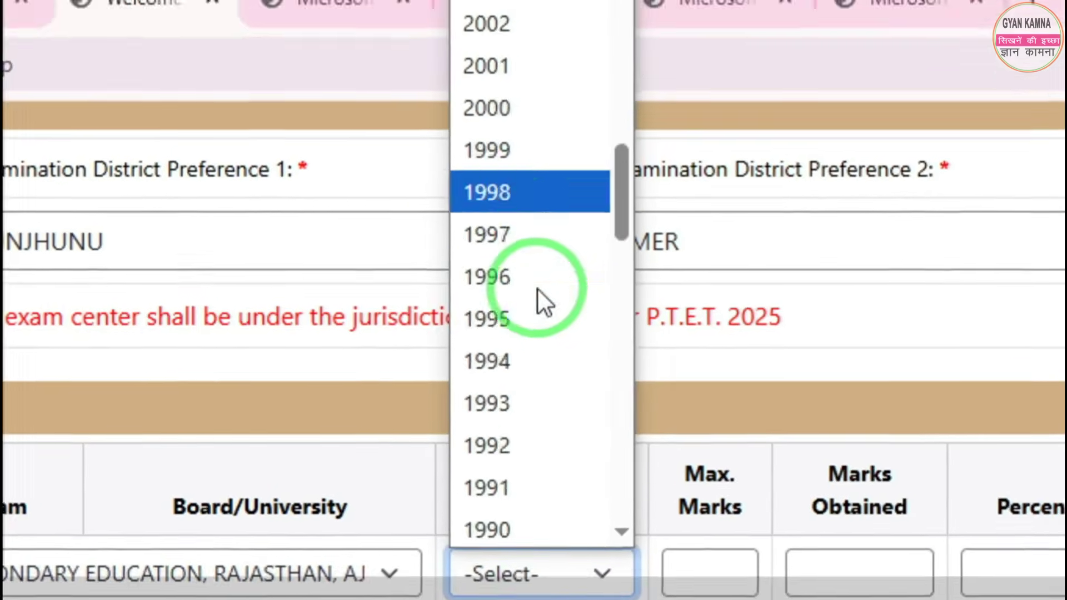
scroll(535, 301, "up", 5)
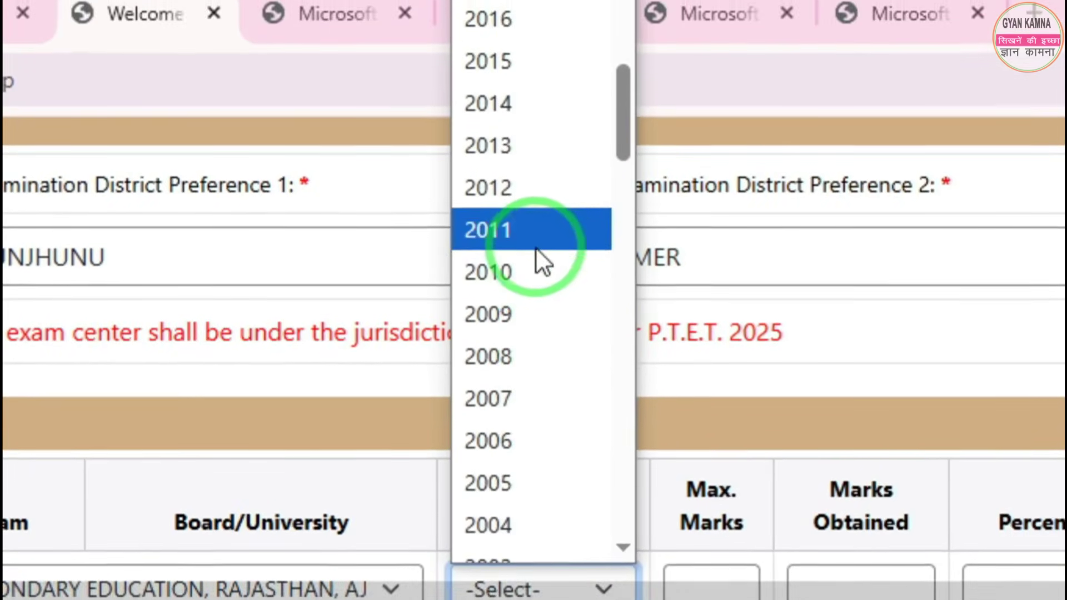
left_click(510, 244)
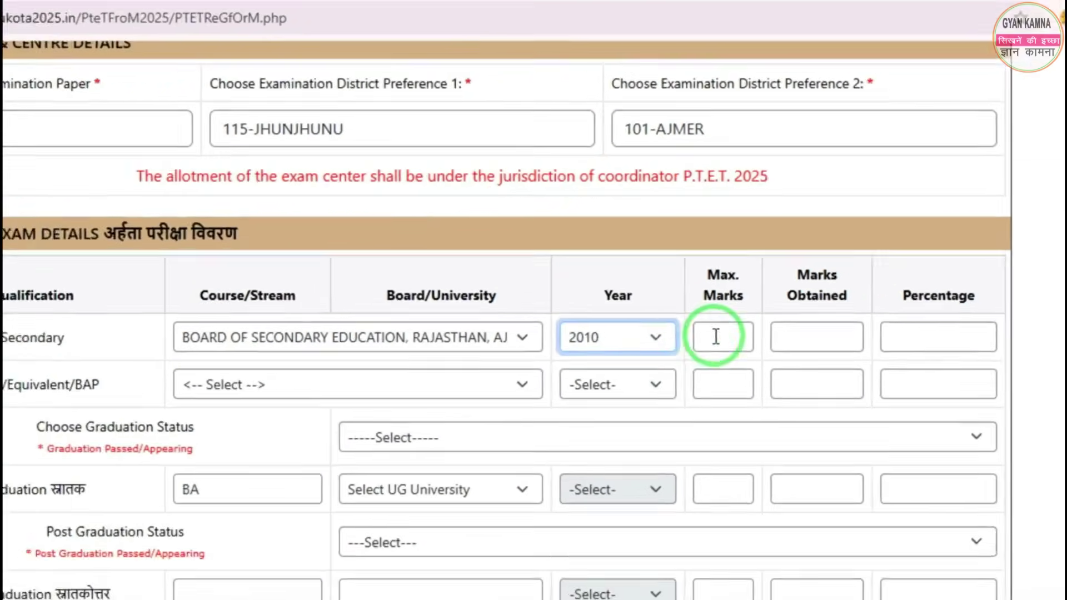
Enter 500 as the Secondary maximum marks and 448 as the marks obtained
left_click(716, 336)
type("5000")
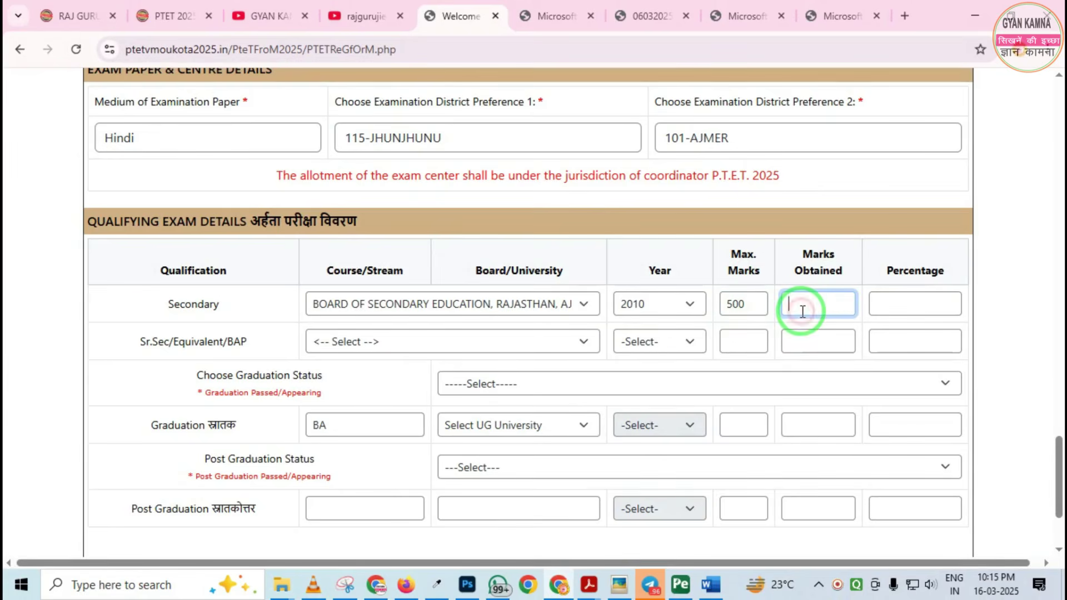
left_click(887, 295)
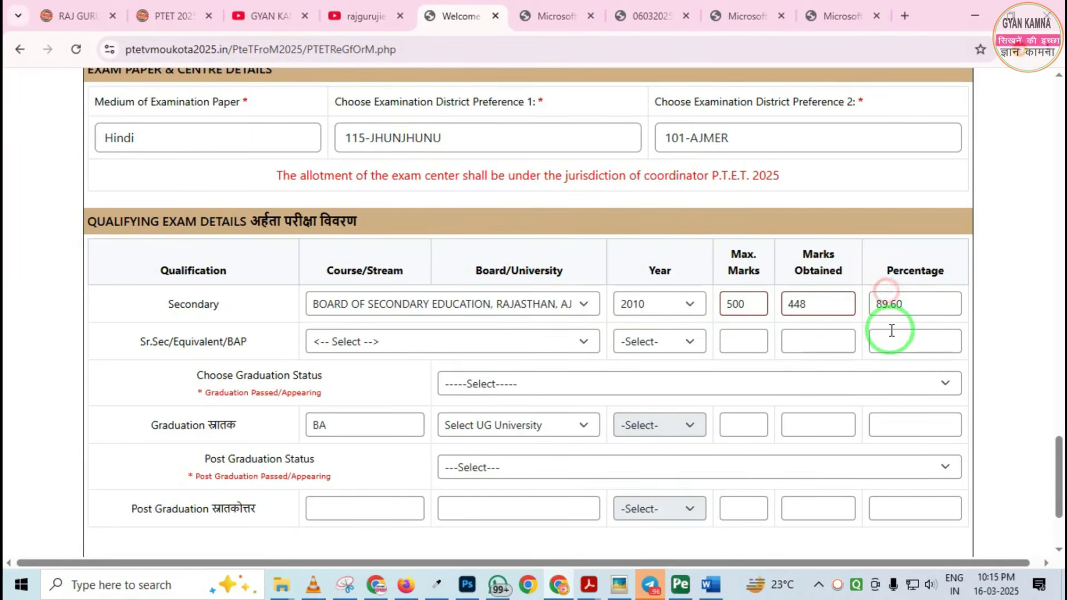
Fill the Sr.Sec row with BOARD OF SECONDARY EDUCATION, RAJASTHAN, AJMER, year 2012, maximum marks 600 and marks obtained 550
left_click(358, 344)
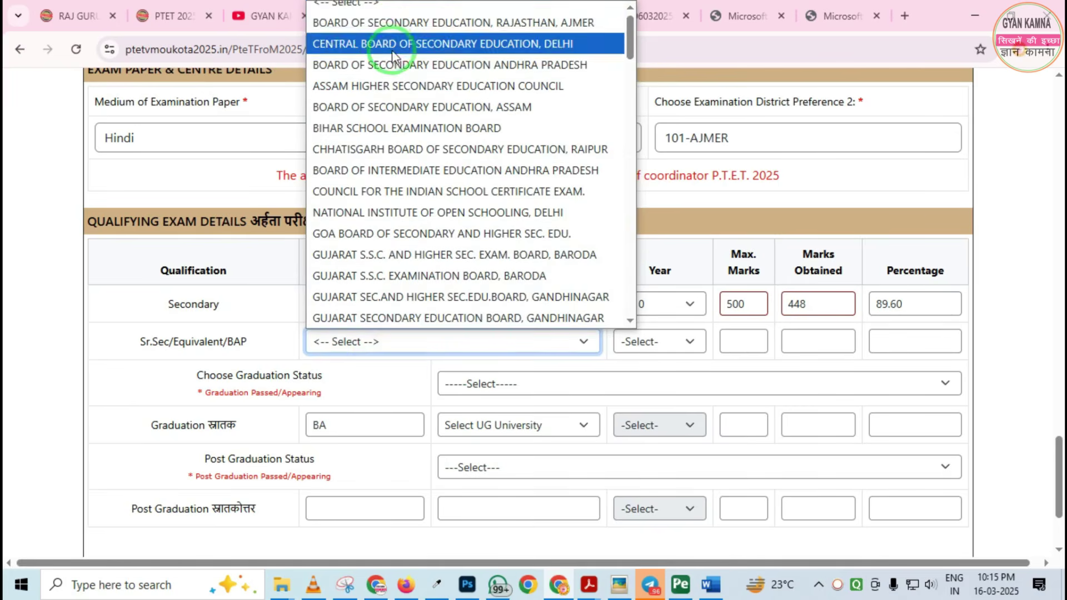
left_click(387, 34)
left_click(674, 342)
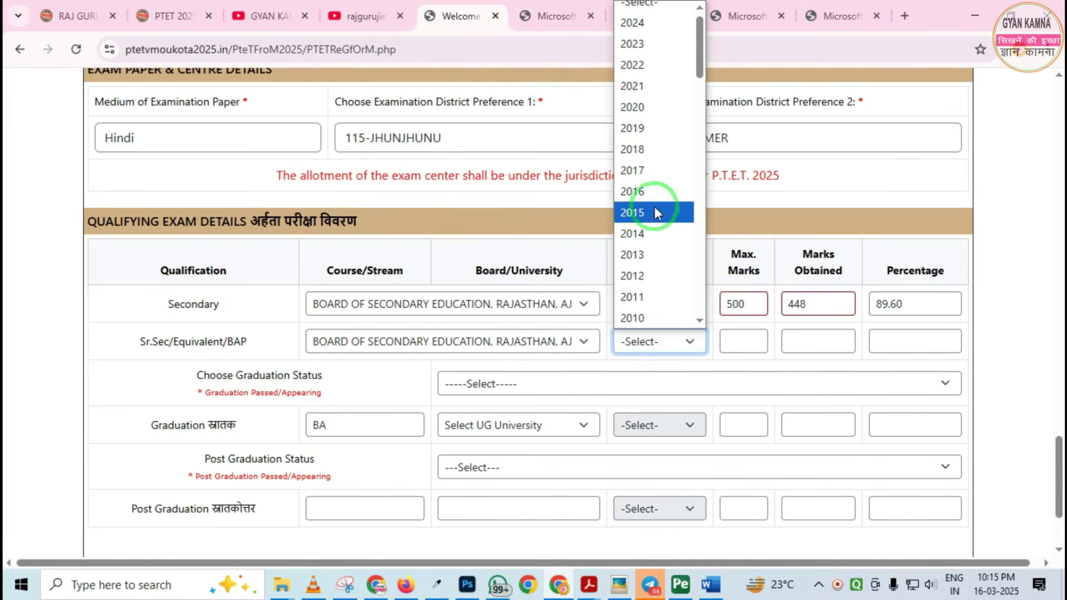
left_click(644, 276)
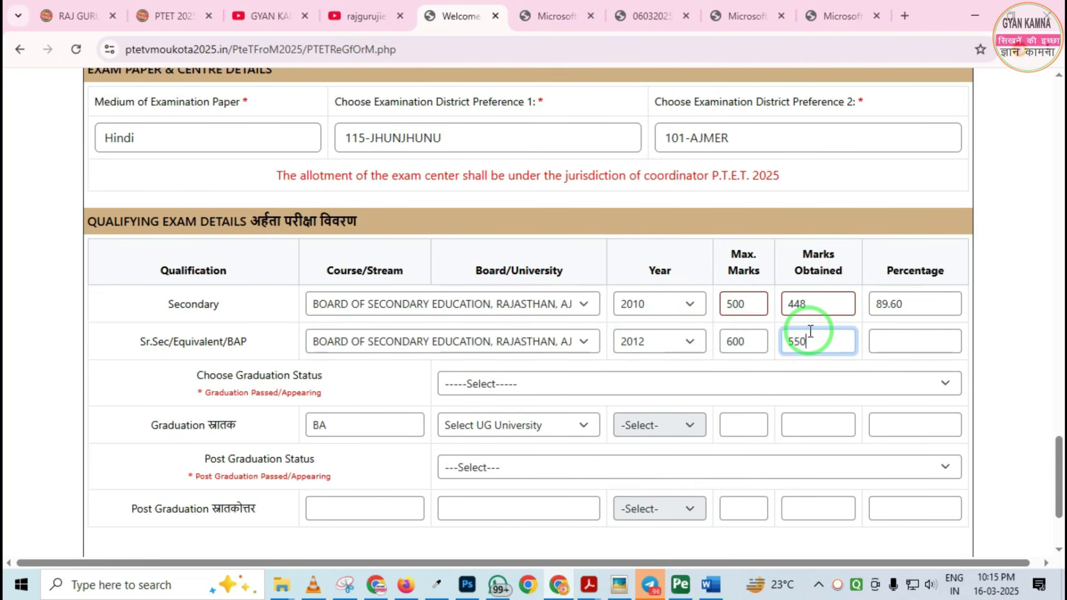
Try the Appearing and Passed options for the Graduation Status and leave it set to Appearing
scroll(583, 326, "down", 1)
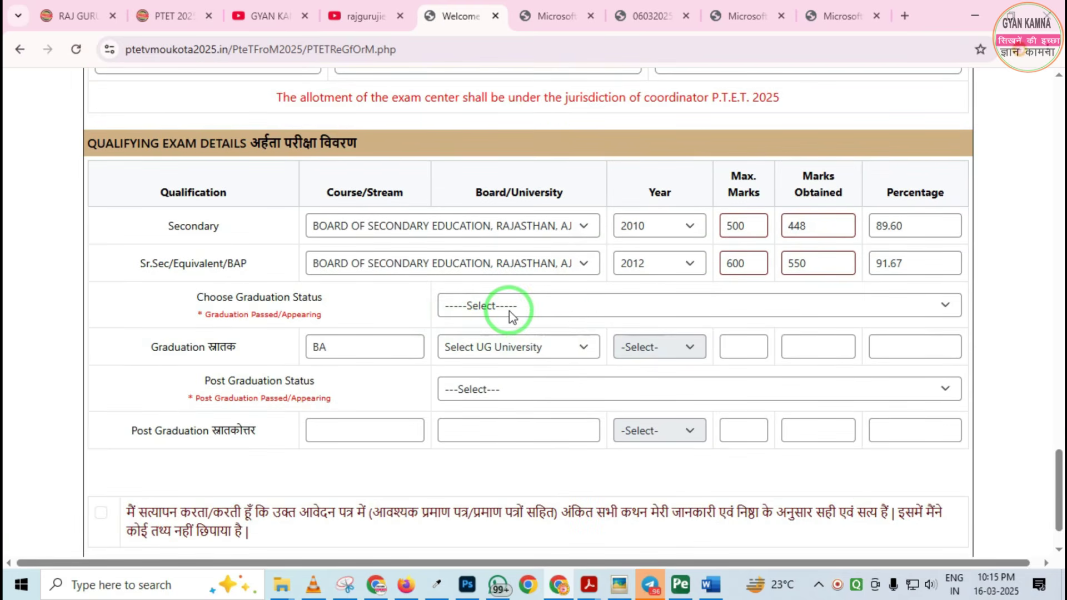
left_click(510, 316)
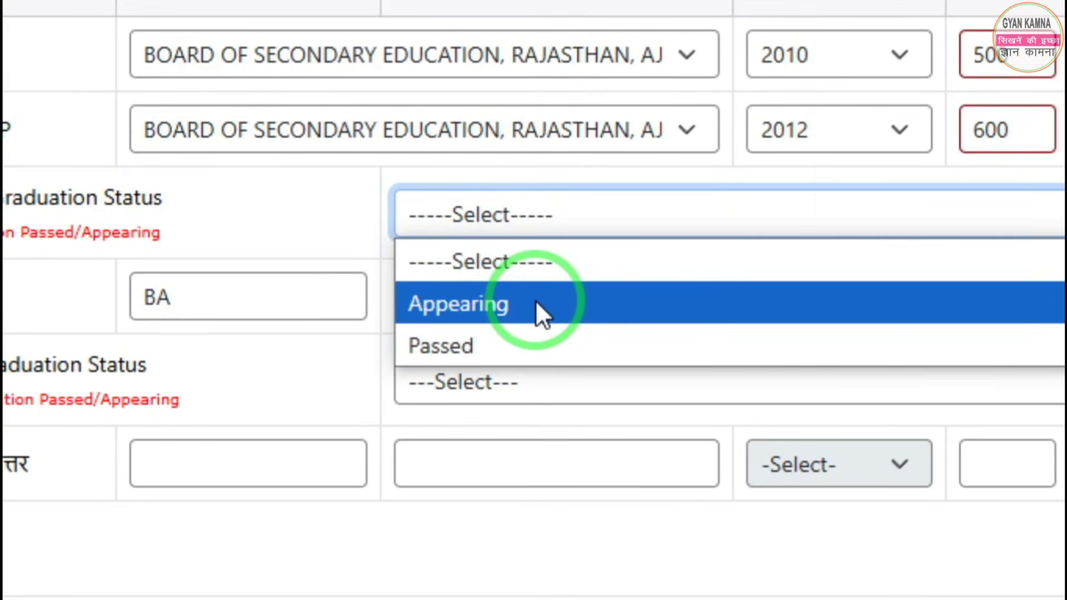
left_click(536, 303)
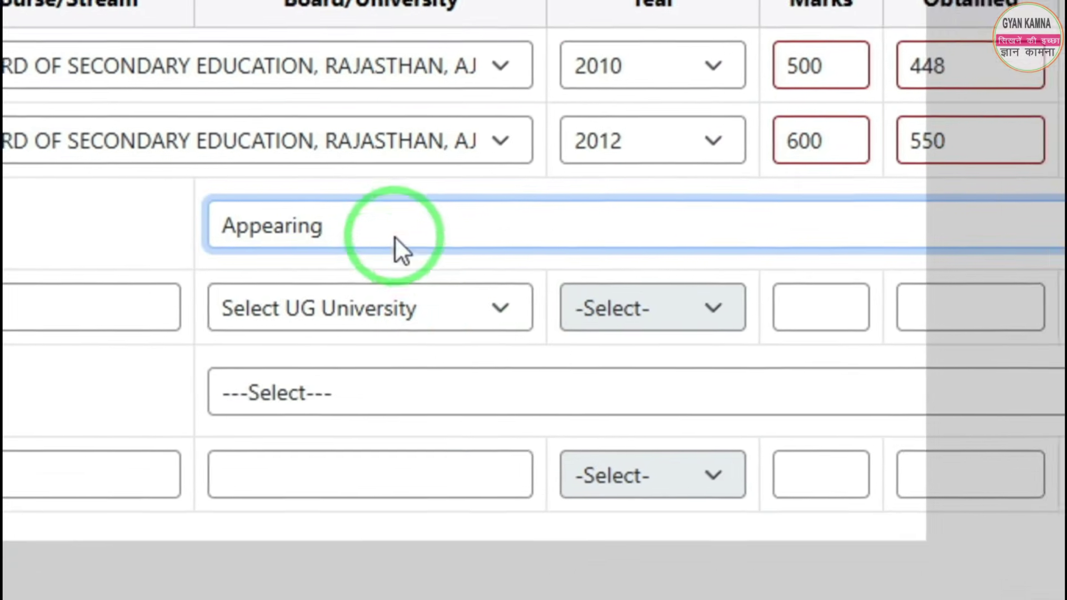
left_click(341, 199)
left_click(497, 403)
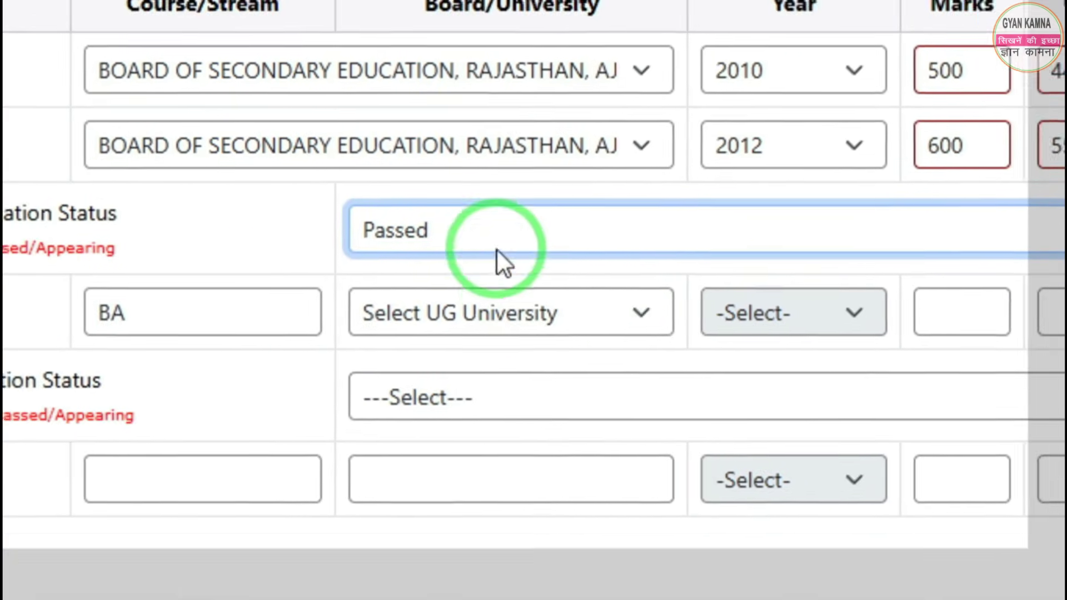
left_click(469, 223)
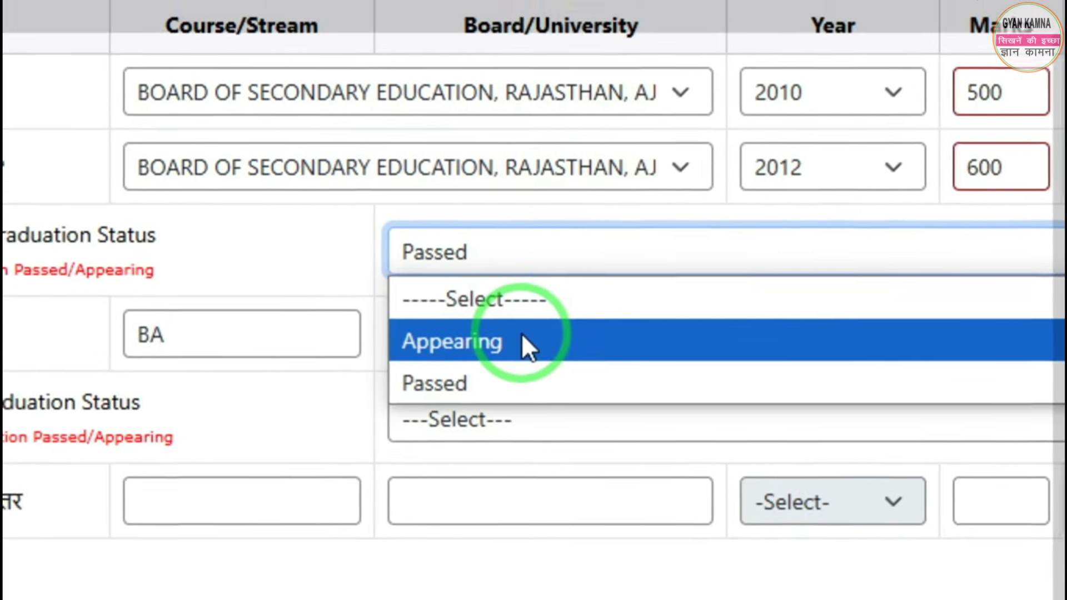
left_click(532, 308)
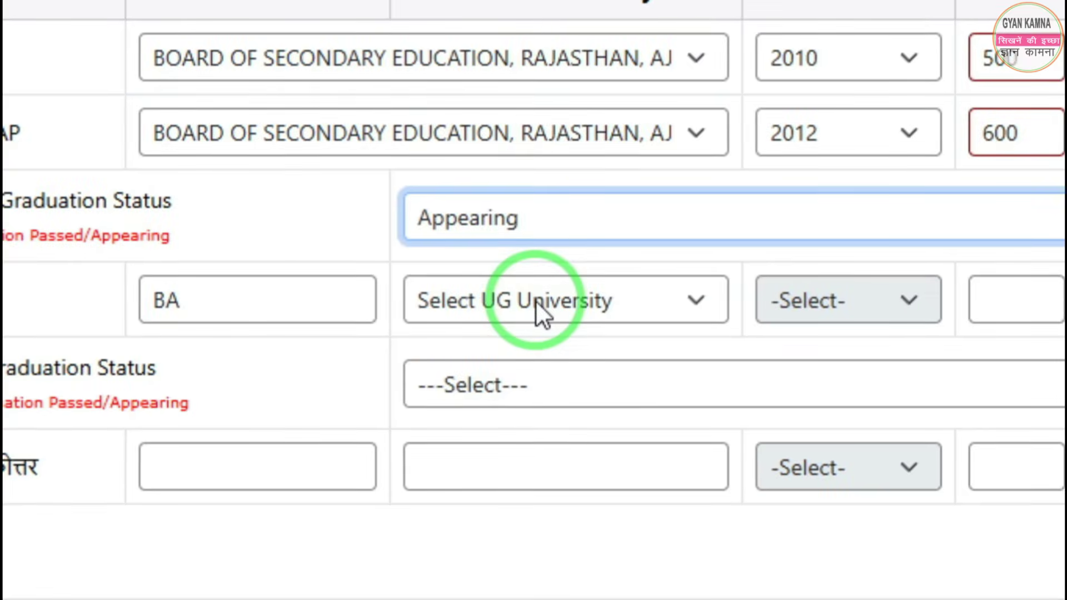
Set the Graduation university to V.M.O.U. KOTA and the Graduation year to 2024
left_click(530, 309)
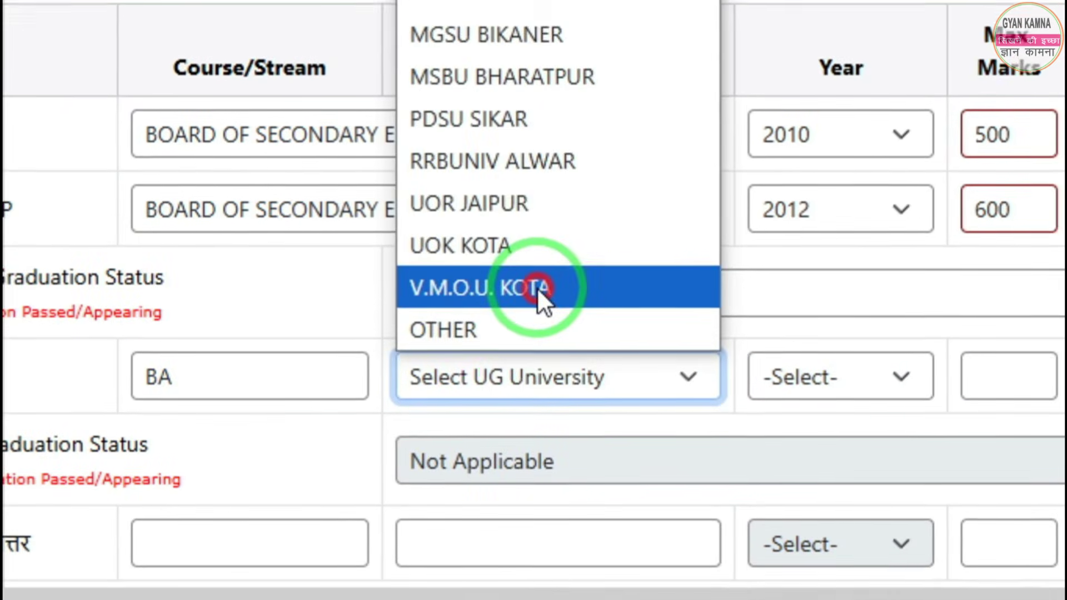
left_click(536, 211)
left_click(781, 388)
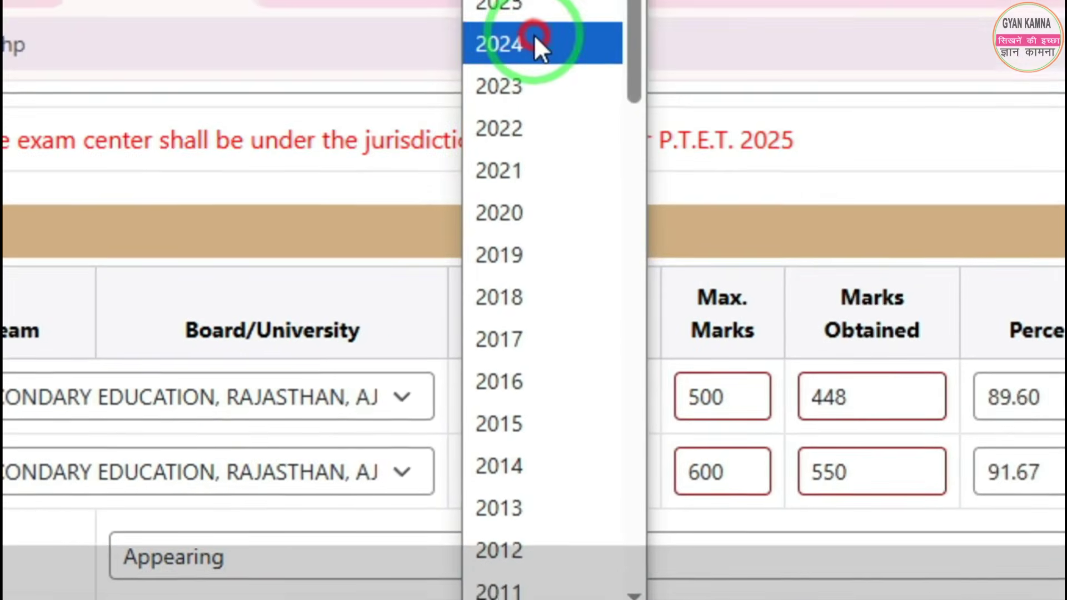
left_click(542, 42)
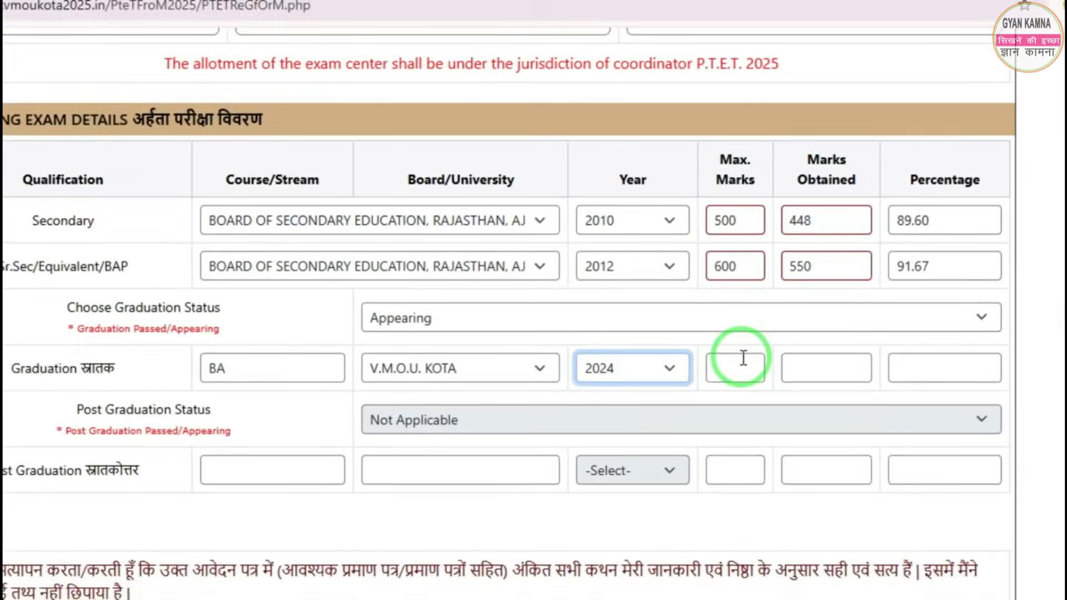
left_click(748, 347)
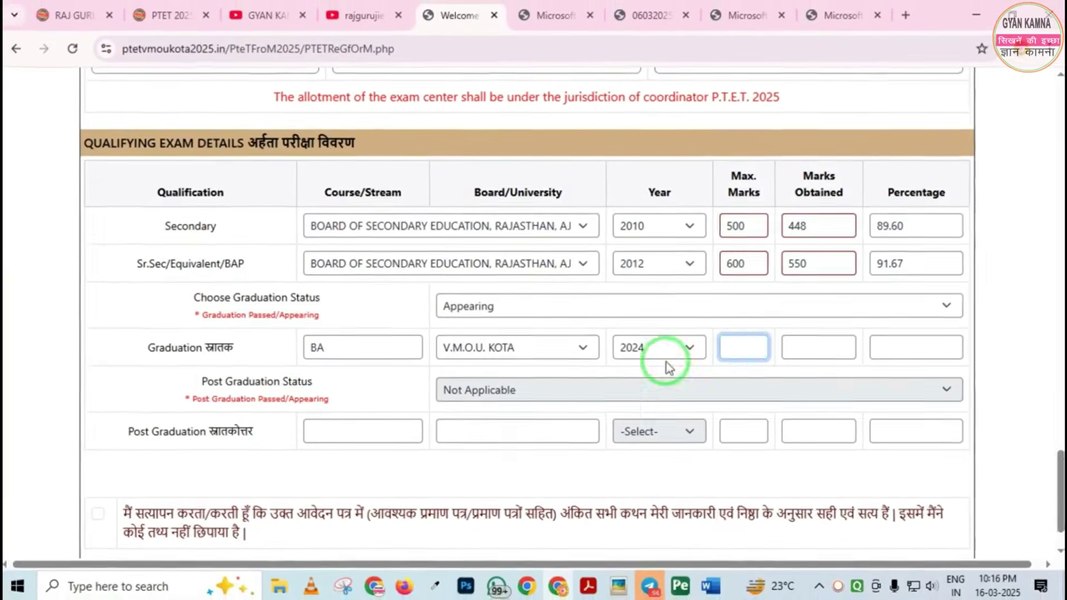
Try the Graduation Status Passed with Post Graduation Status Not Applicable, and return the Graduation Status to Appearing
scroll(639, 369, "down", 1)
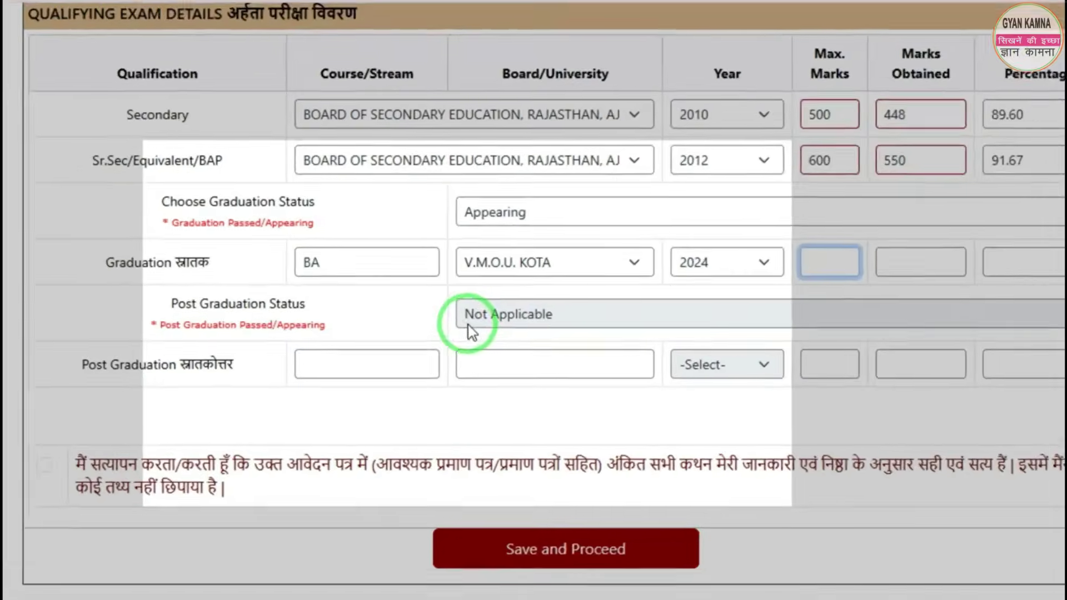
scroll(535, 223, "up", 3)
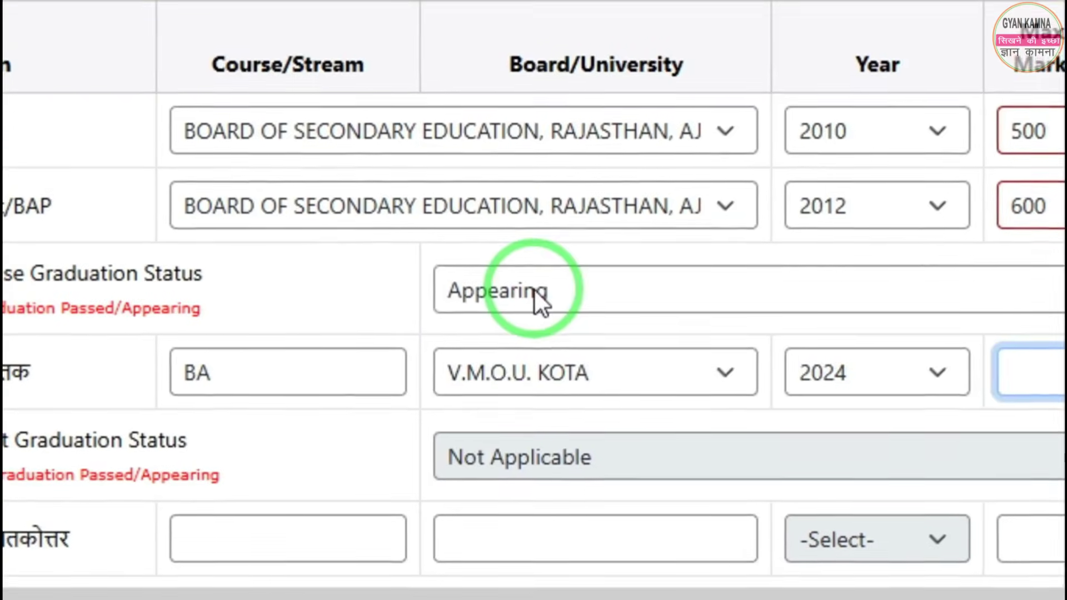
left_click(534, 288)
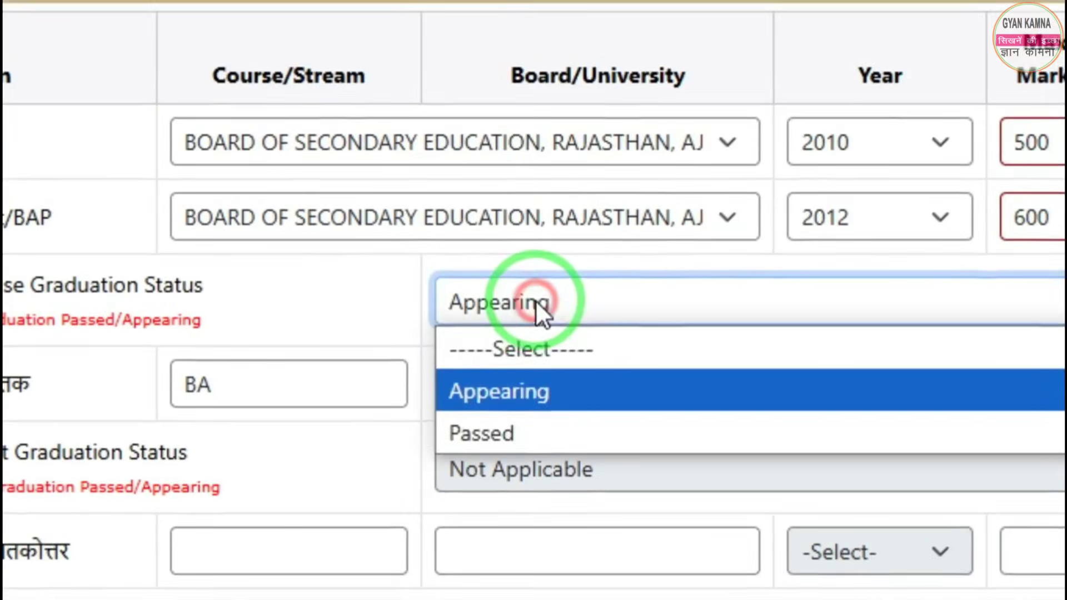
left_click(517, 381)
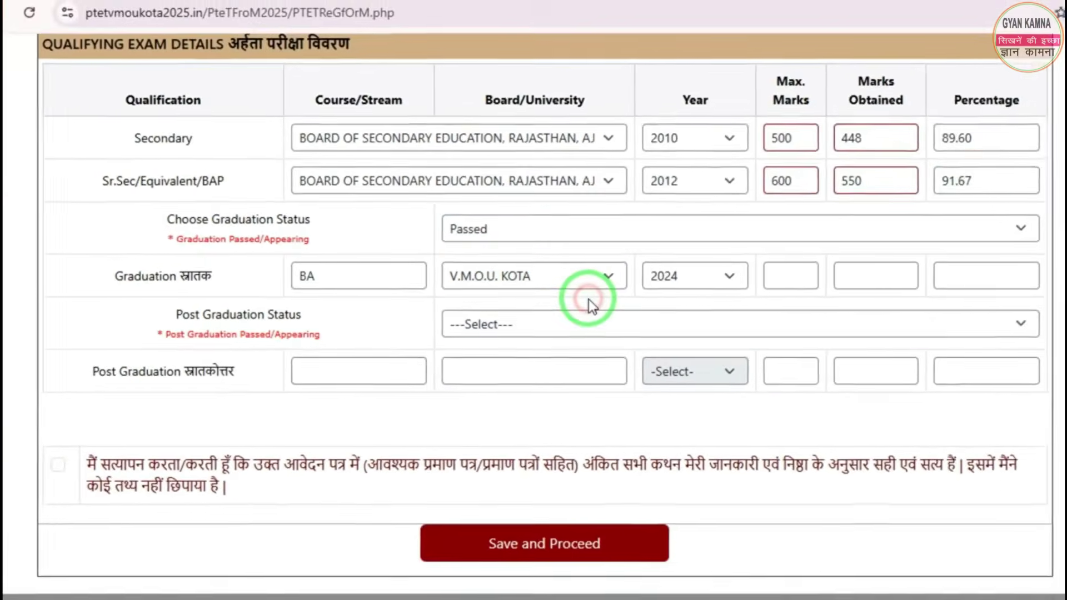
left_click(633, 367)
left_click(528, 335)
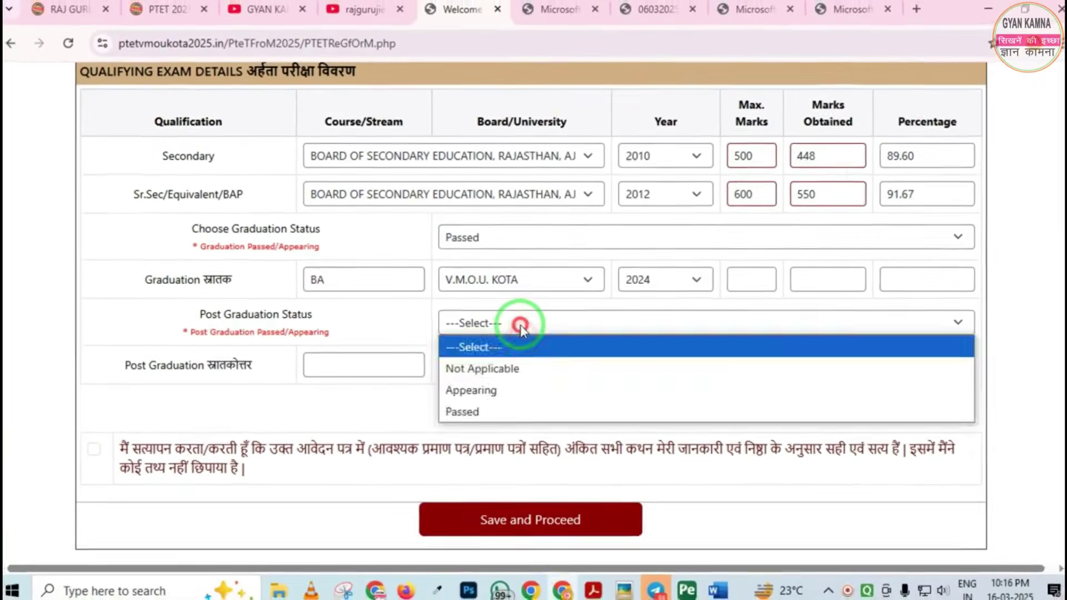
left_click(511, 370)
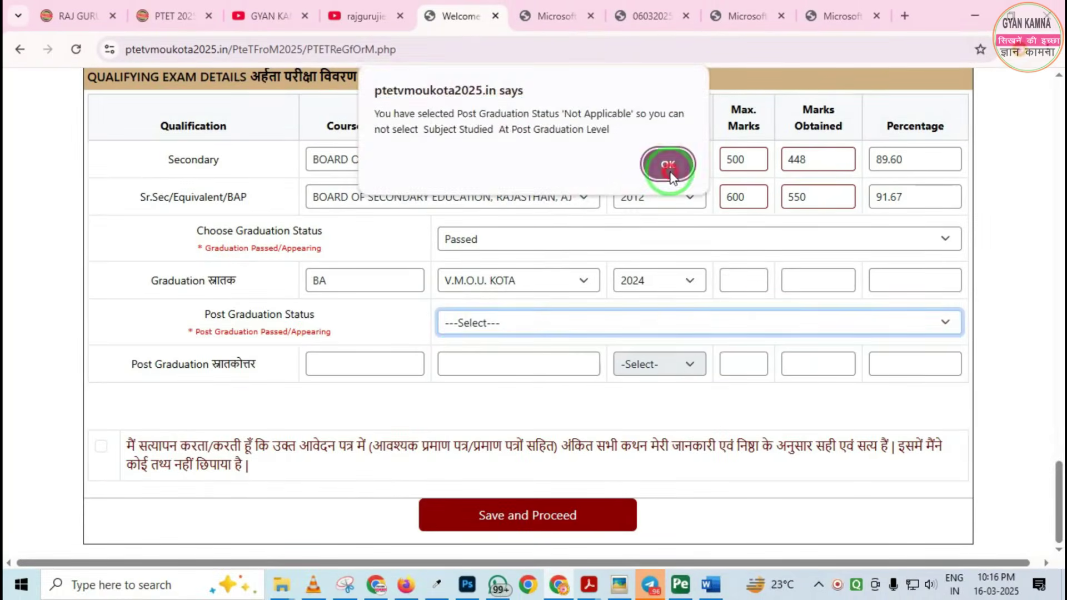
left_click(669, 166)
left_click(509, 232)
left_click(501, 283)
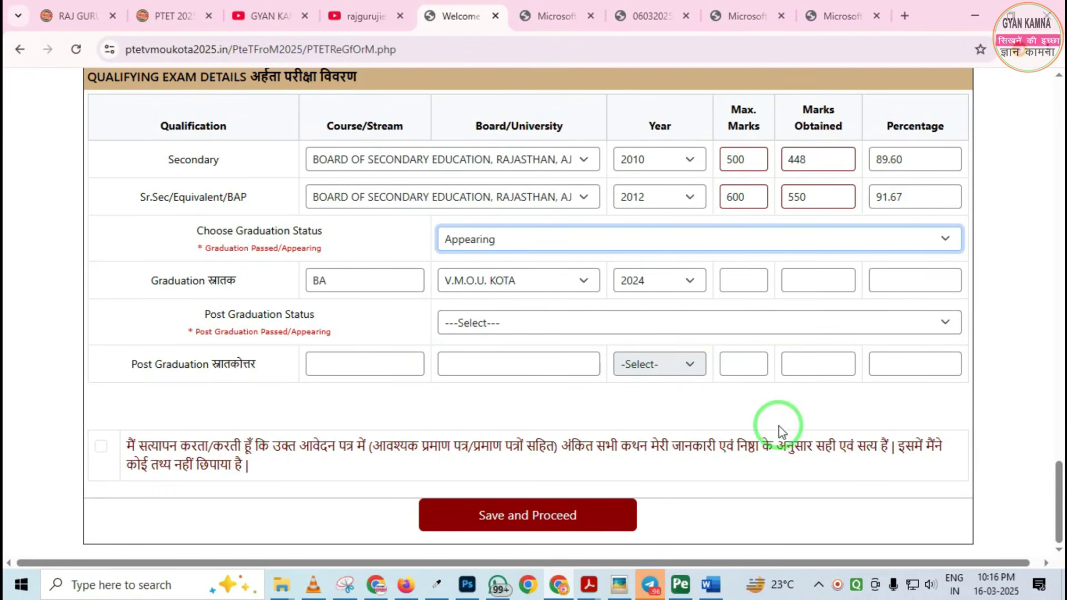
left_click(616, 419)
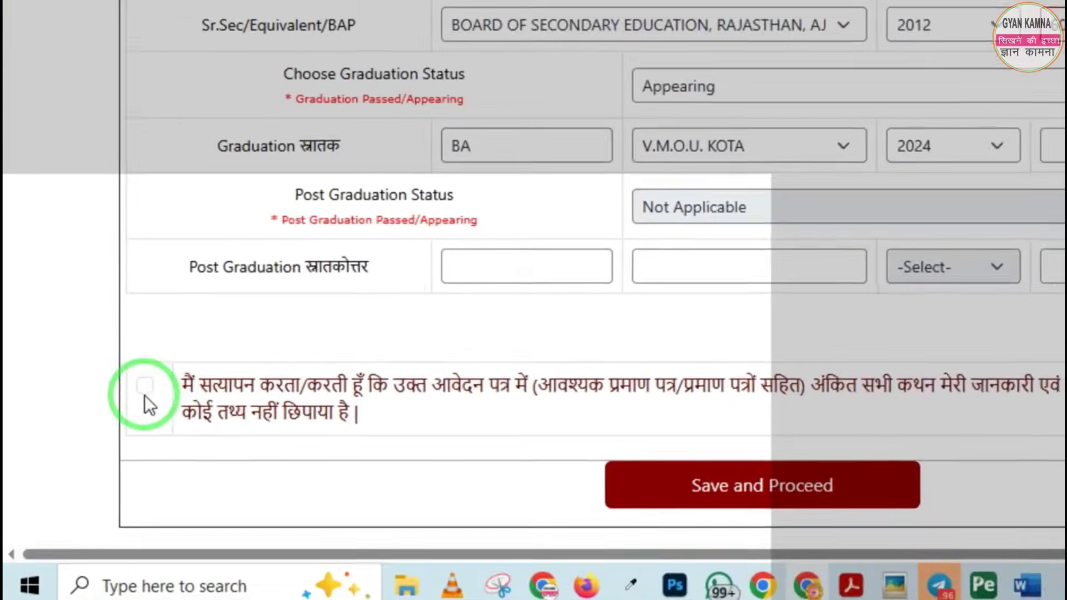
Accept the declaration that all details are true and try to save and proceed with the application
left_click(100, 446)
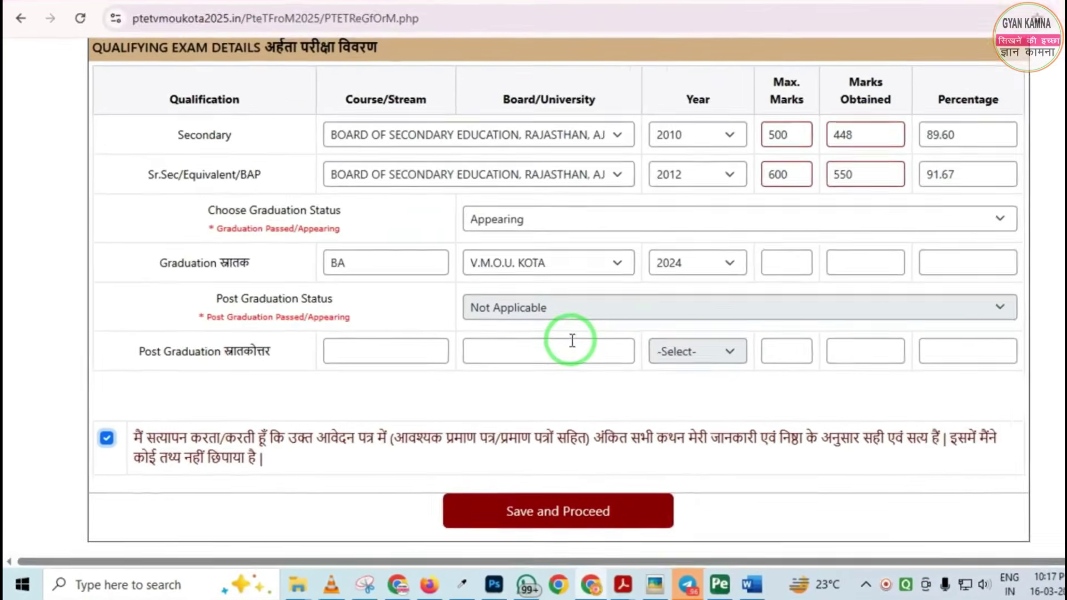
left_click(556, 510)
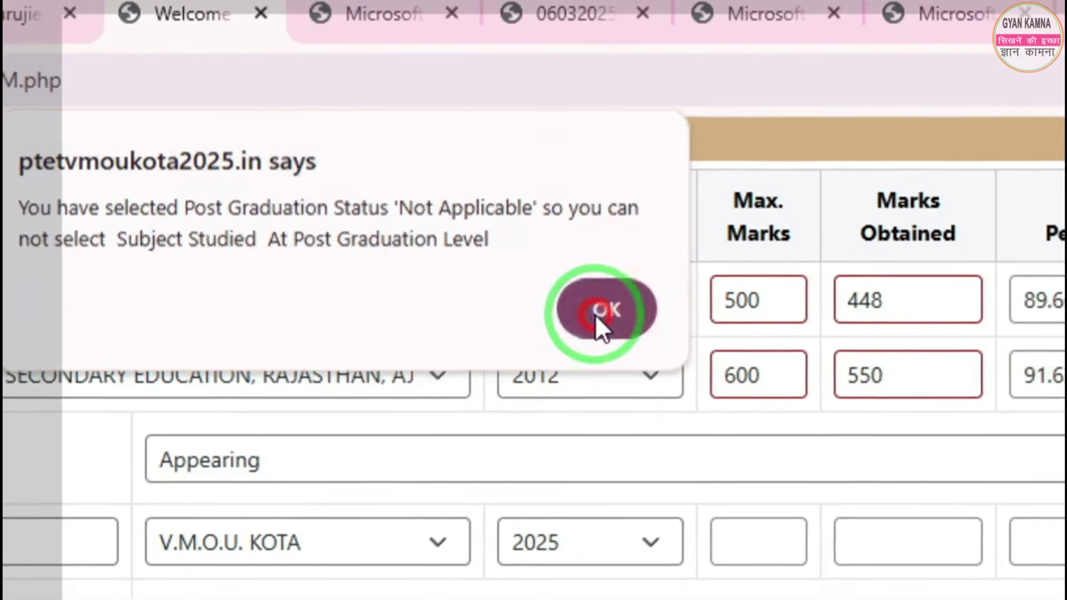
left_click(659, 319)
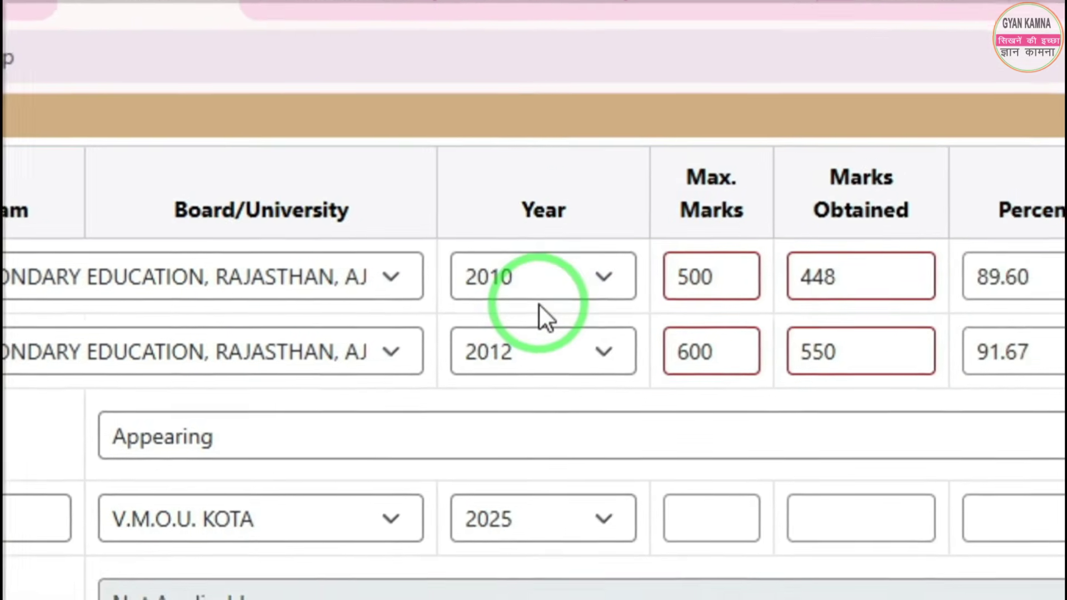
Clear the post-graduation PG Subject by resetting it to --Select--
scroll(753, 355, "up", 8)
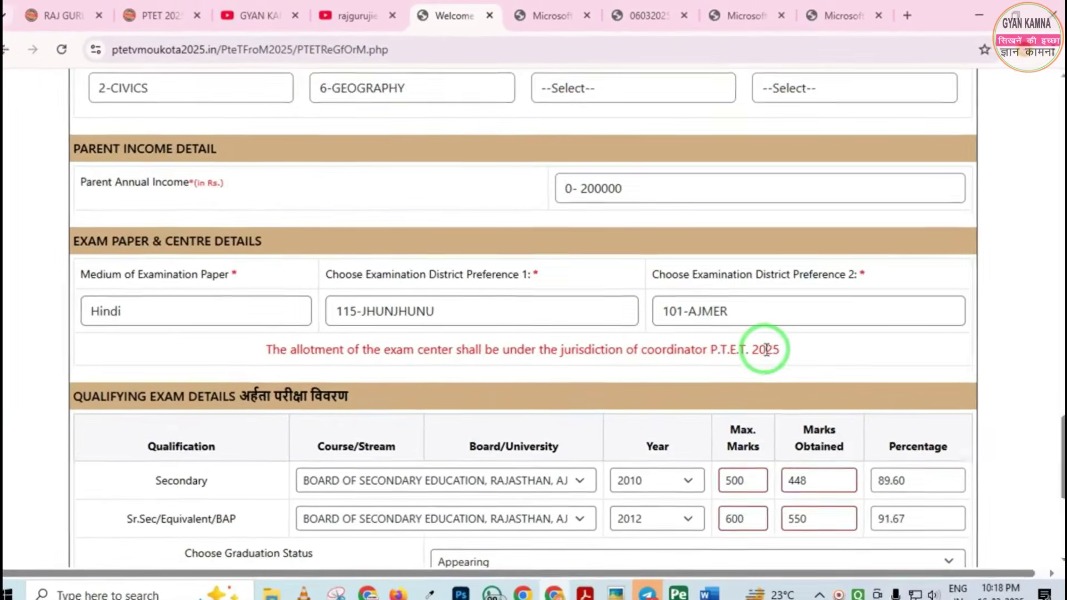
scroll(747, 317, "up", 2)
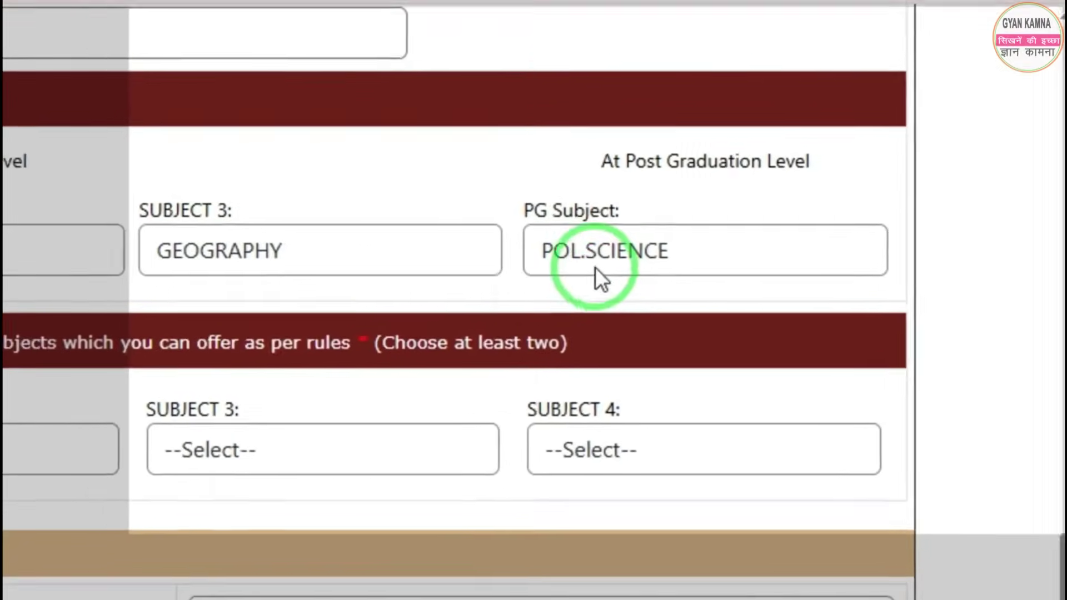
left_click(787, 216)
left_click(558, 324)
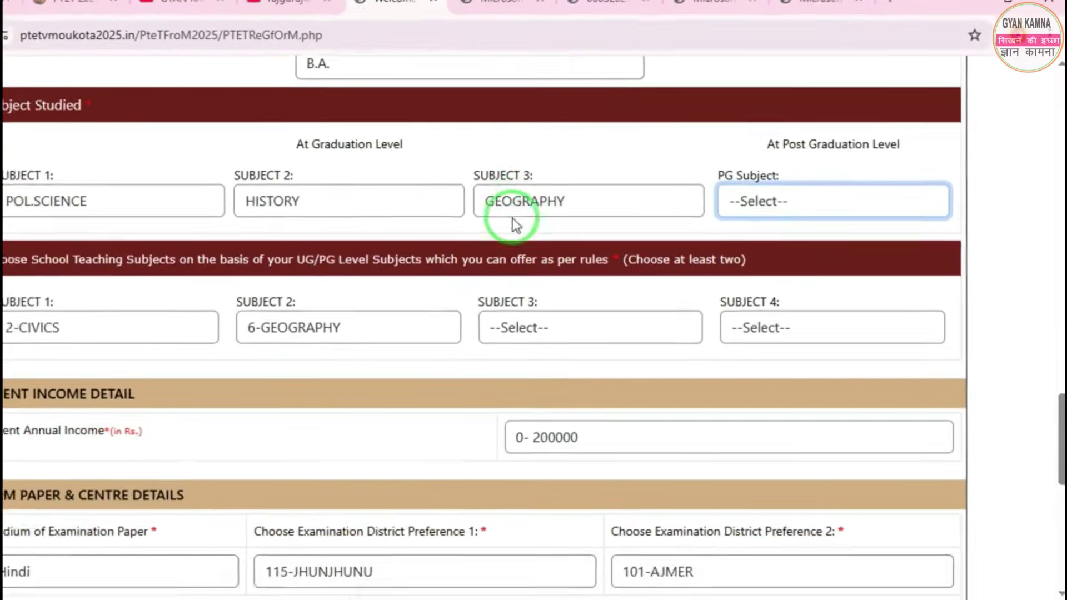
Save the application, confirm the verification notice and make the final submission, declining to store the address in the browser
scroll(535, 311, "down", 10)
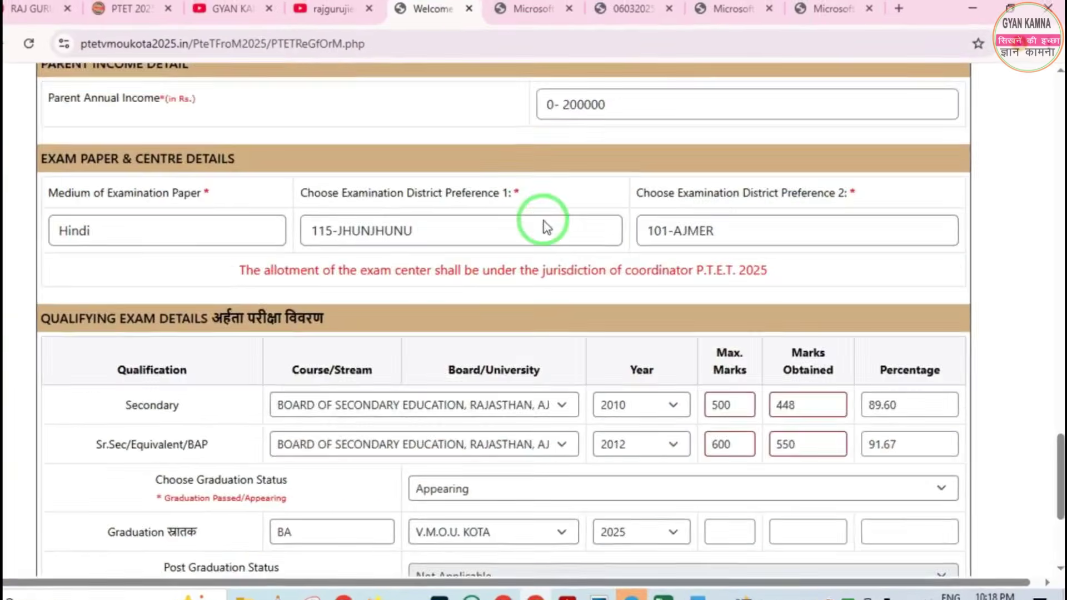
left_click(525, 522)
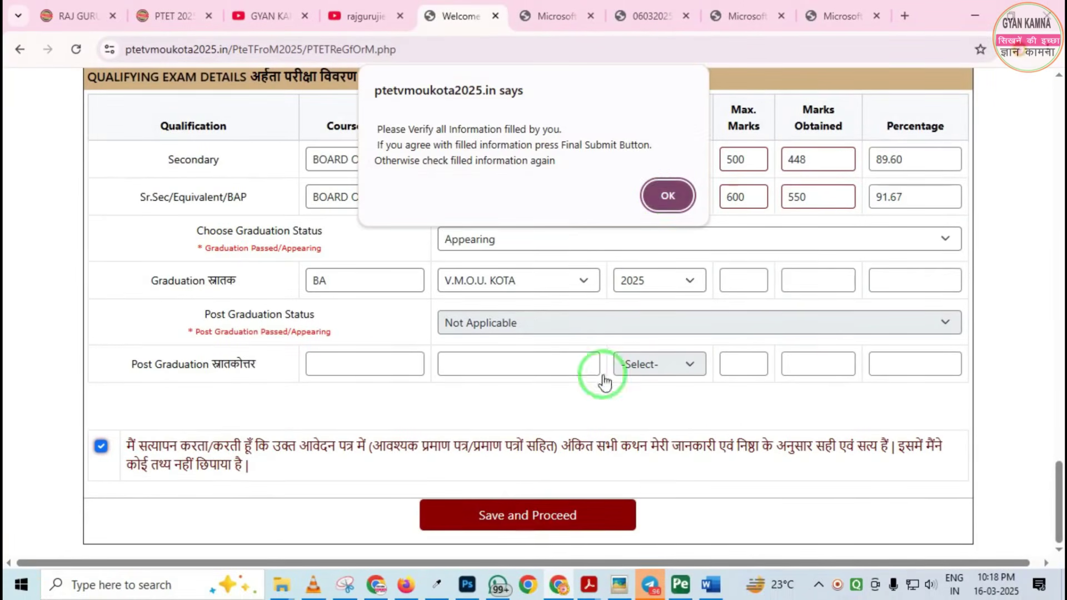
left_click(653, 196)
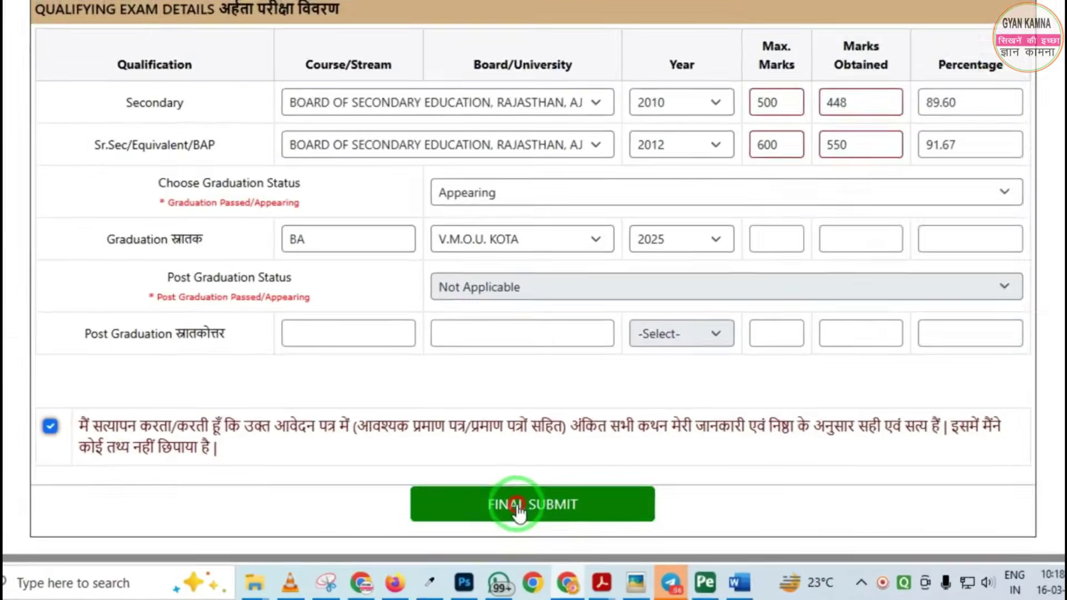
left_click(536, 453)
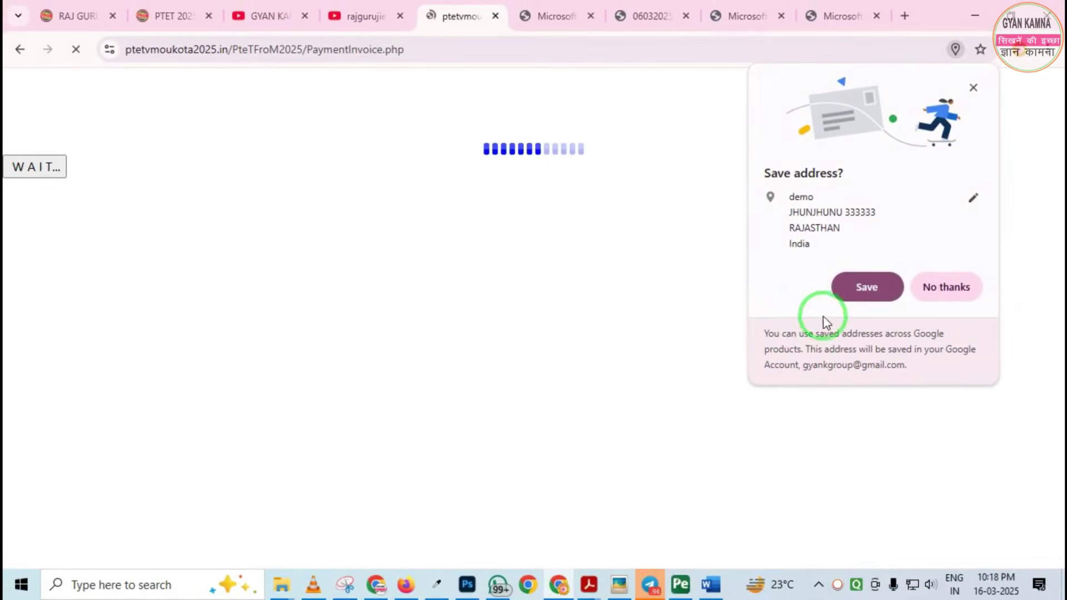
left_click(948, 289)
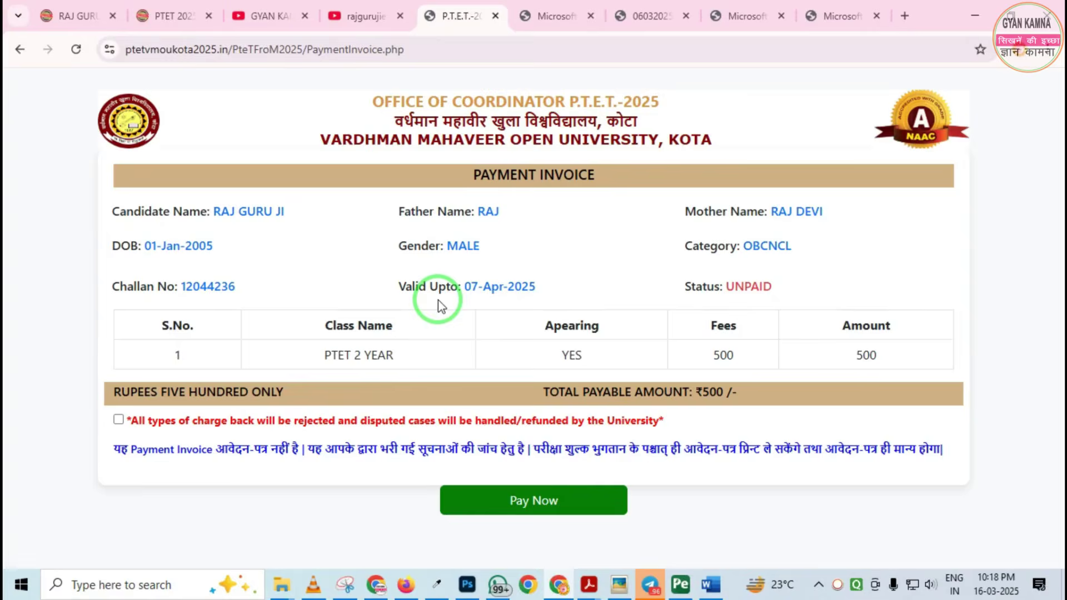
mouse_move(48, 145)
left_mouse_down()
mouse_move(369, 364)
mouse_move(924, 412)
mouse_move(977, 429)
left_mouse_up()
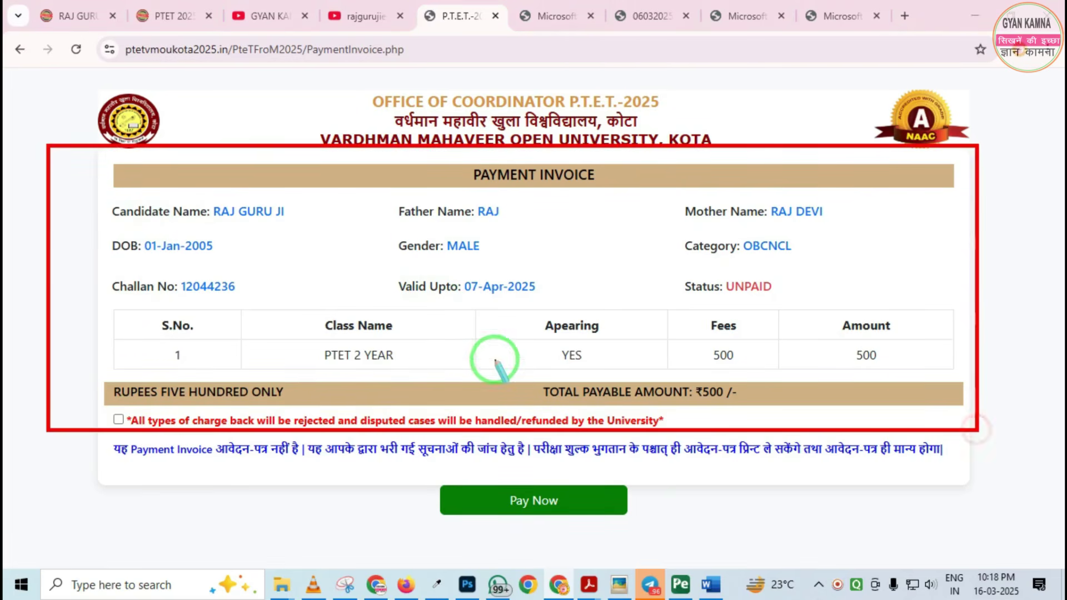
mouse_move(679, 292)
left_mouse_down()
mouse_move(838, 376)
mouse_move(953, 389)
left_mouse_up()
left_click_drag(439, 455, 494, 536)
left_click_drag(560, 548, 567, 578)
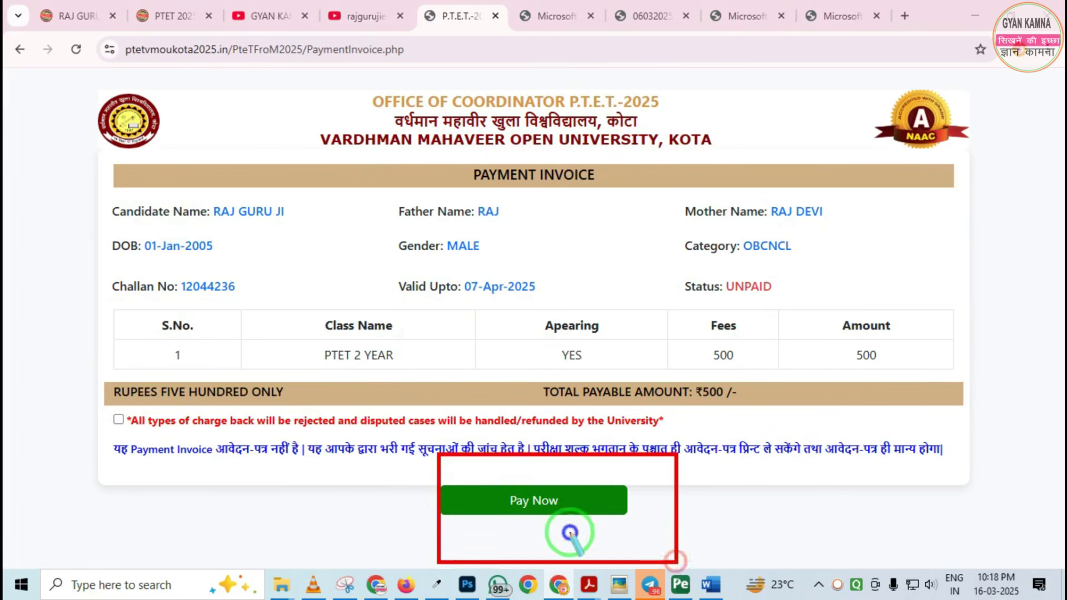
Accept the charge-back declaration on the payment invoice and proceed to the payment gateway, dismissing the Quick Heal Safe Banking offer
left_click(522, 507)
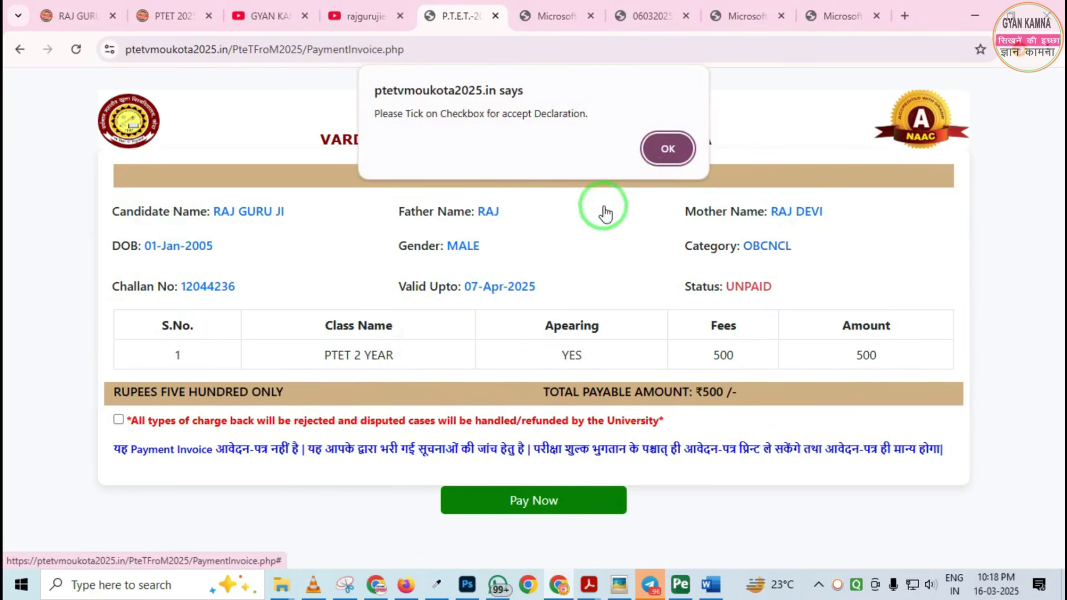
left_click(668, 149)
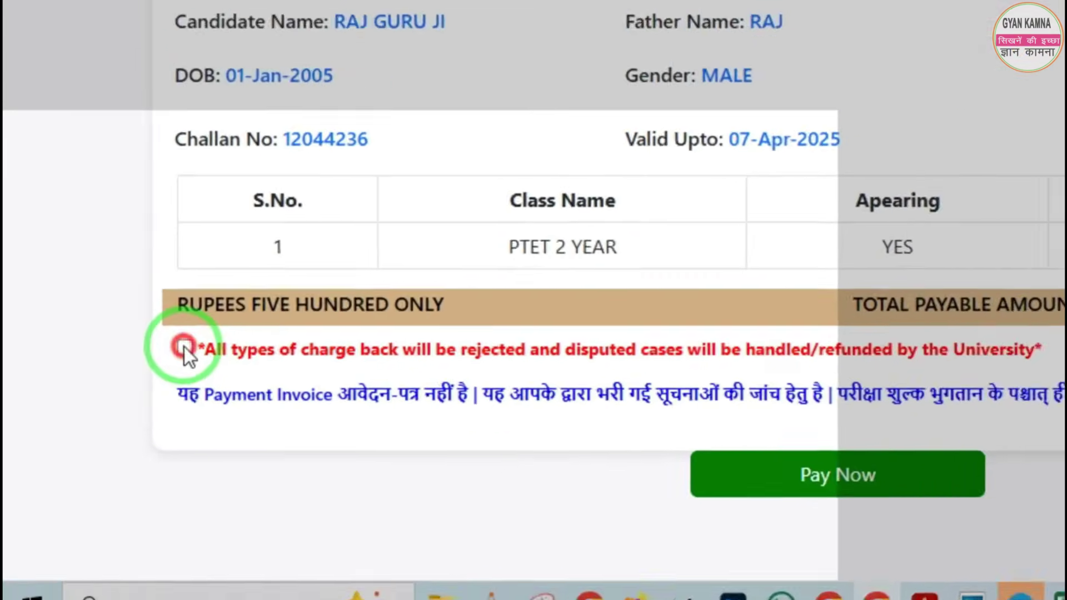
left_click(118, 419)
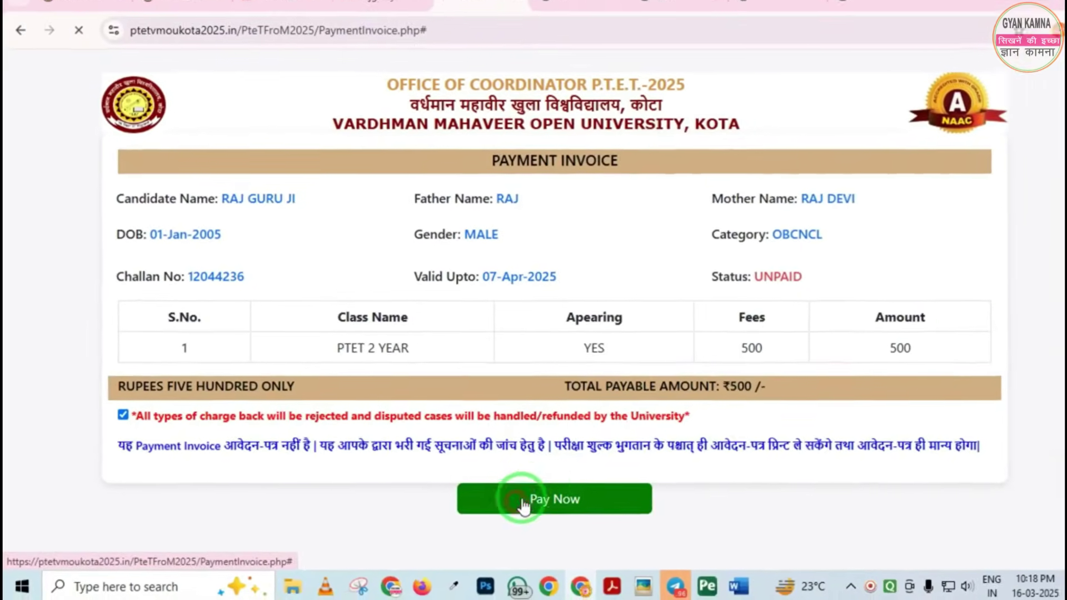
left_click(954, 469)
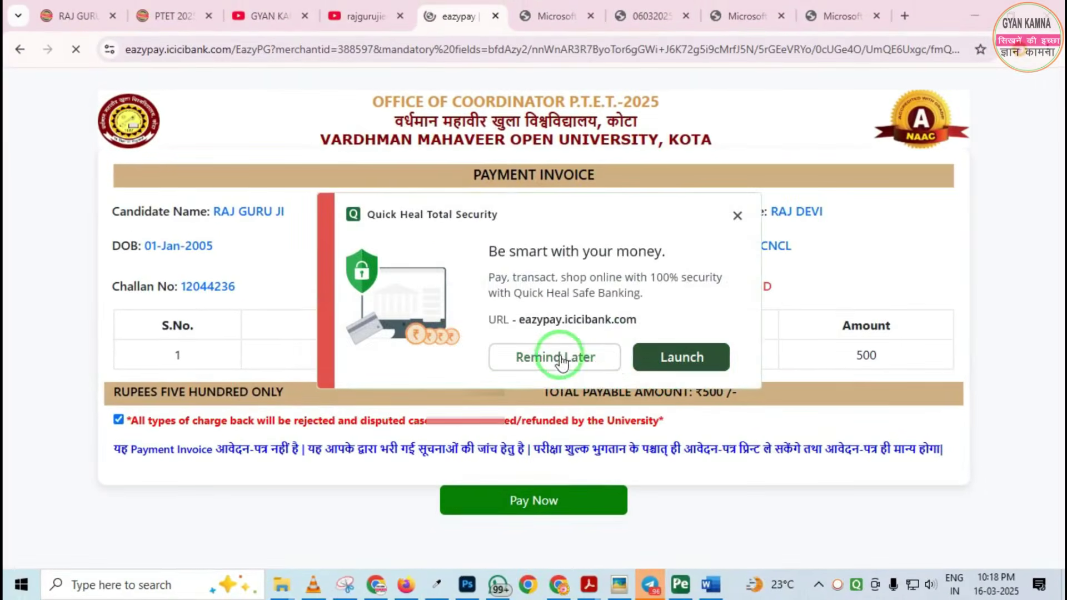
left_click(737, 217)
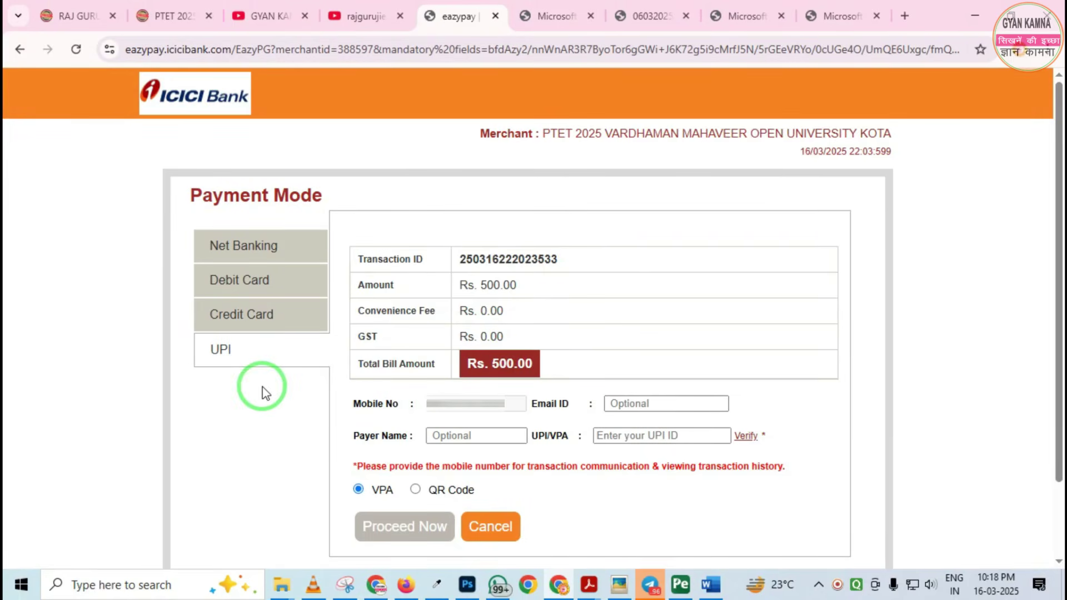
left_click_drag(135, 162, 410, 442)
mouse_move(165, 203)
left_mouse_down()
mouse_move(233, 252)
mouse_move(292, 250)
left_mouse_up()
left_click_drag(201, 271, 334, 314)
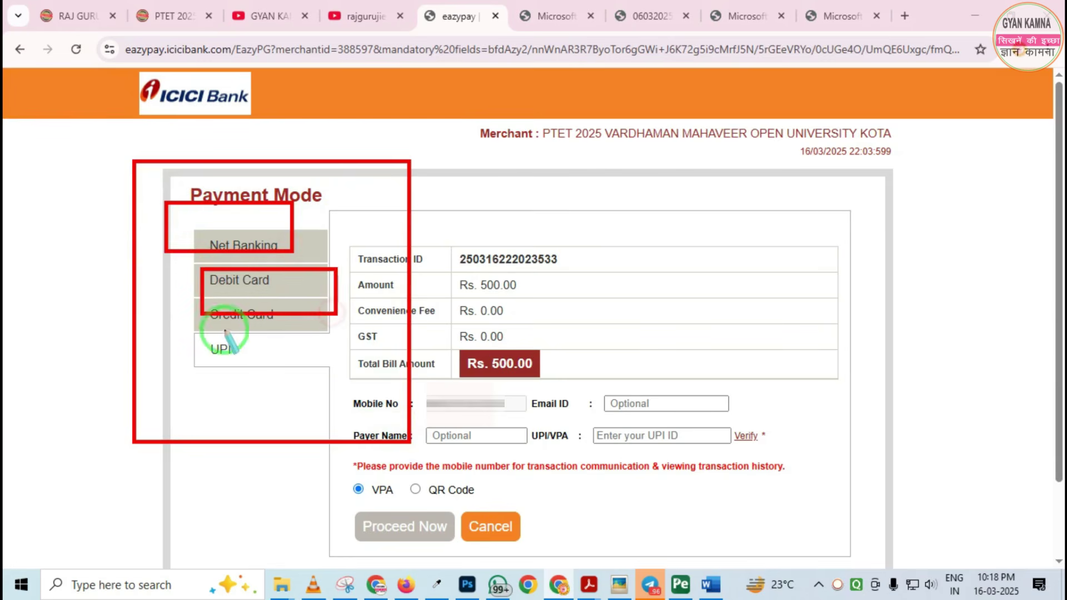
left_click_drag(192, 345, 310, 416)
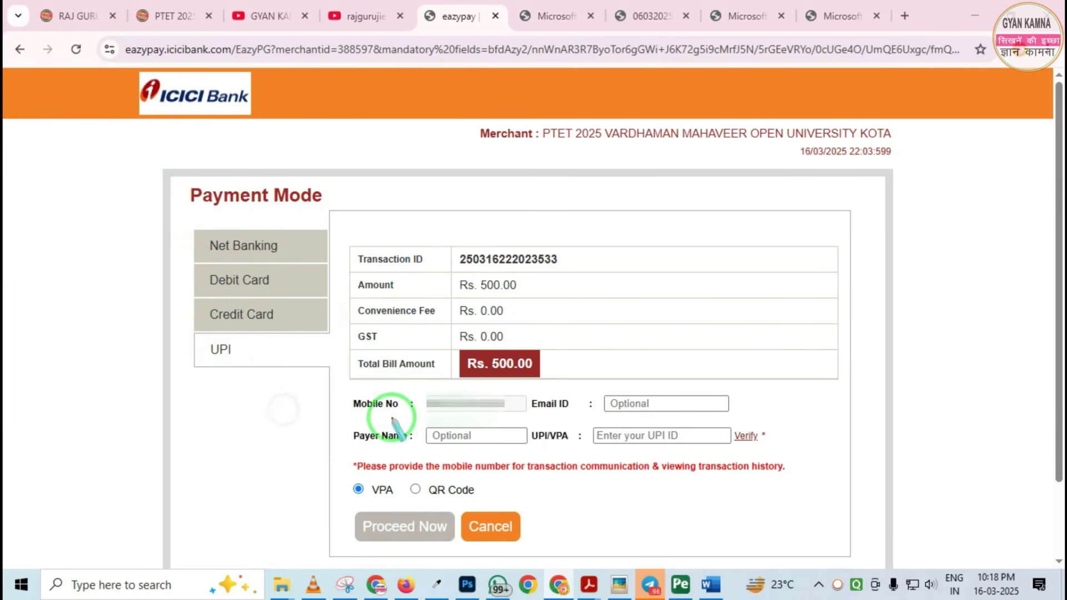
left_click_drag(185, 329, 269, 389)
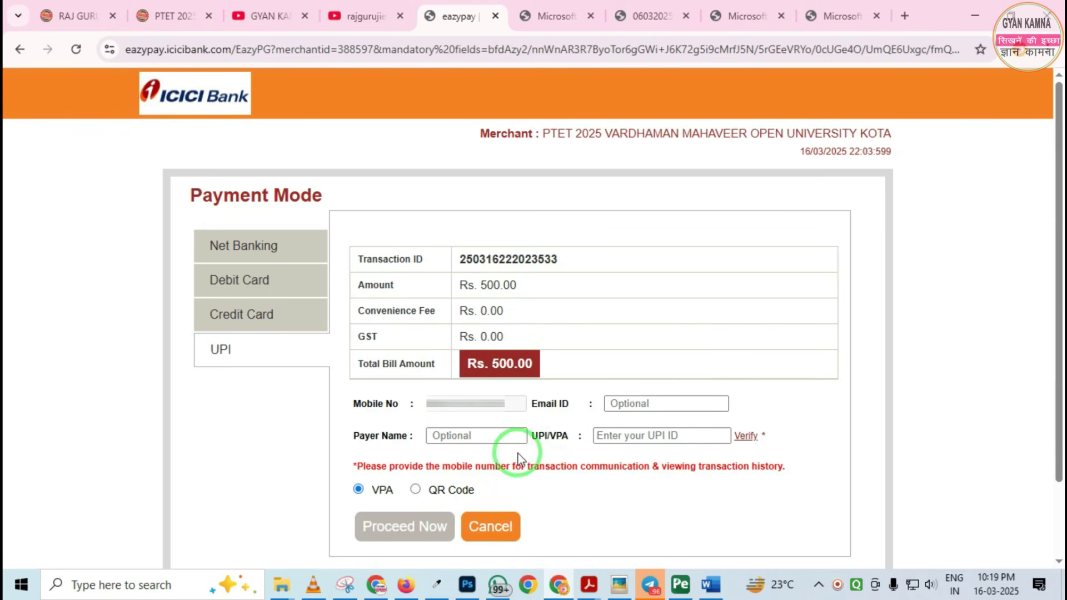
left_click_drag(327, 480, 721, 563)
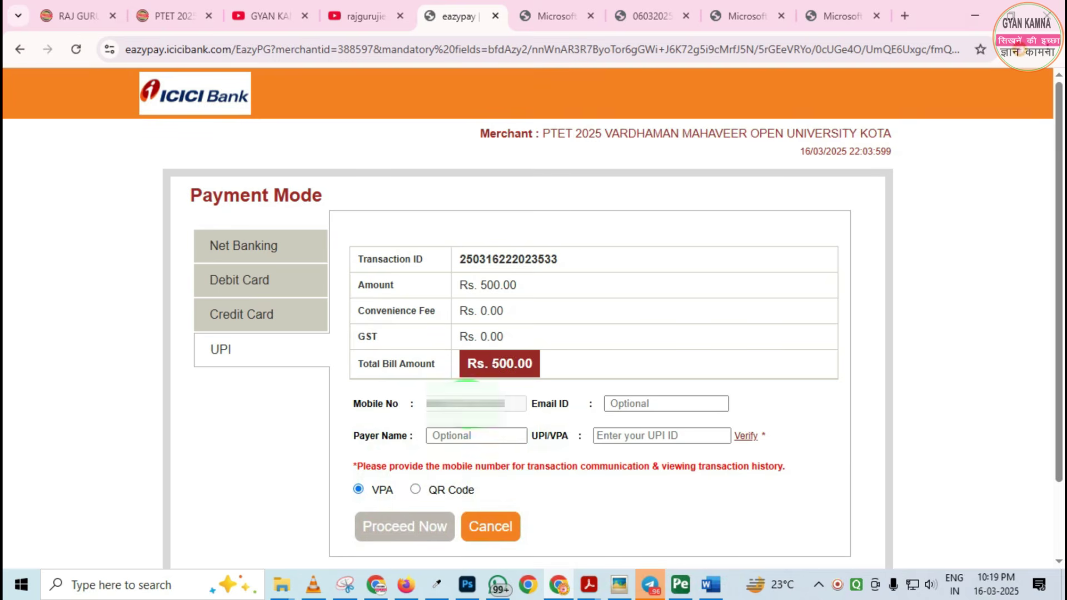
left_click_drag(518, 418, 700, 458)
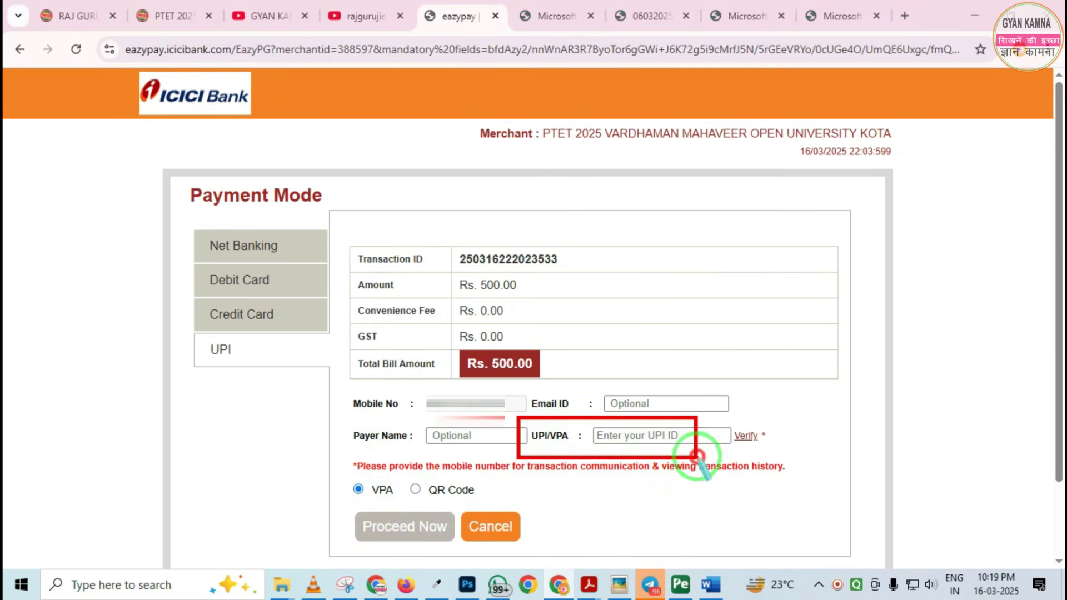
mouse_move(333, 457)
left_mouse_down()
mouse_move(396, 529)
mouse_move(401, 514)
left_mouse_up()
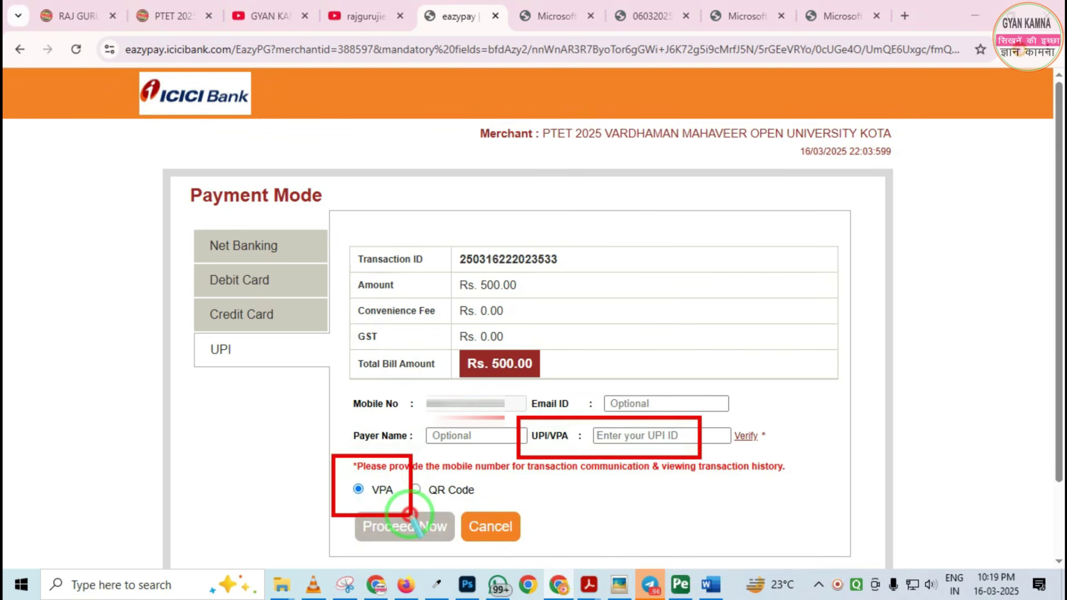
mouse_move(531, 417)
left_mouse_down()
mouse_move(572, 472)
mouse_move(792, 477)
left_mouse_up()
left_click_drag(722, 424, 786, 469)
left_click(667, 448)
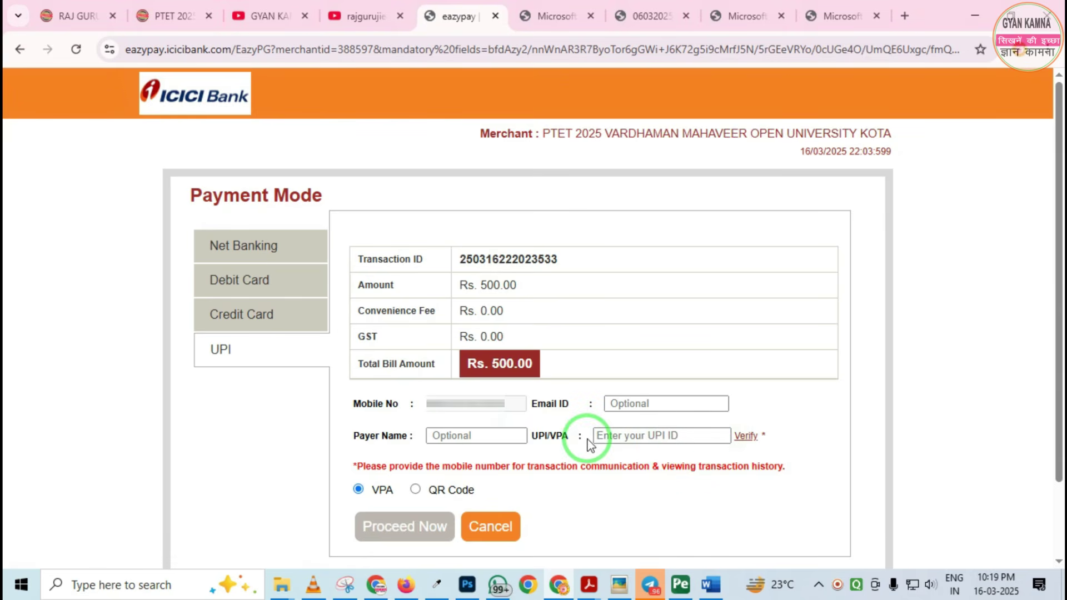
Choose QR Code as the UPI payment method and proceed to generate the payment code
left_click(416, 490)
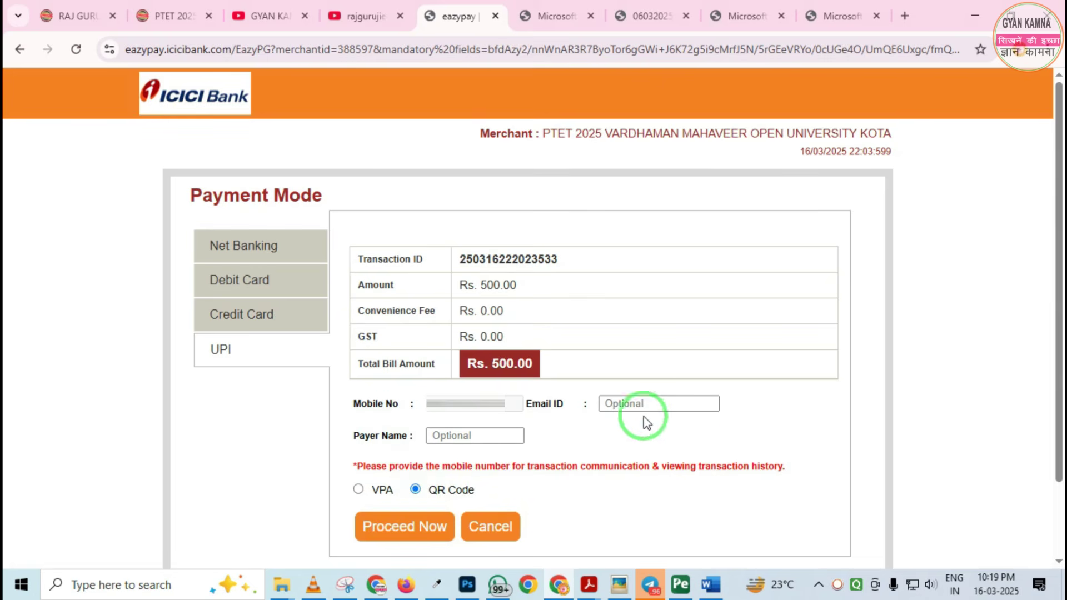
mouse_move(399, 385)
left_mouse_down()
mouse_move(556, 424)
mouse_move(746, 425)
left_mouse_up()
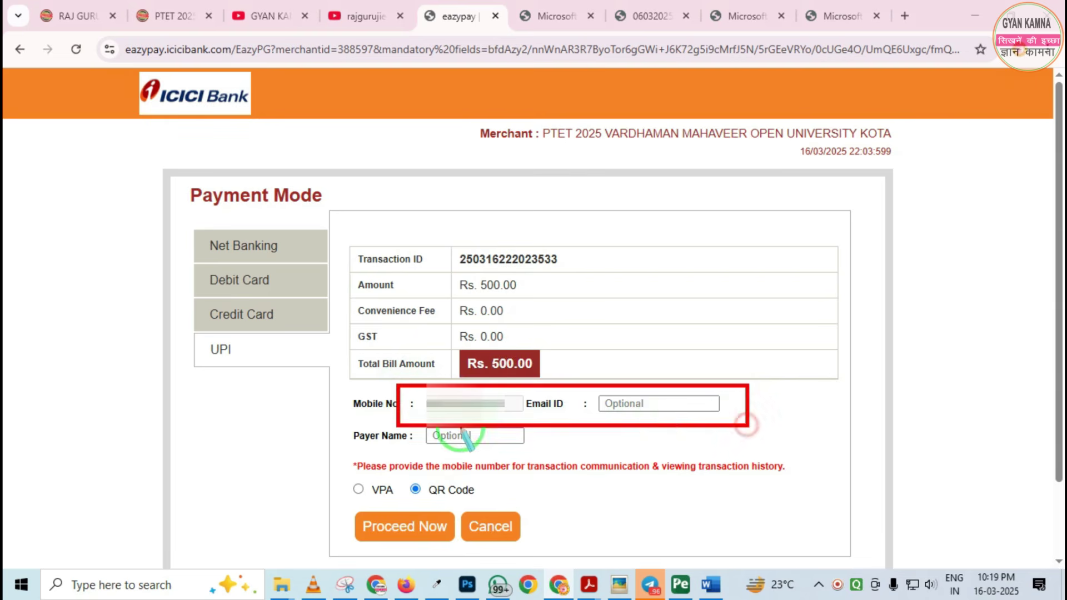
left_click_drag(406, 428, 624, 452)
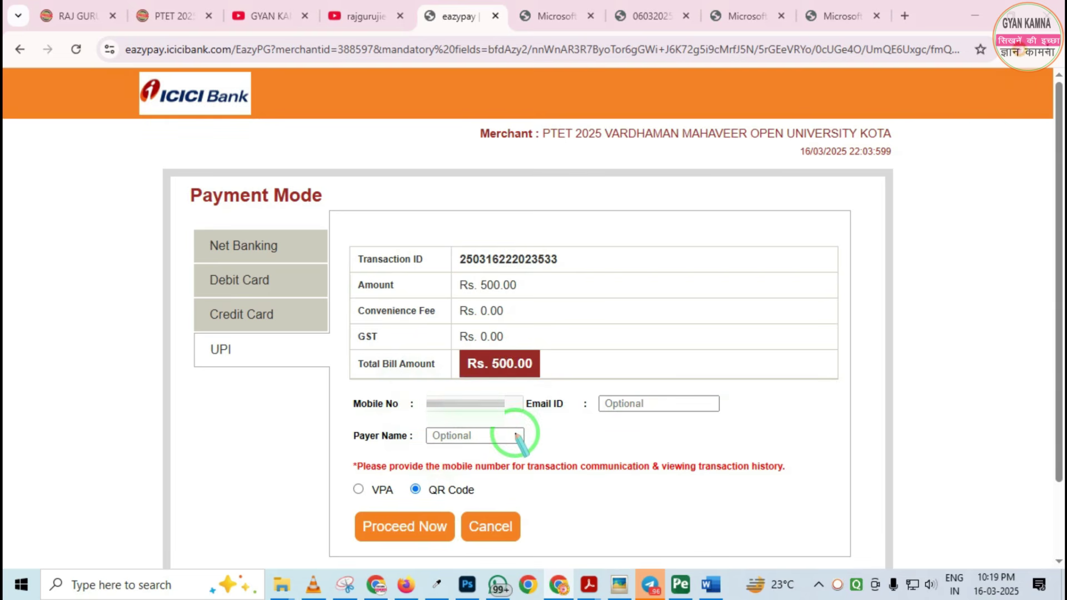
mouse_move(389, 387)
left_mouse_down()
mouse_move(422, 469)
mouse_move(554, 468)
left_mouse_up()
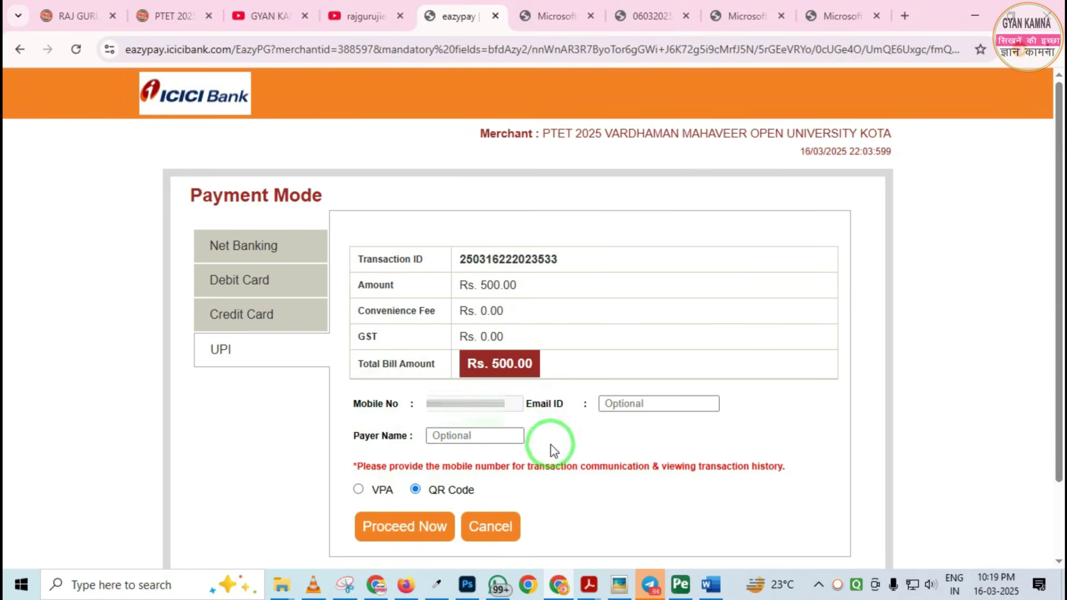
left_click(408, 528)
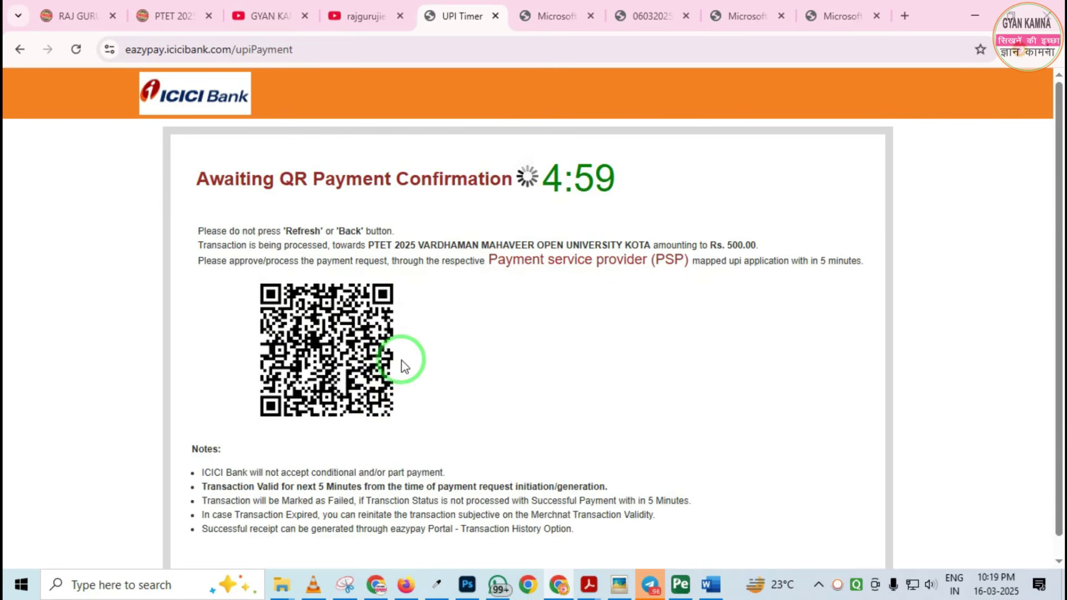
mouse_move(205, 234)
left_mouse_down()
mouse_move(258, 432)
mouse_move(479, 506)
left_mouse_up()
mouse_move(530, 135)
left_mouse_down()
mouse_move(602, 255)
mouse_move(705, 274)
left_mouse_up()
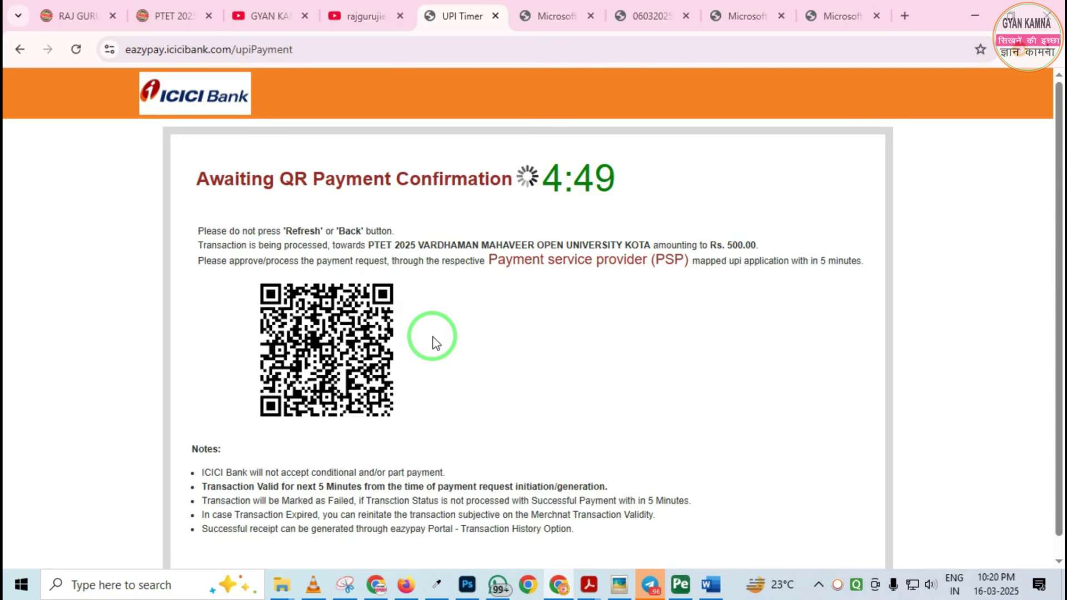
scroll(428, 345, "down", 1)
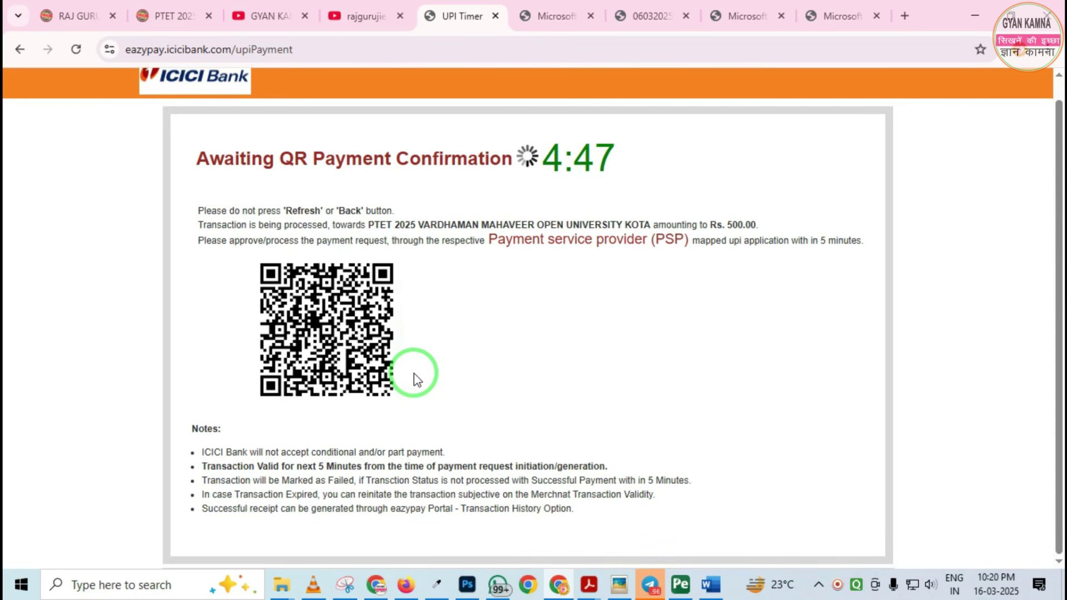
scroll(416, 379, "up", 1)
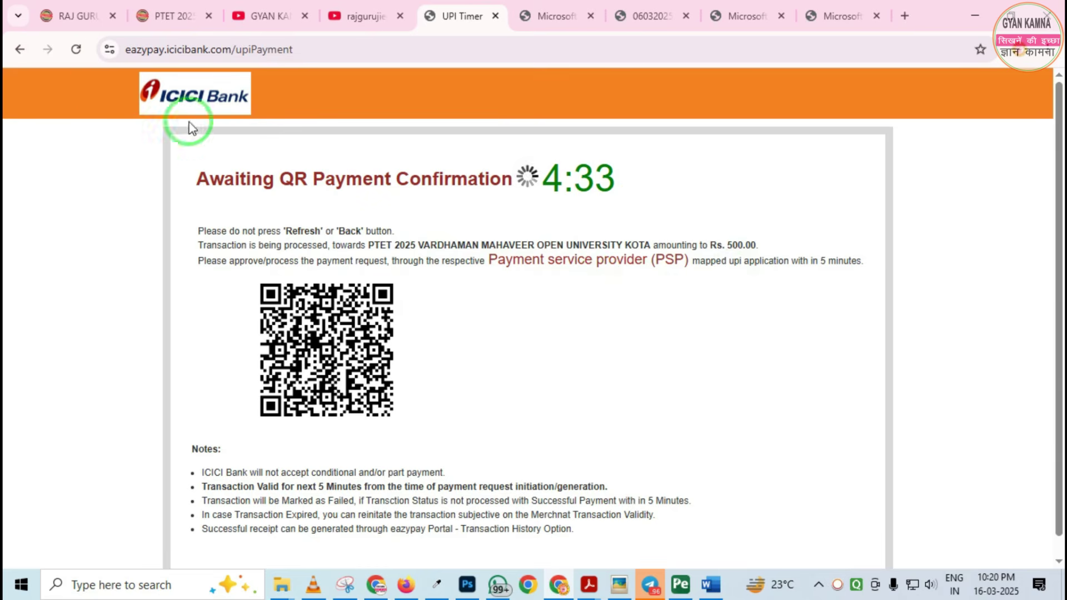
left_click(111, 51)
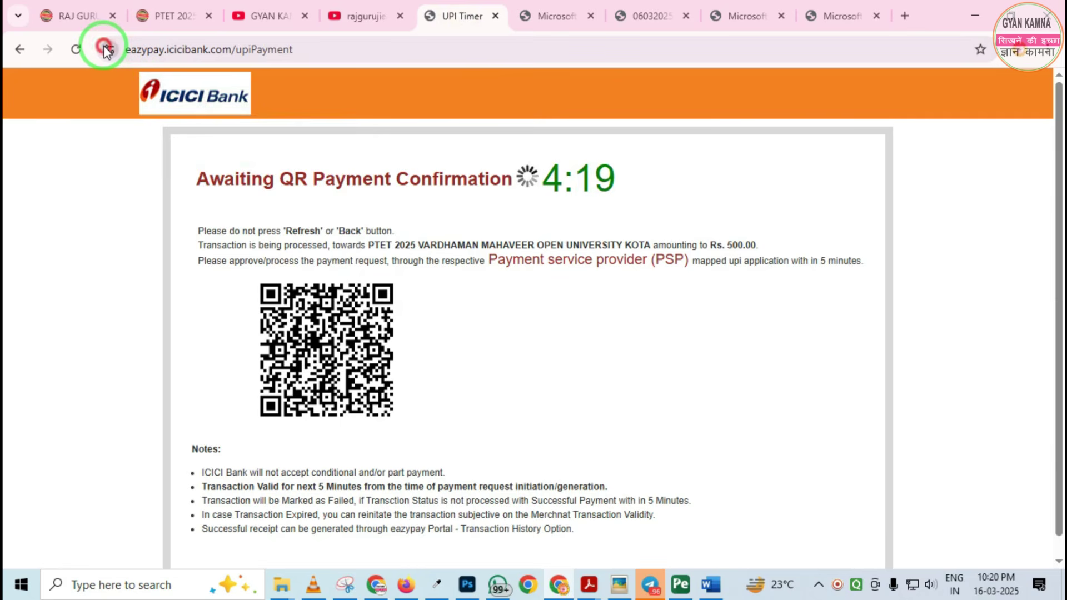
left_click(108, 50)
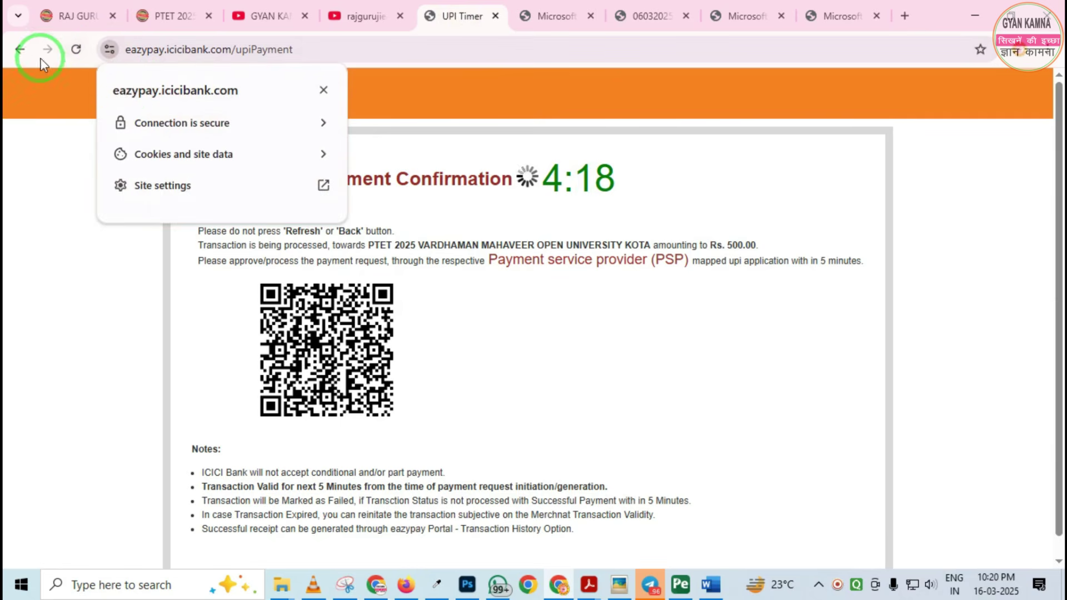
left_click(421, 81)
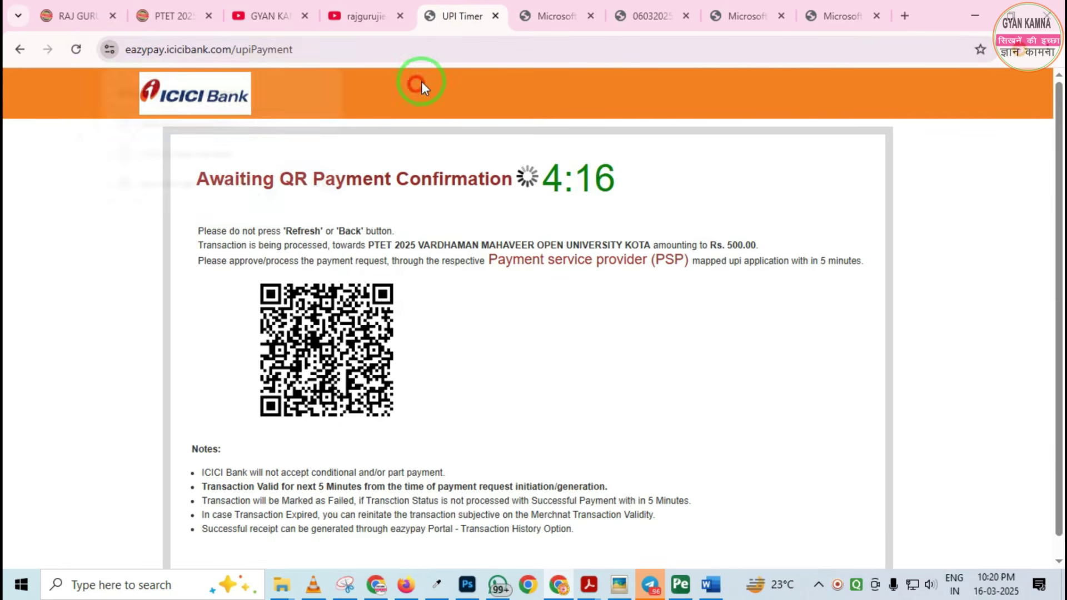
left_click(904, 16)
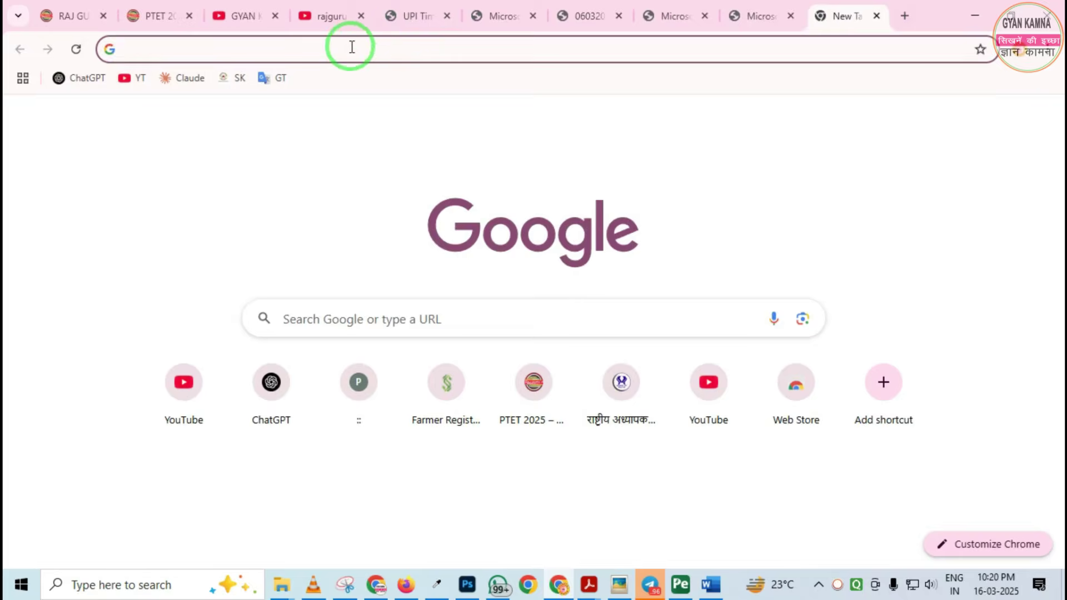
type("https://ptetvmoukota2025.in/")
key("Return")
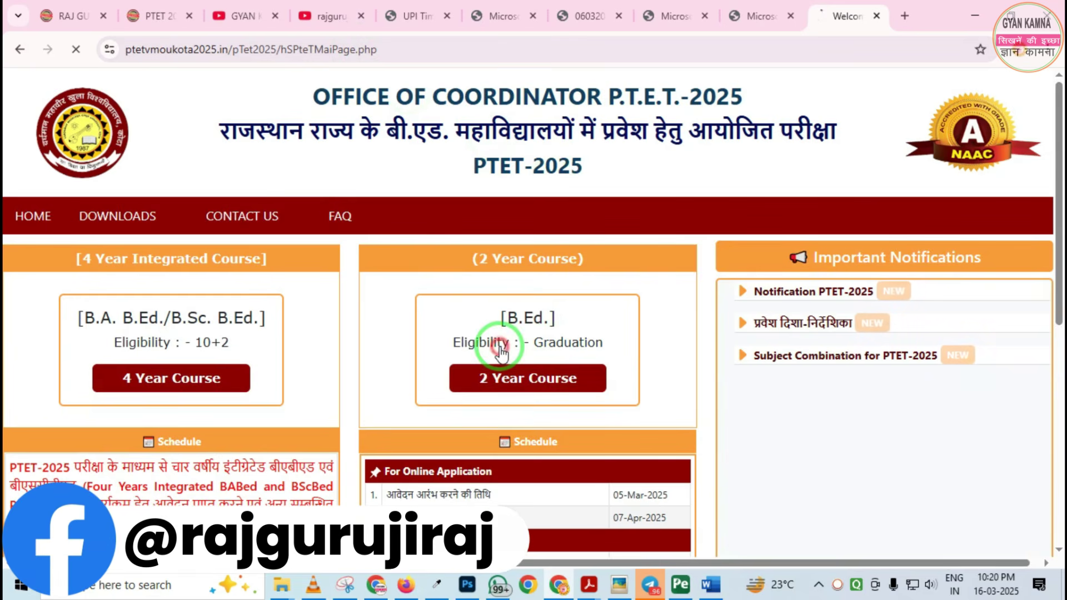
Open the 2 Year Course (B.Ed.) applicant page and go to its Search Form/Challan No page
left_click(508, 379)
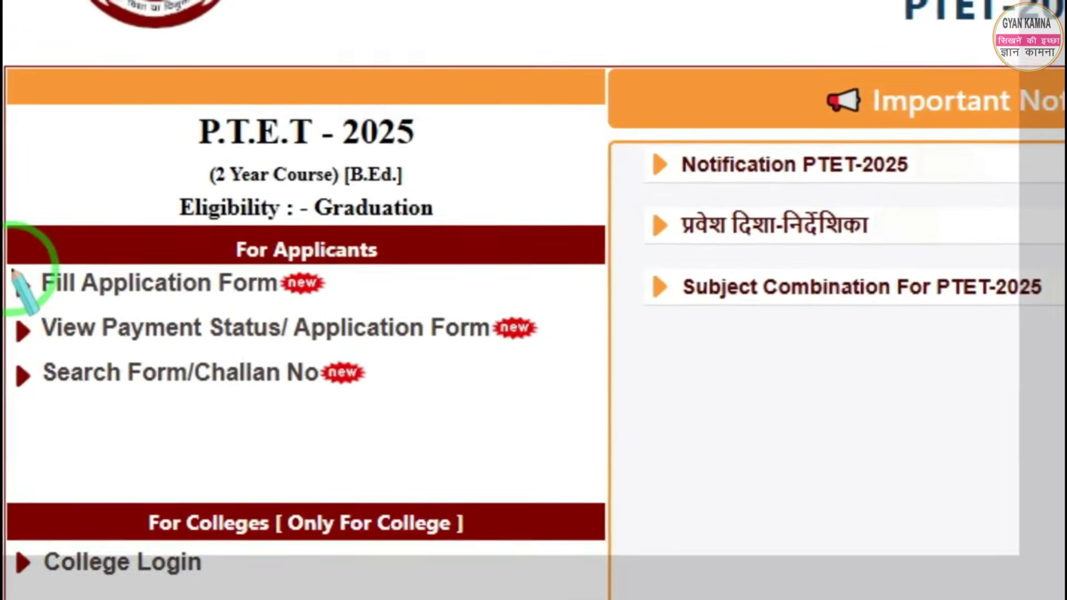
left_click_drag(7, 278, 210, 343)
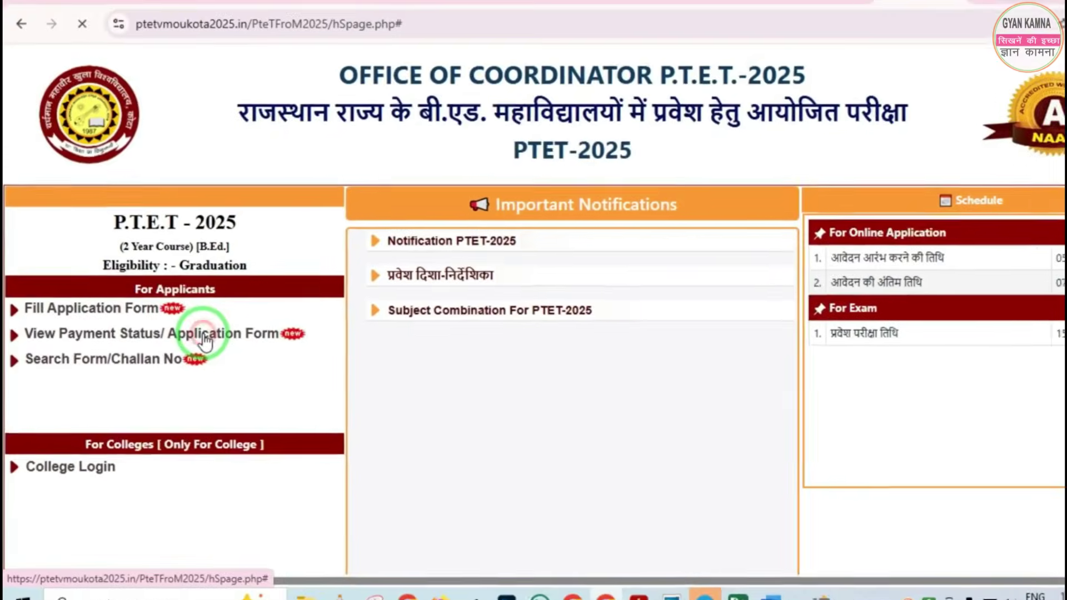
left_click(375, 322)
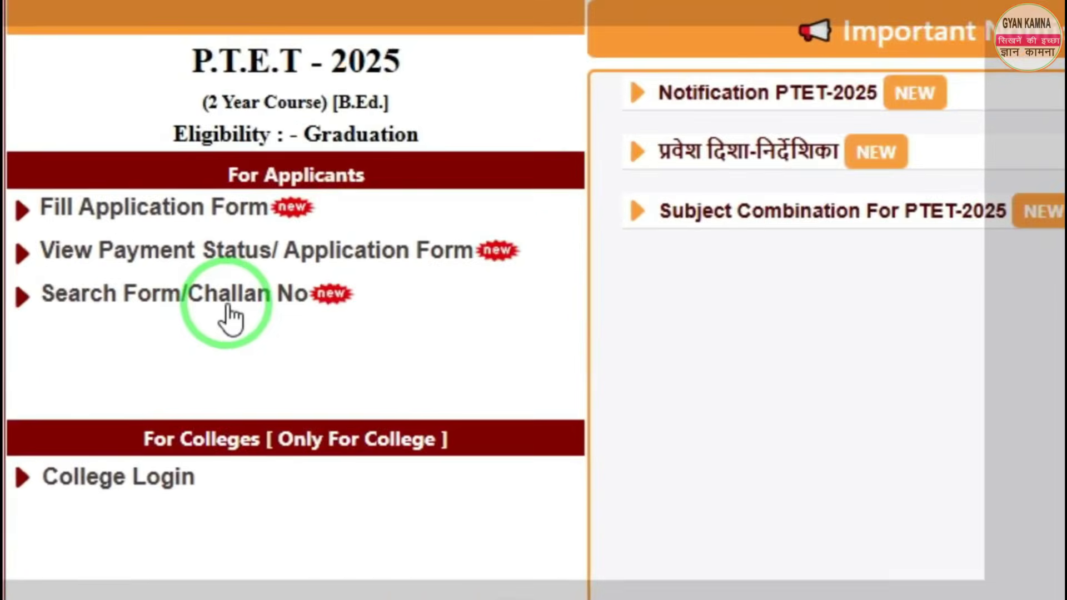
left_click(228, 316)
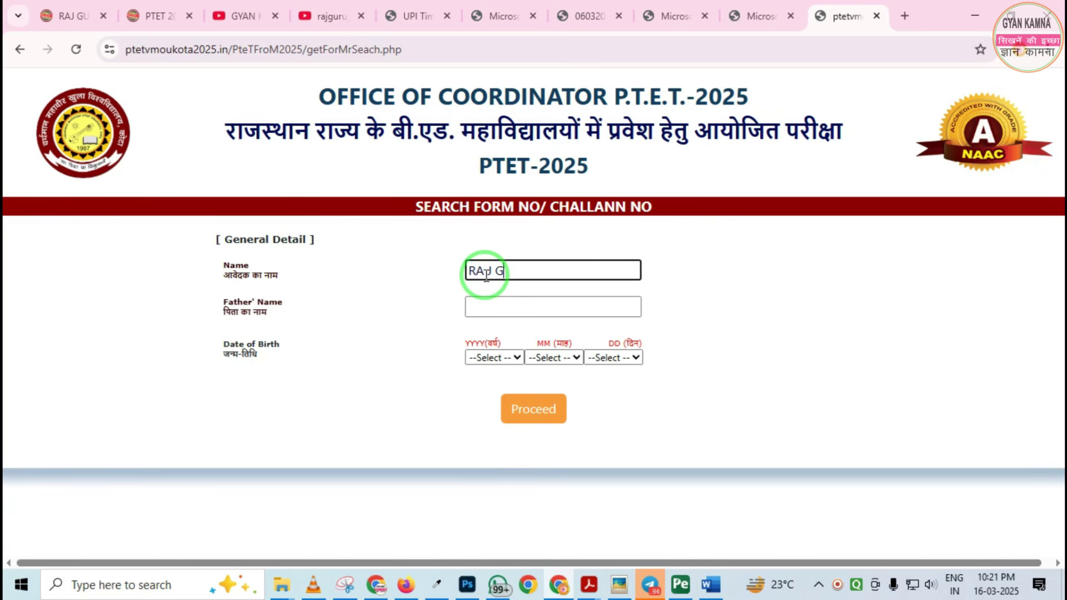
Search for the form/challan number using the applicant's name, father's name and date of birth
key("Tab")
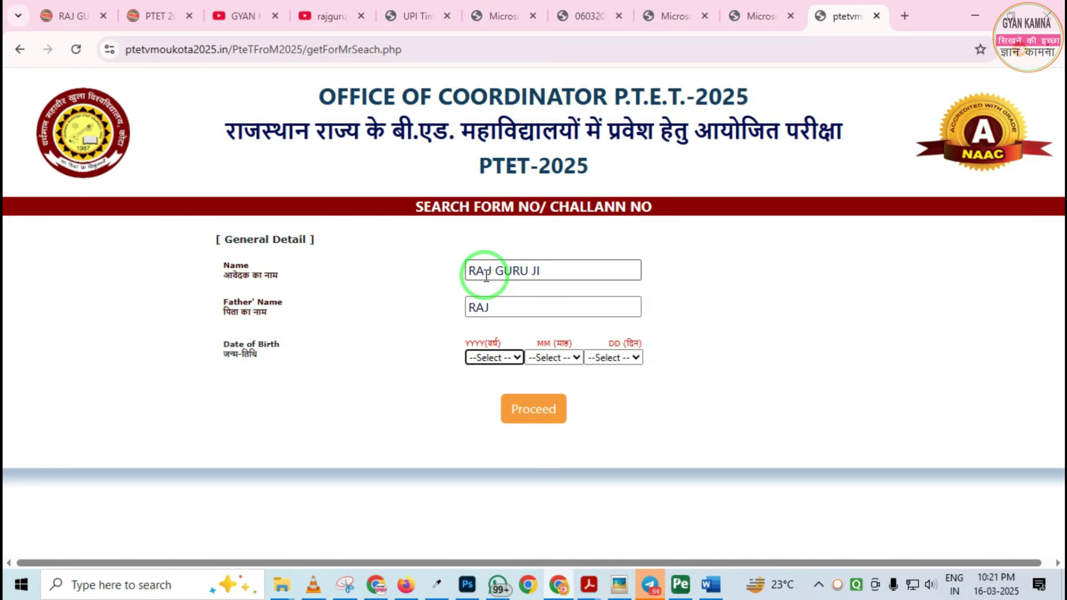
left_click(489, 357)
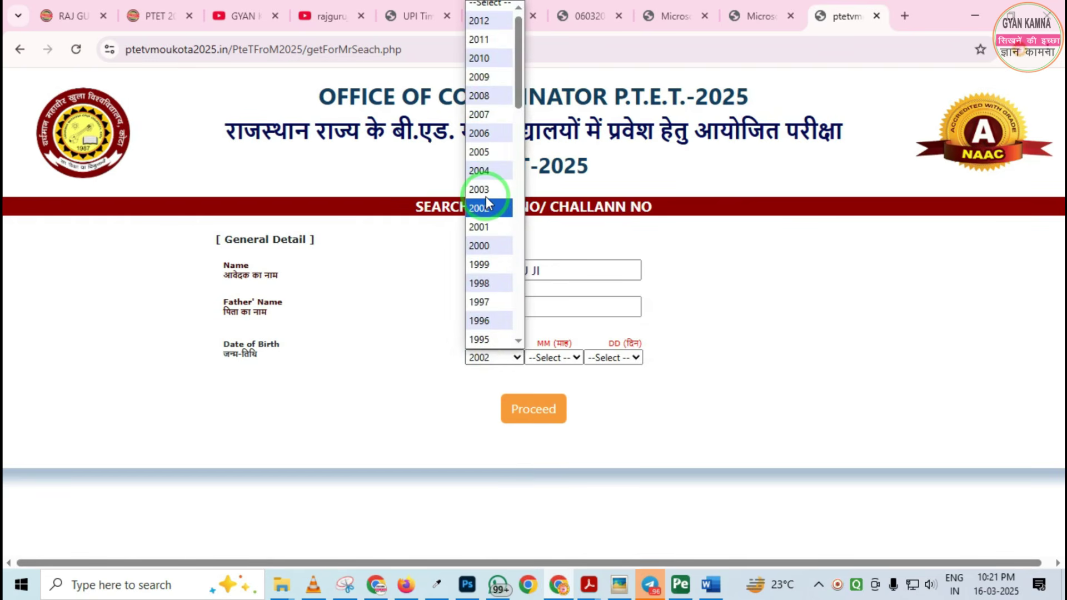
left_click(488, 152)
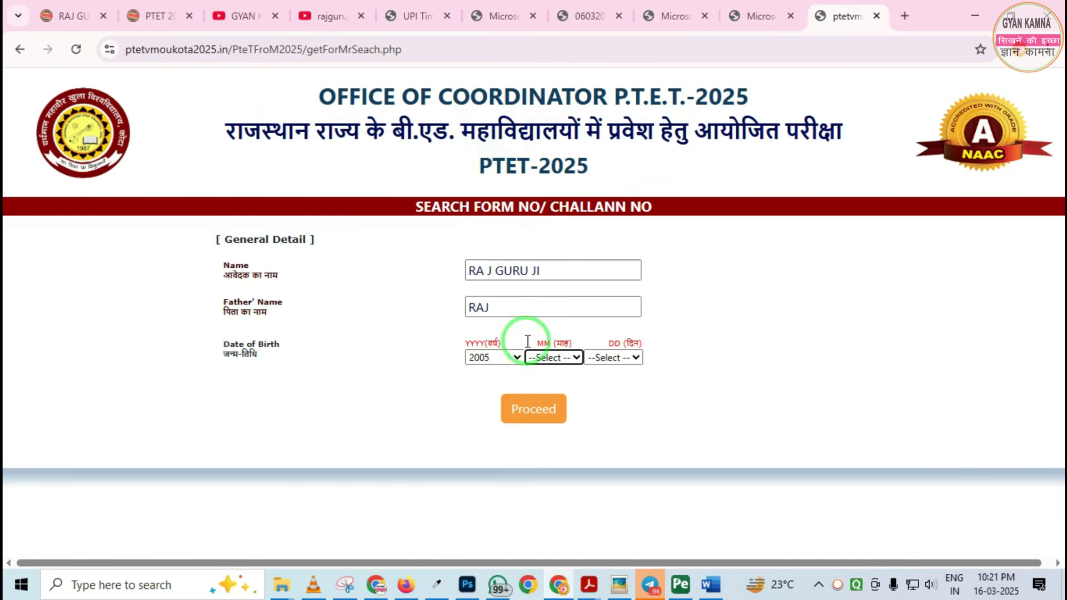
left_click(545, 356)
left_click(561, 151)
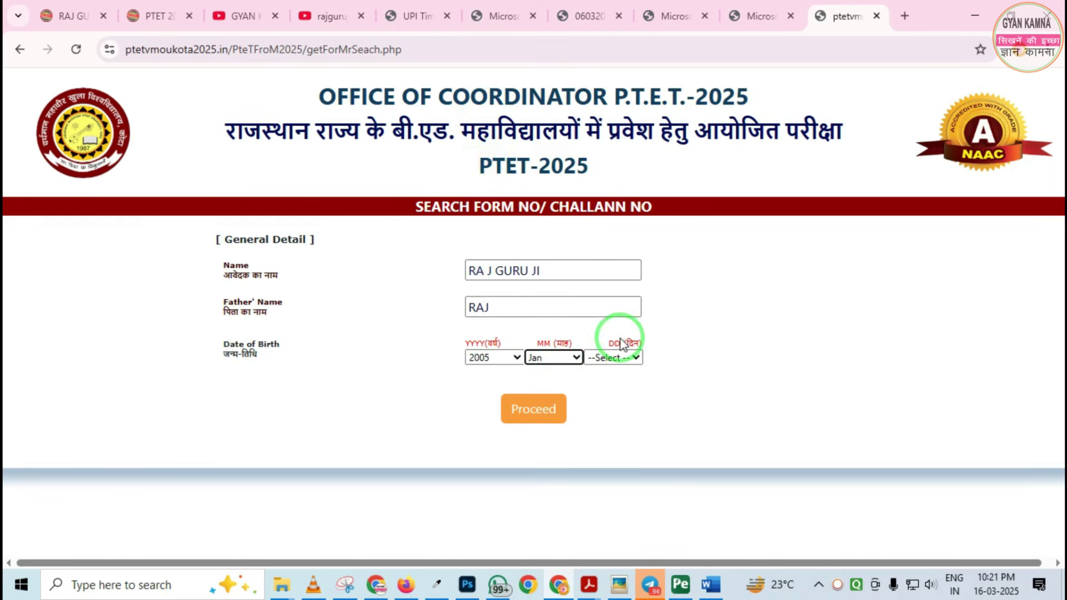
left_click(609, 358)
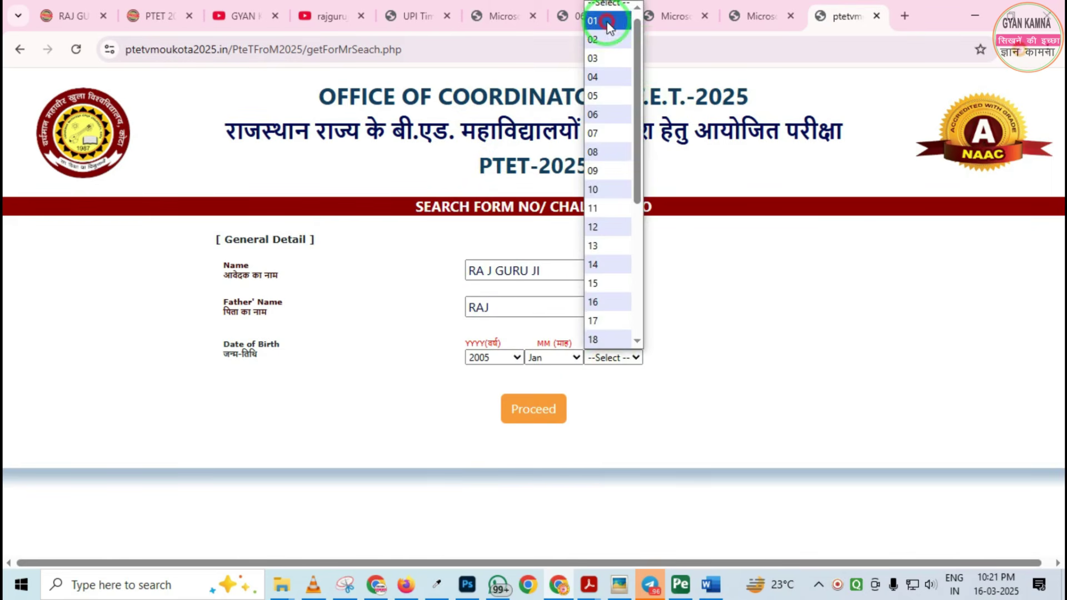
left_click(609, 22)
left_click(532, 408)
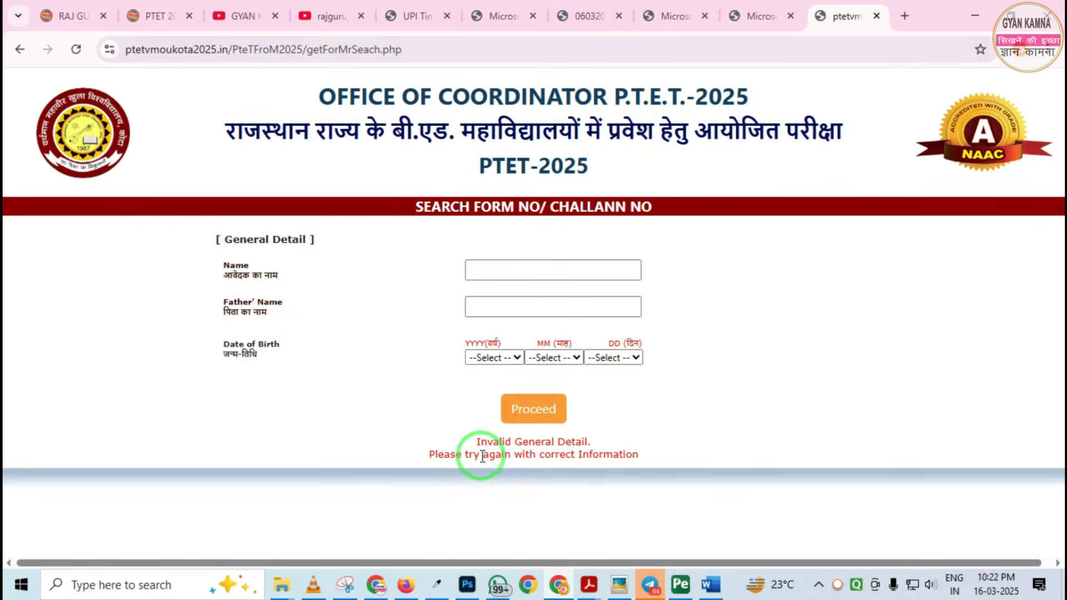
Leave the form/challan search and return to the 2 Year Course (B.Ed.) applicant page
mouse_move(374, 366)
left_mouse_down()
mouse_move(500, 529)
mouse_move(719, 511)
left_mouse_up()
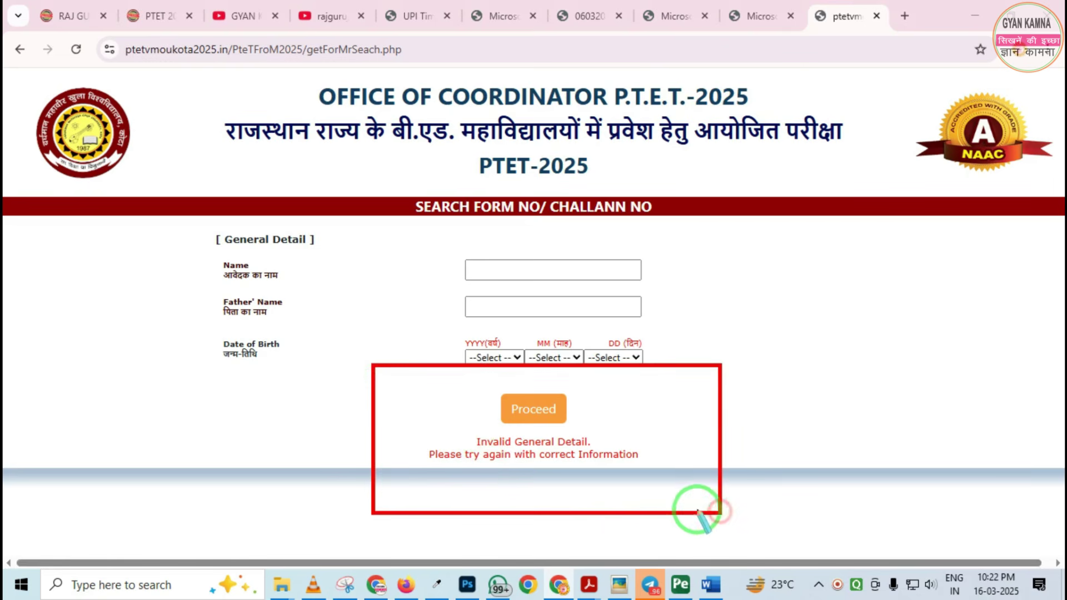
right_click(353, 417)
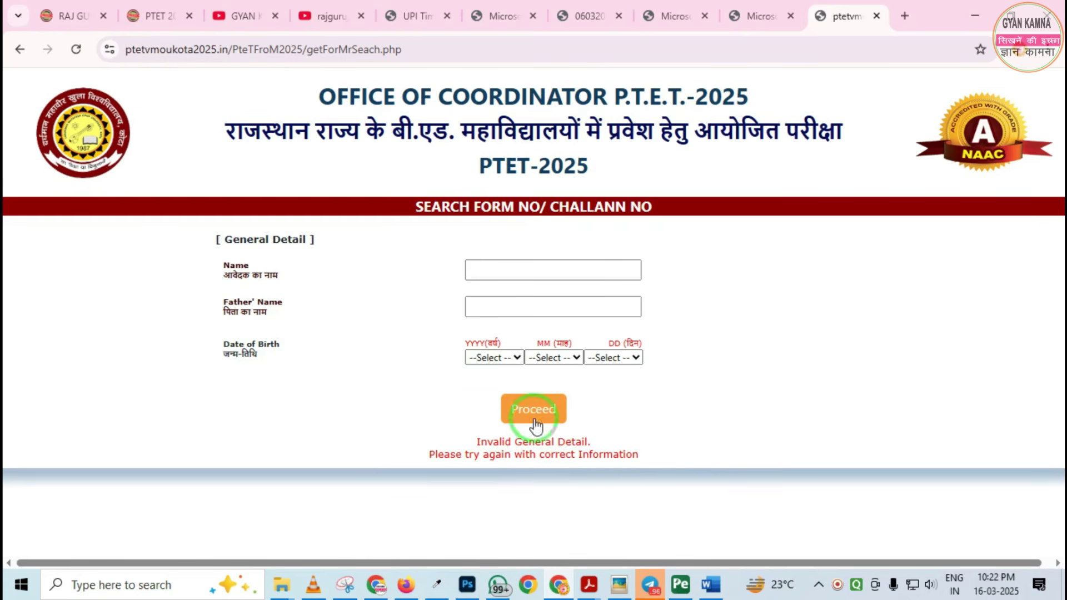
left_click(9, 49)
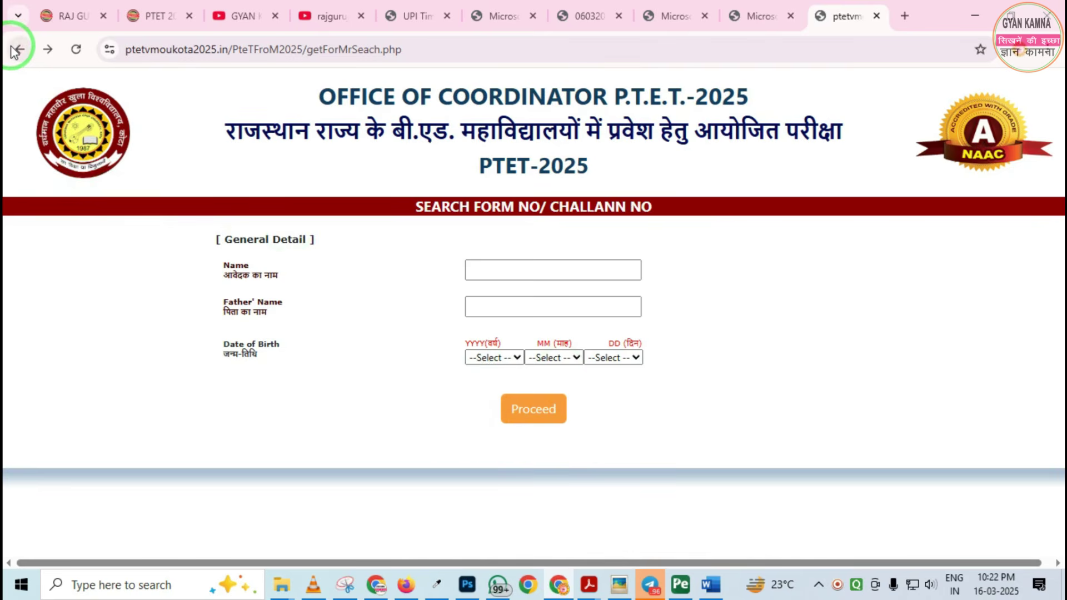
left_click(11, 49)
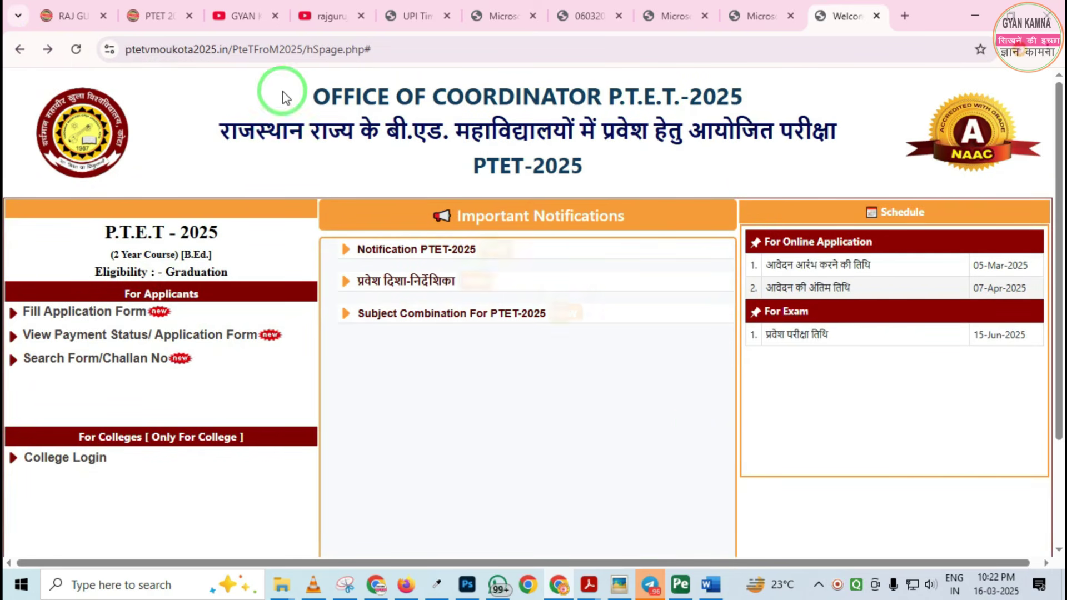
Switch to the open GYAN KAMNA YouTube channel and look through its latest form-filling videos
left_click(243, 23)
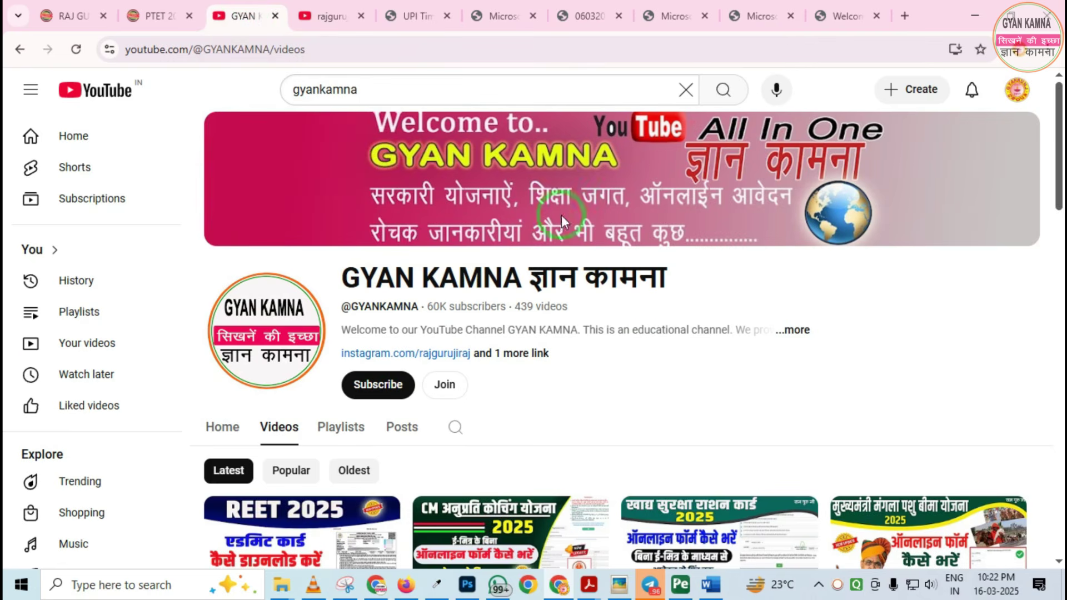
scroll(578, 345, "down", 3)
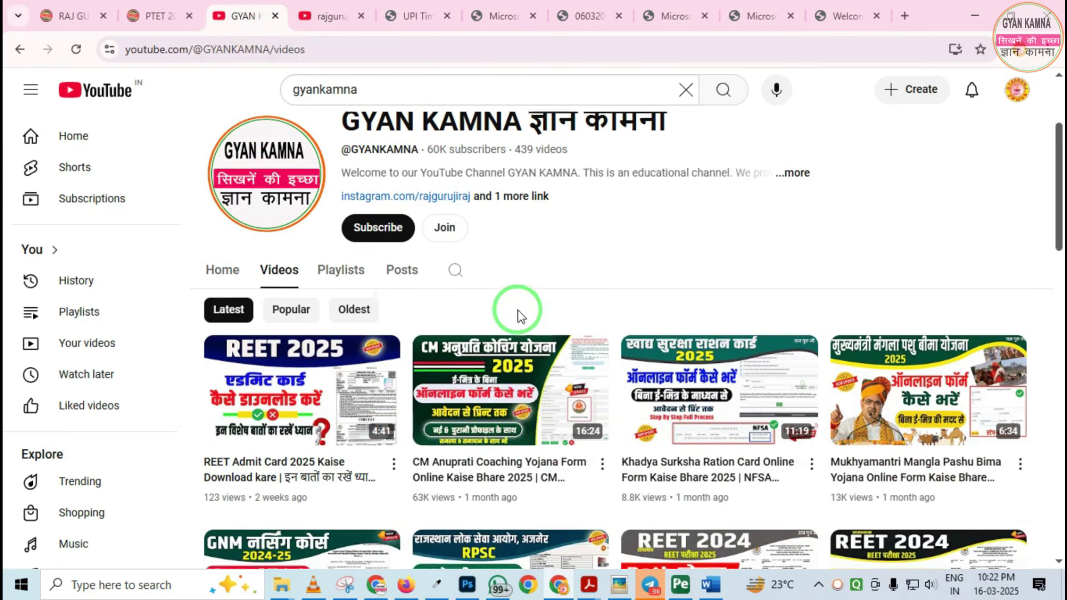
scroll(522, 306, "down", 2)
scroll(555, 302, "down", 4)
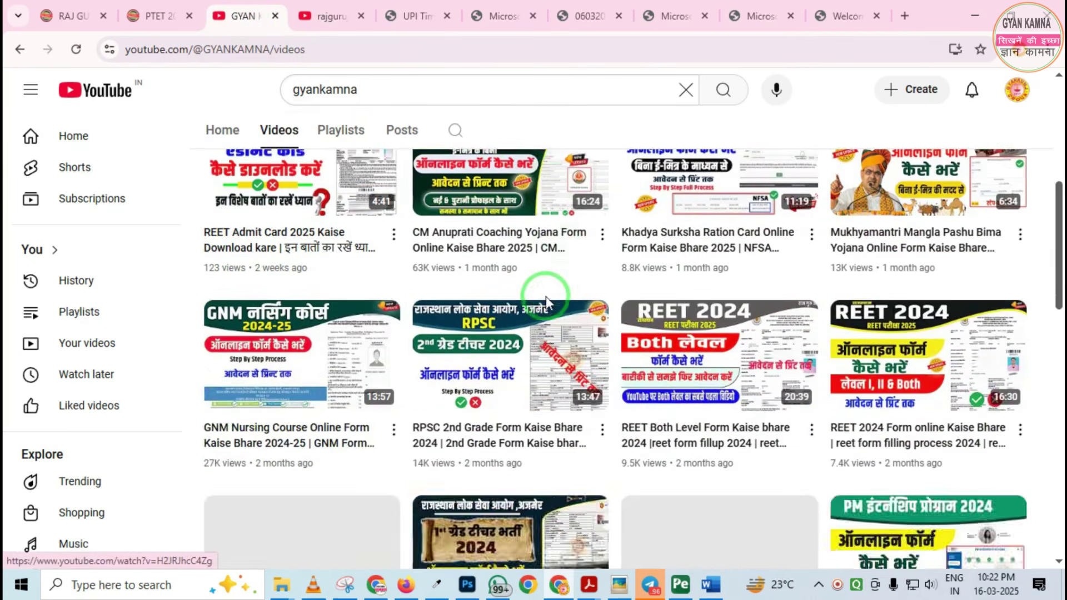
scroll(524, 315, "down", 5)
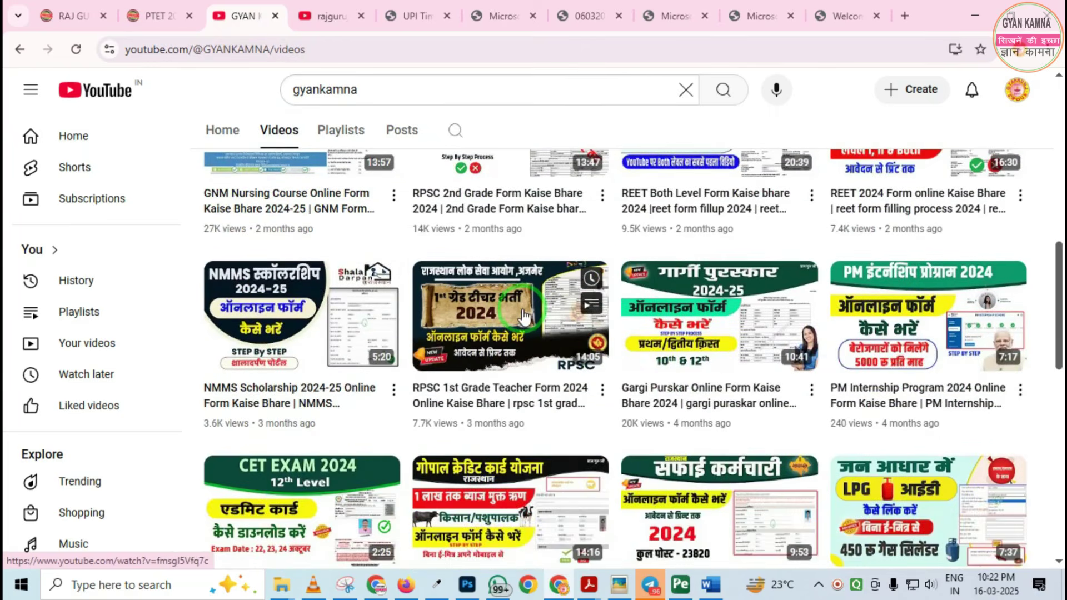
scroll(523, 315, "down", 2)
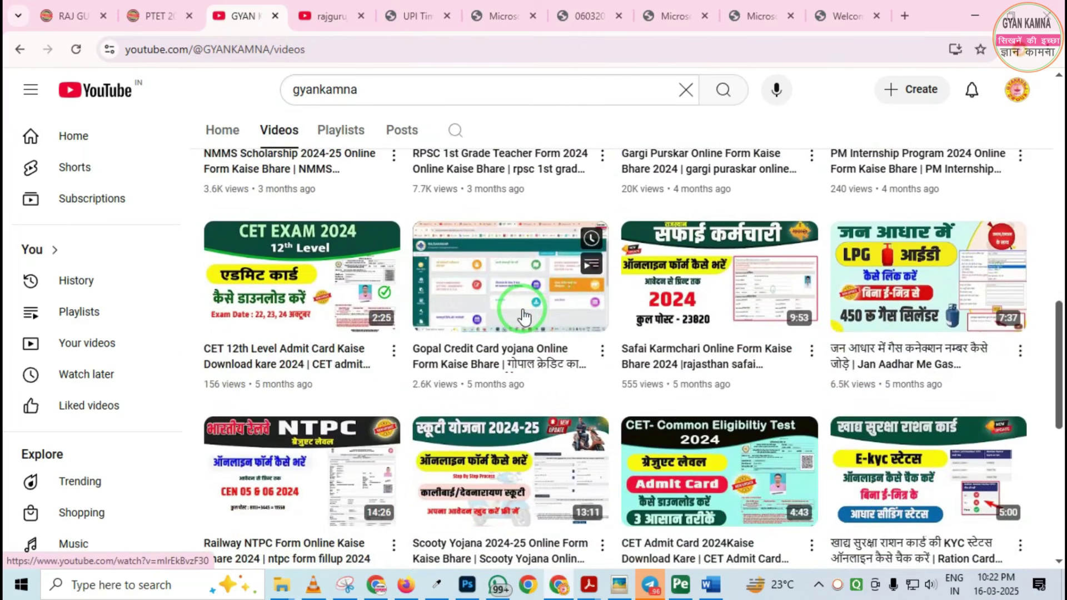
scroll(522, 315, "down", 5)
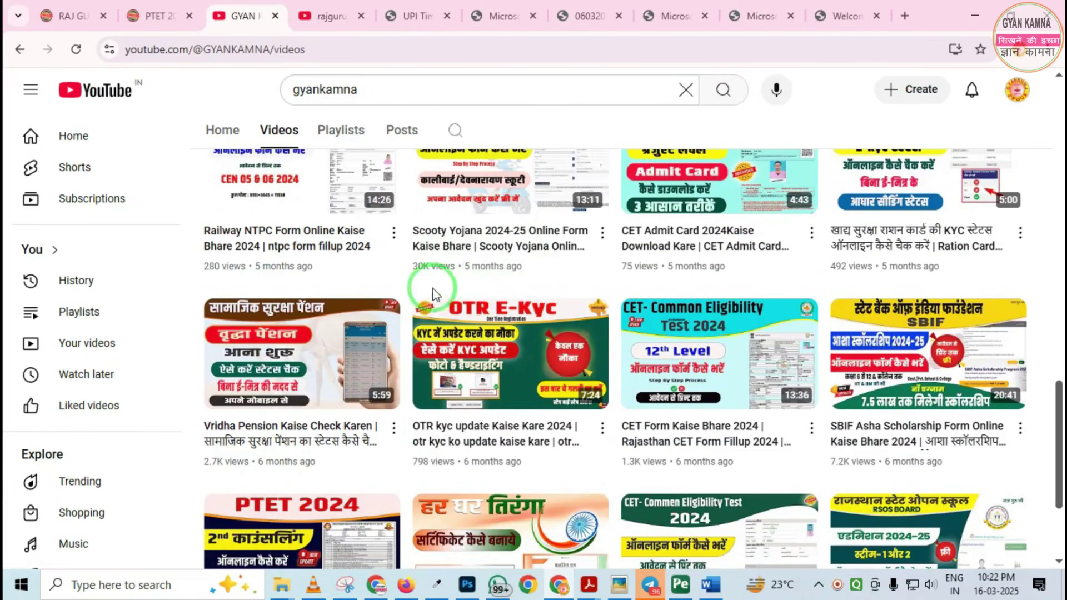
scroll(453, 292, "down", 3)
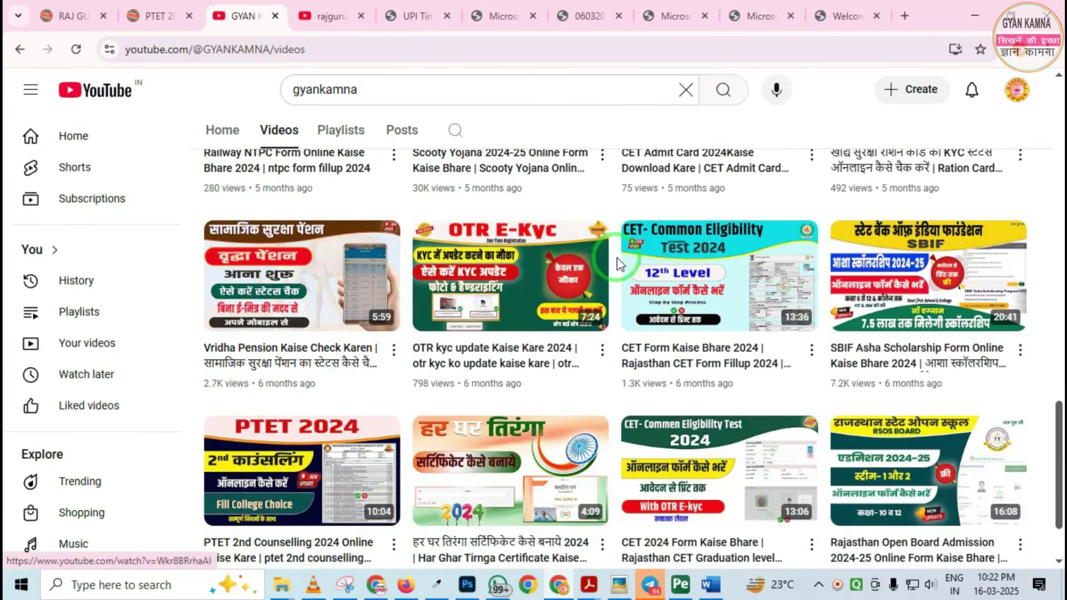
scroll(624, 264, "down", 1)
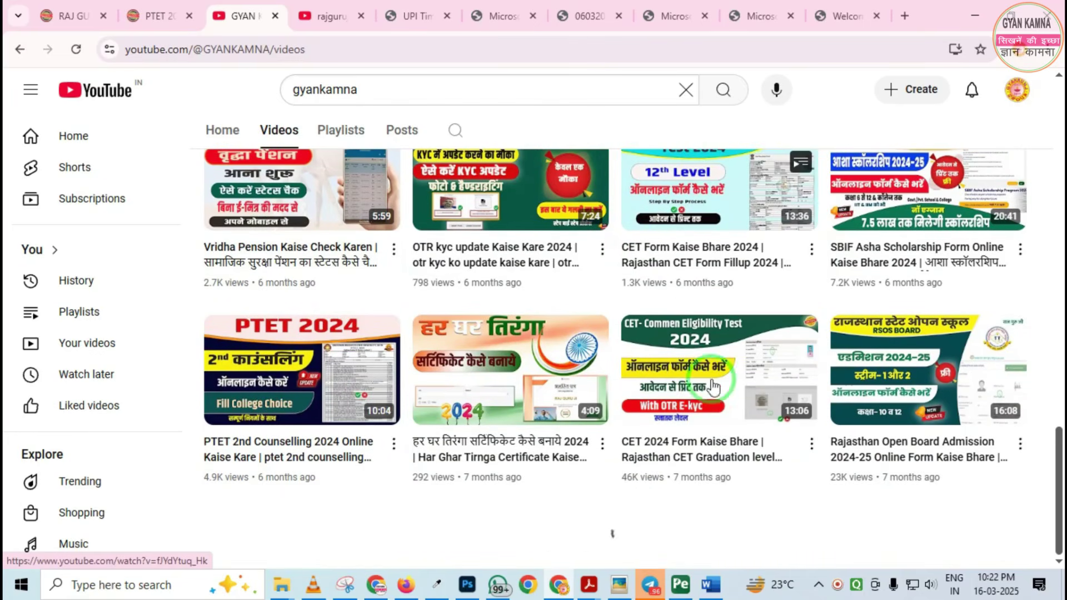